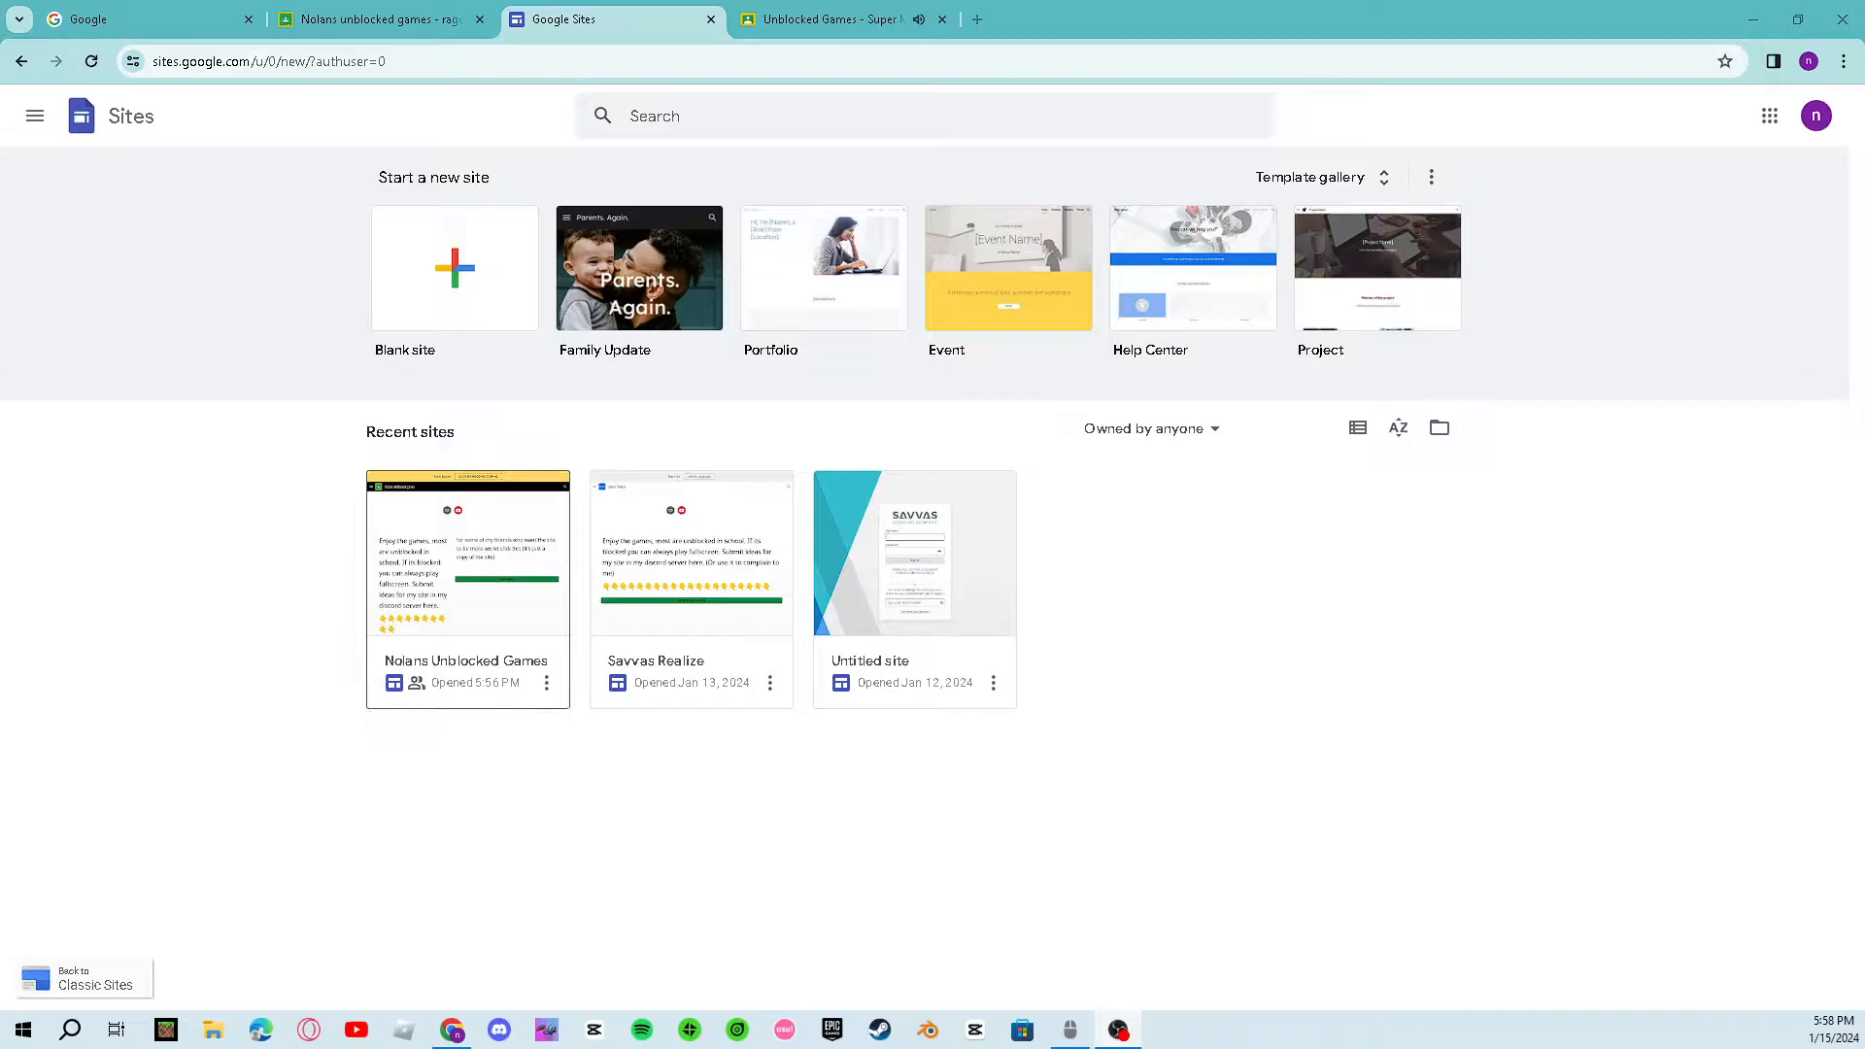
Step: Look through the cluster rush and ragdoll.io pages of the finished unblocked games site, closing both unblocked games sites
left_click(941, 19)
left_click(378, 20)
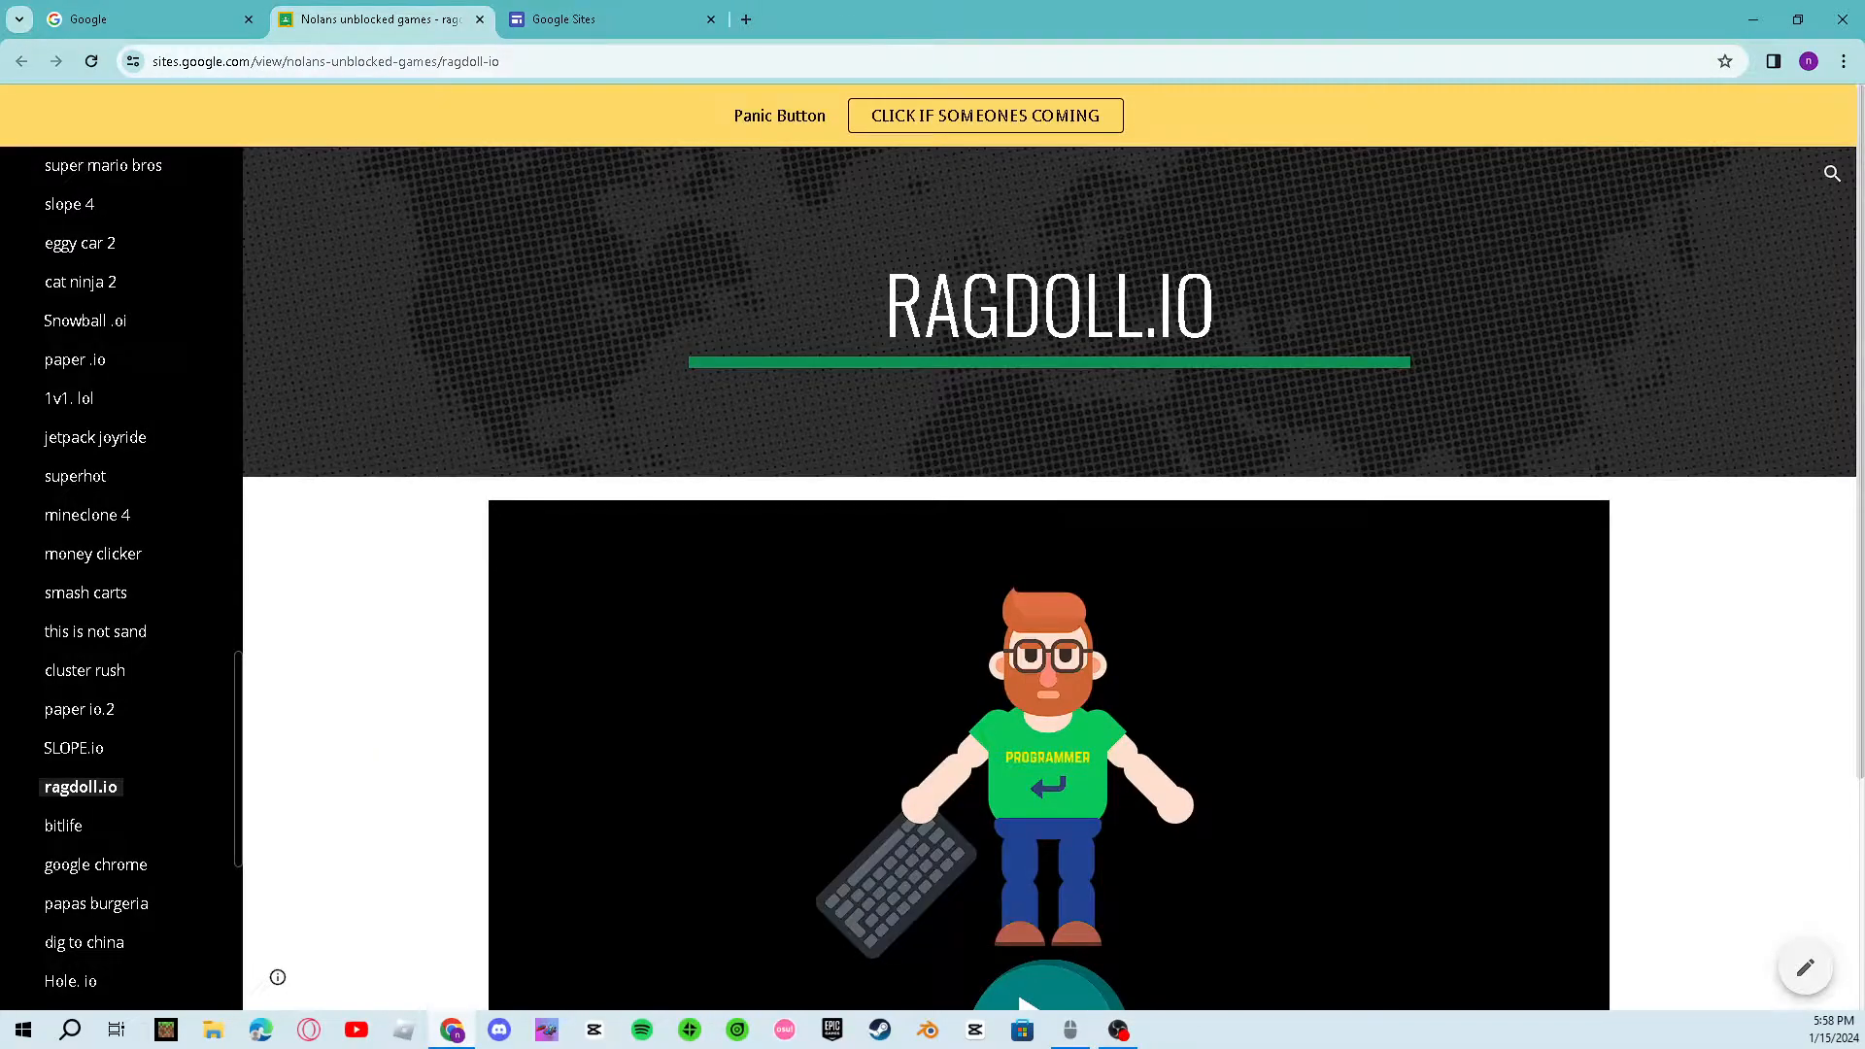
left_click(84, 670)
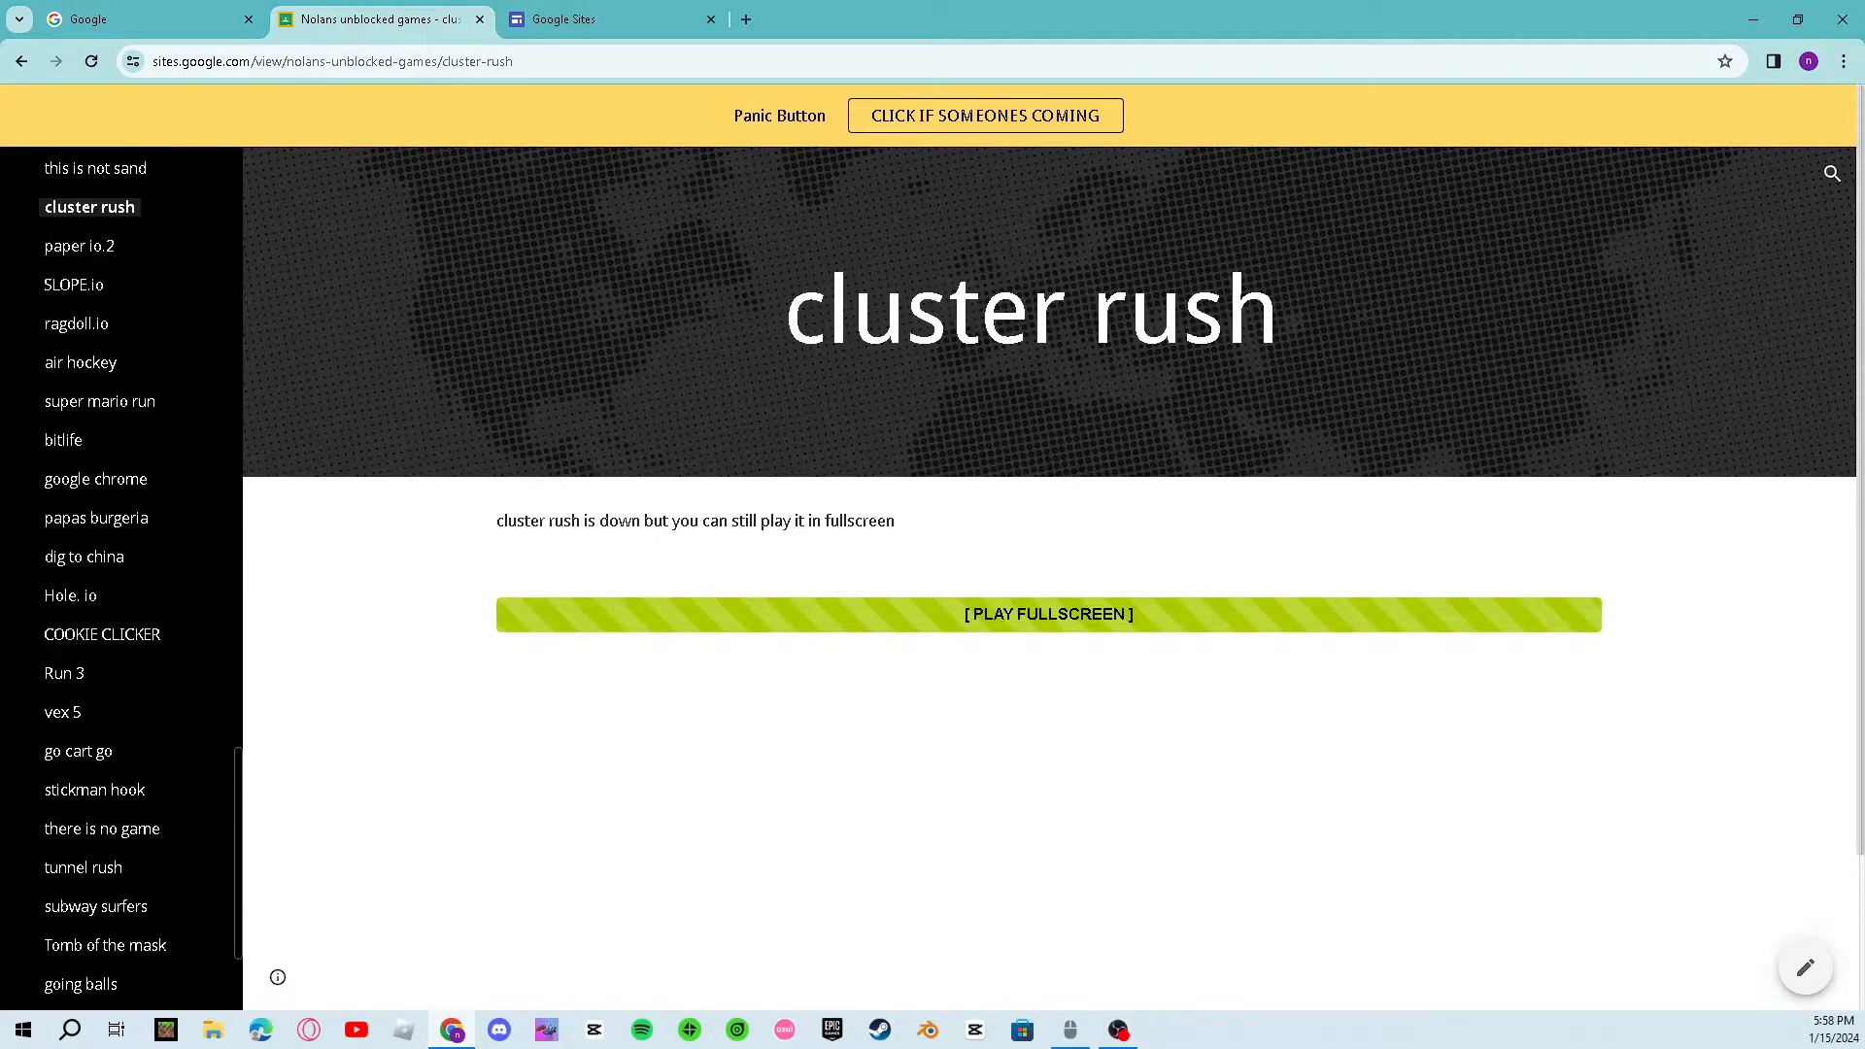
left_click(76, 323)
scroll(1049, 583, "down", 4)
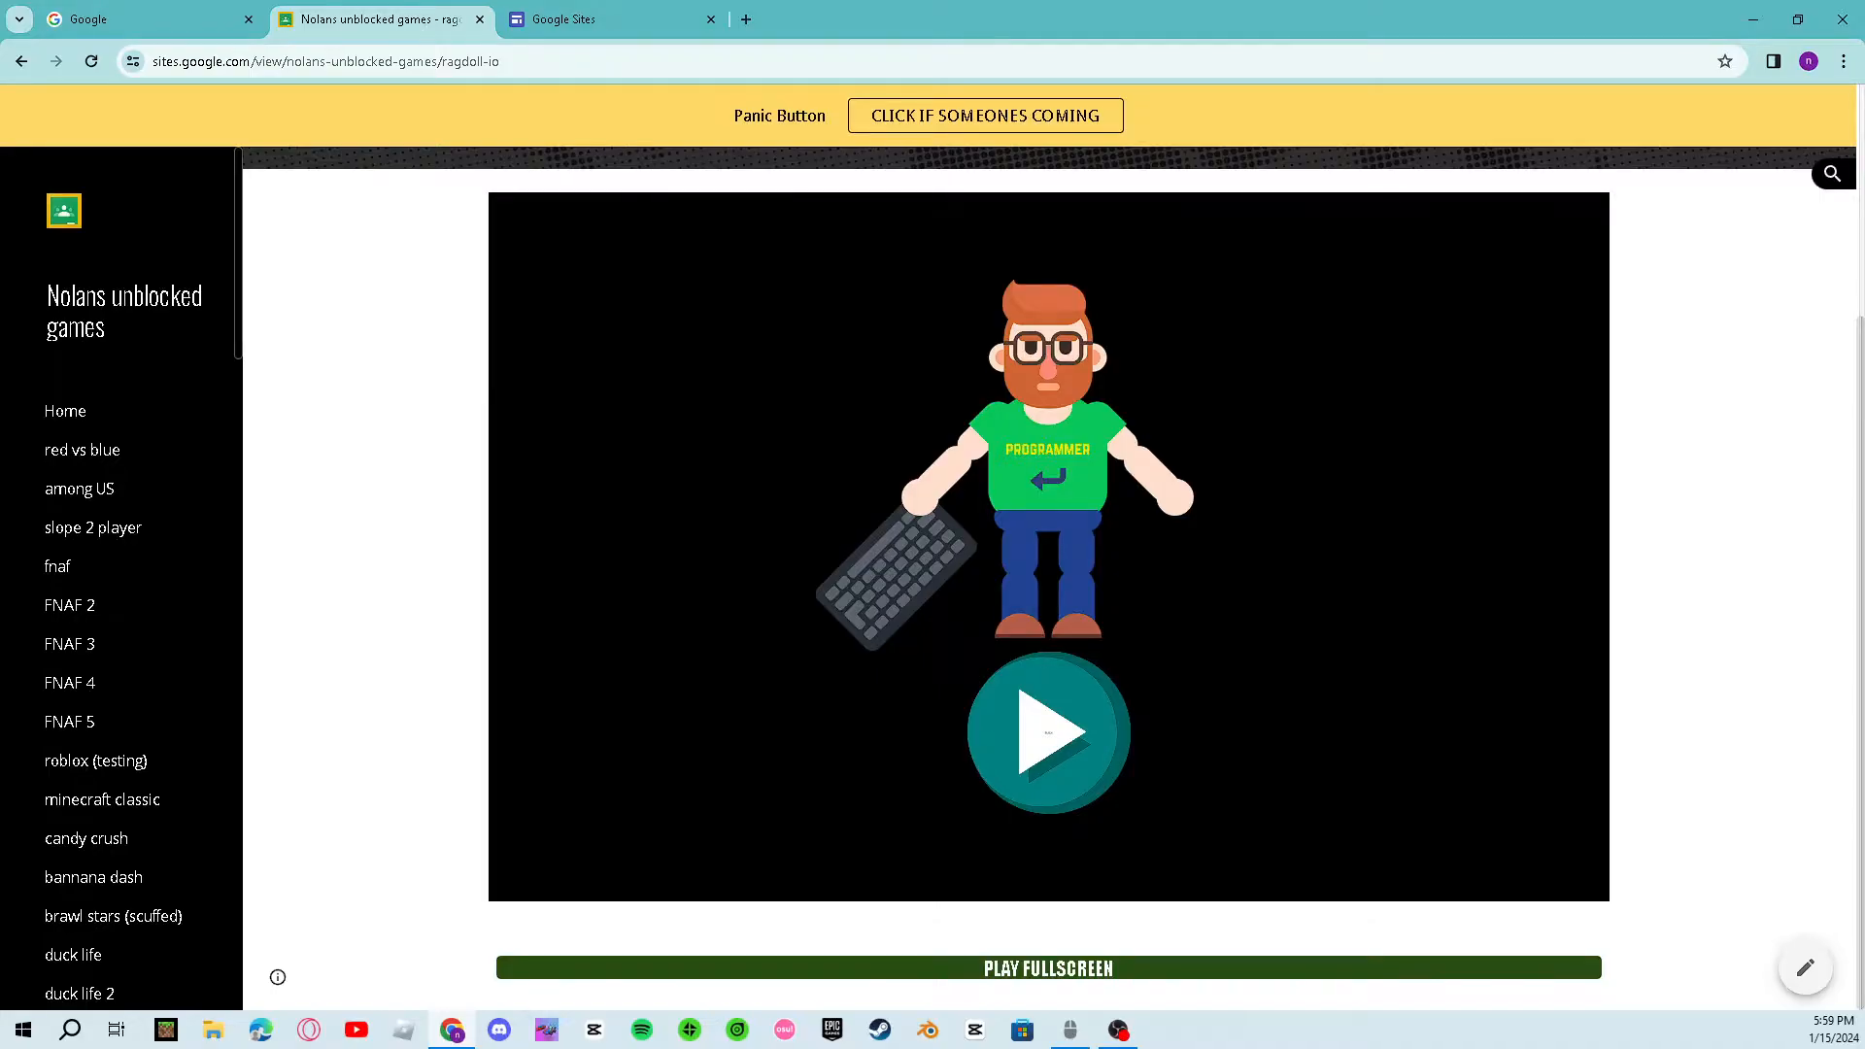
left_click(480, 19)
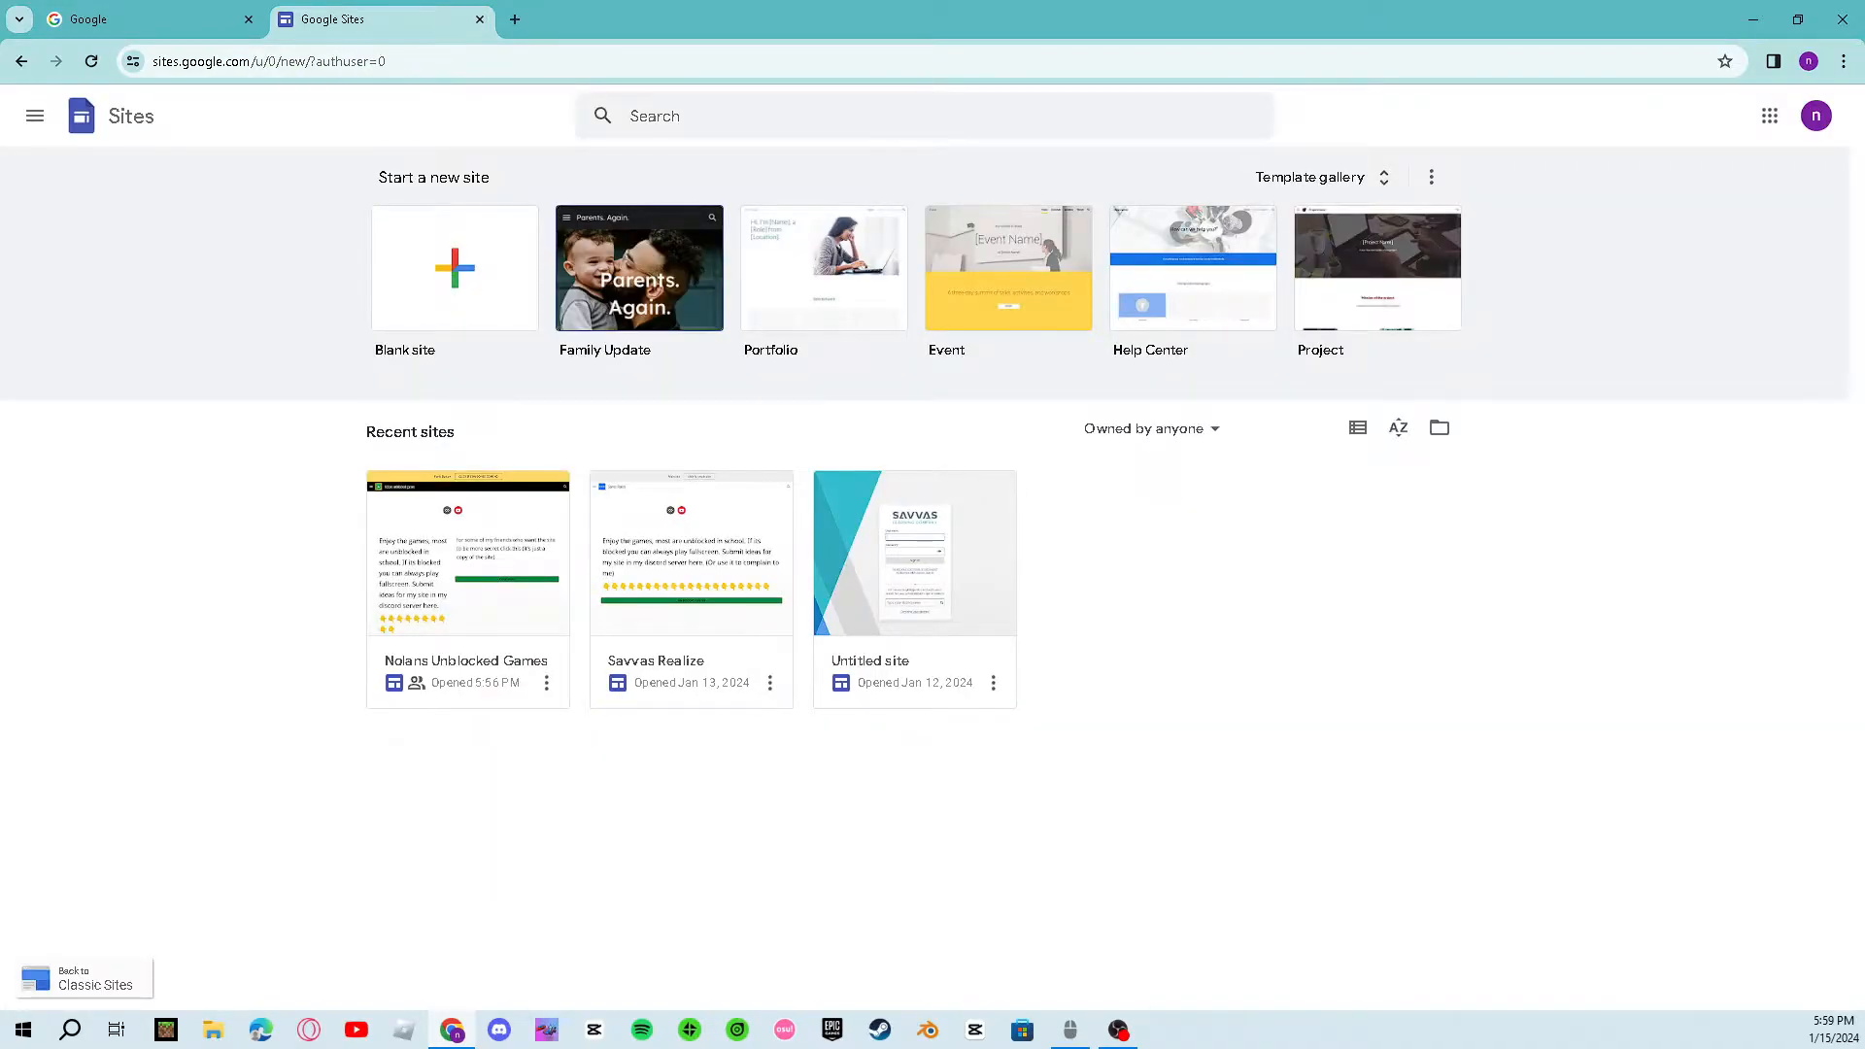
Step: Create a new blank site and set its home page title to "test site"
left_click(454, 267)
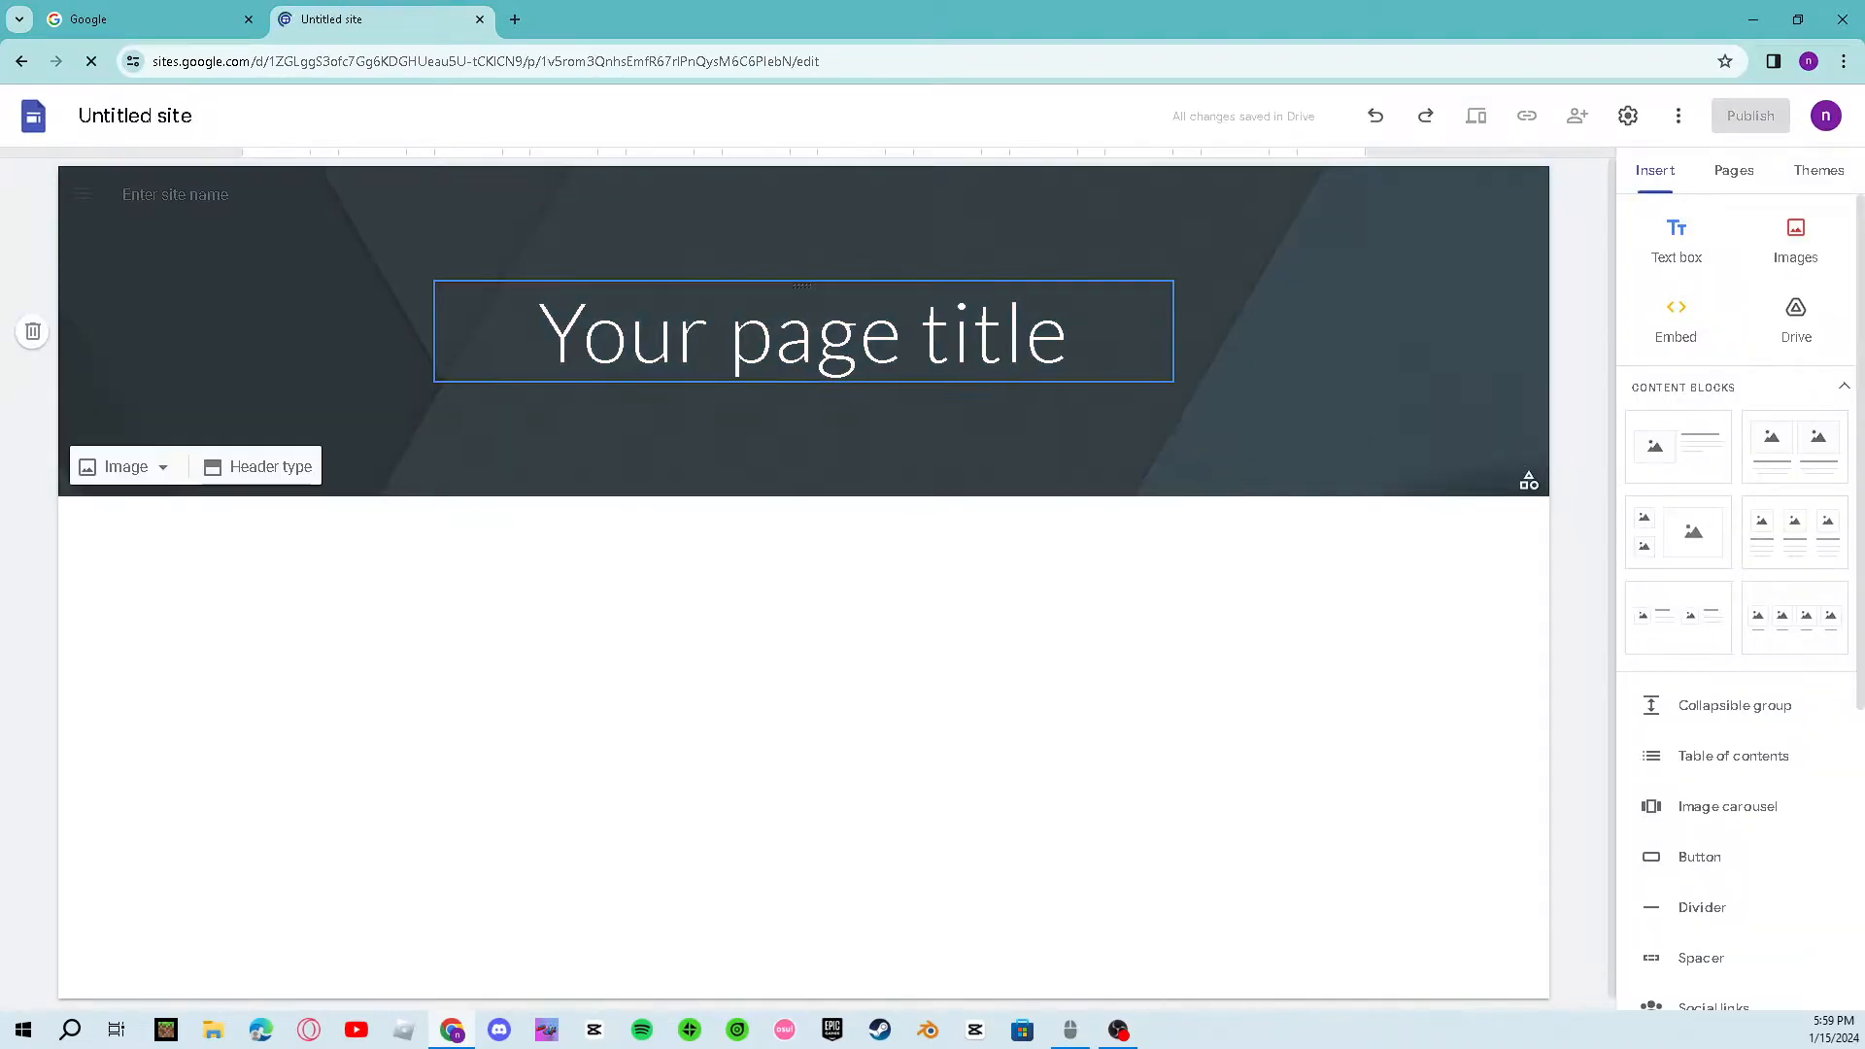
type("te")
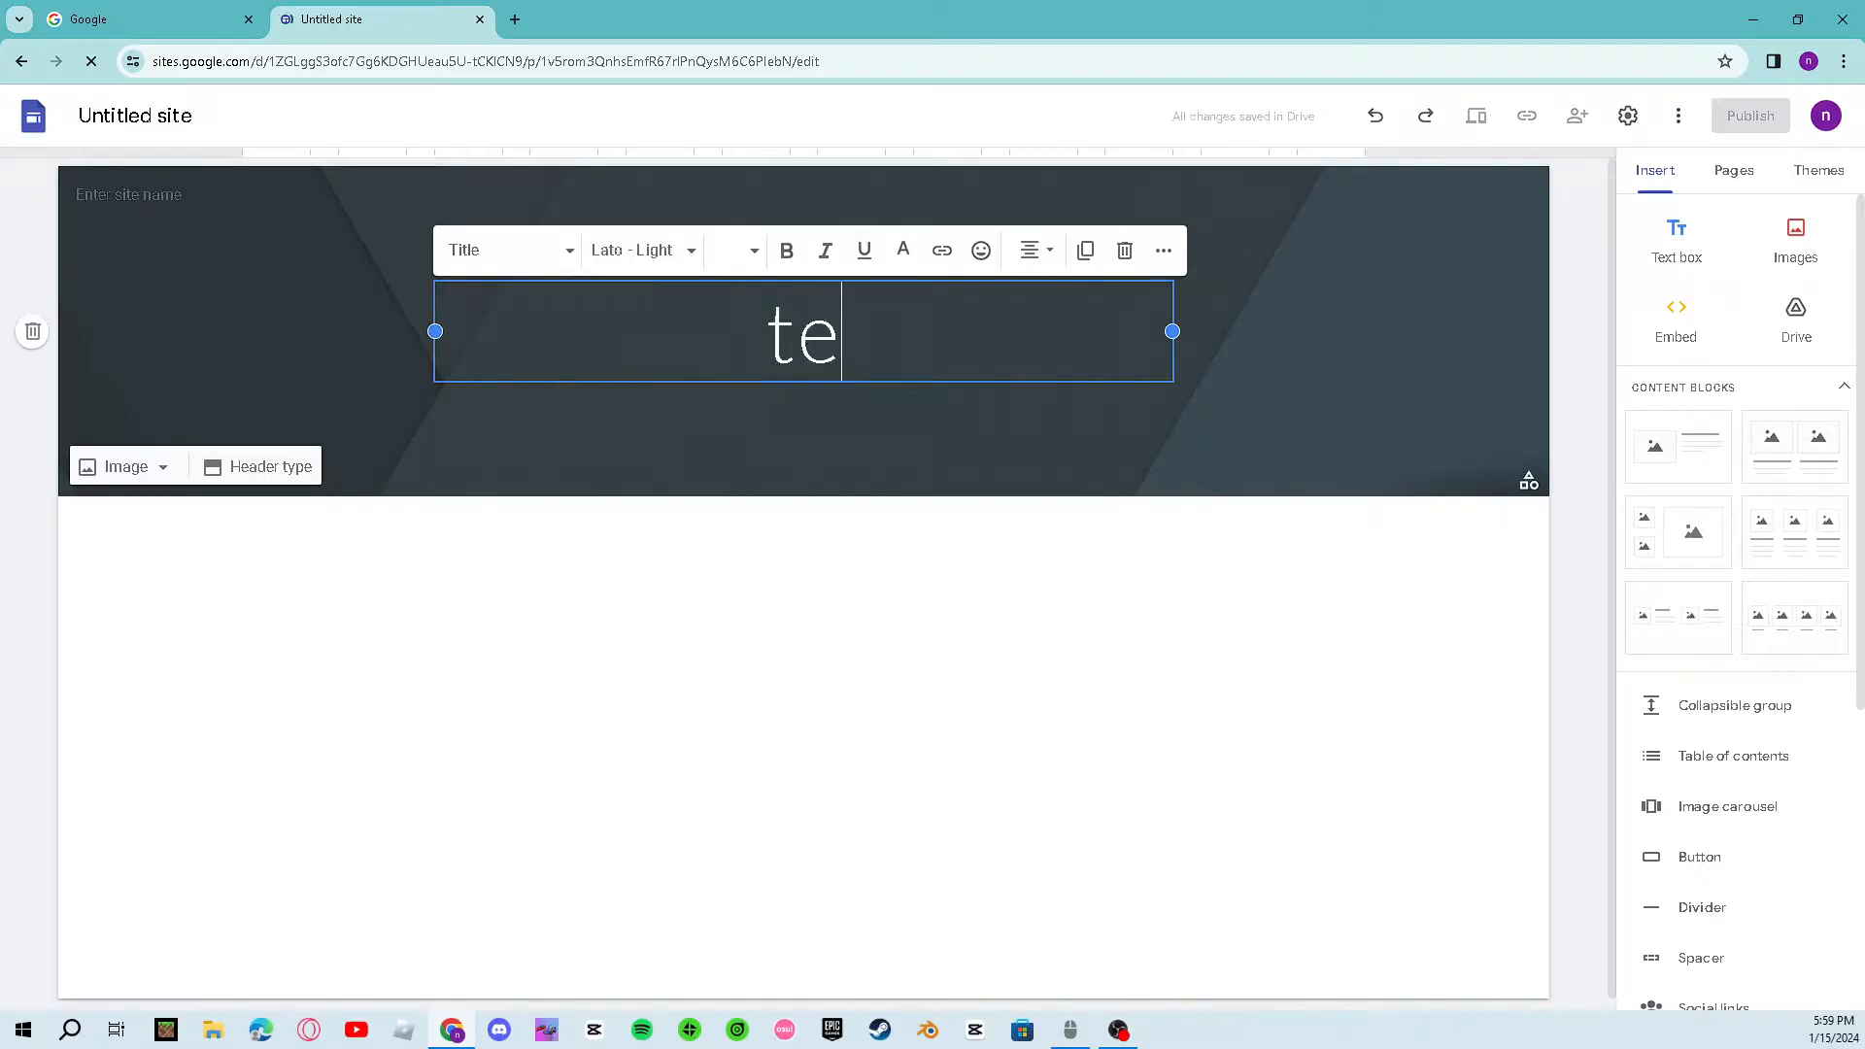
type("st site")
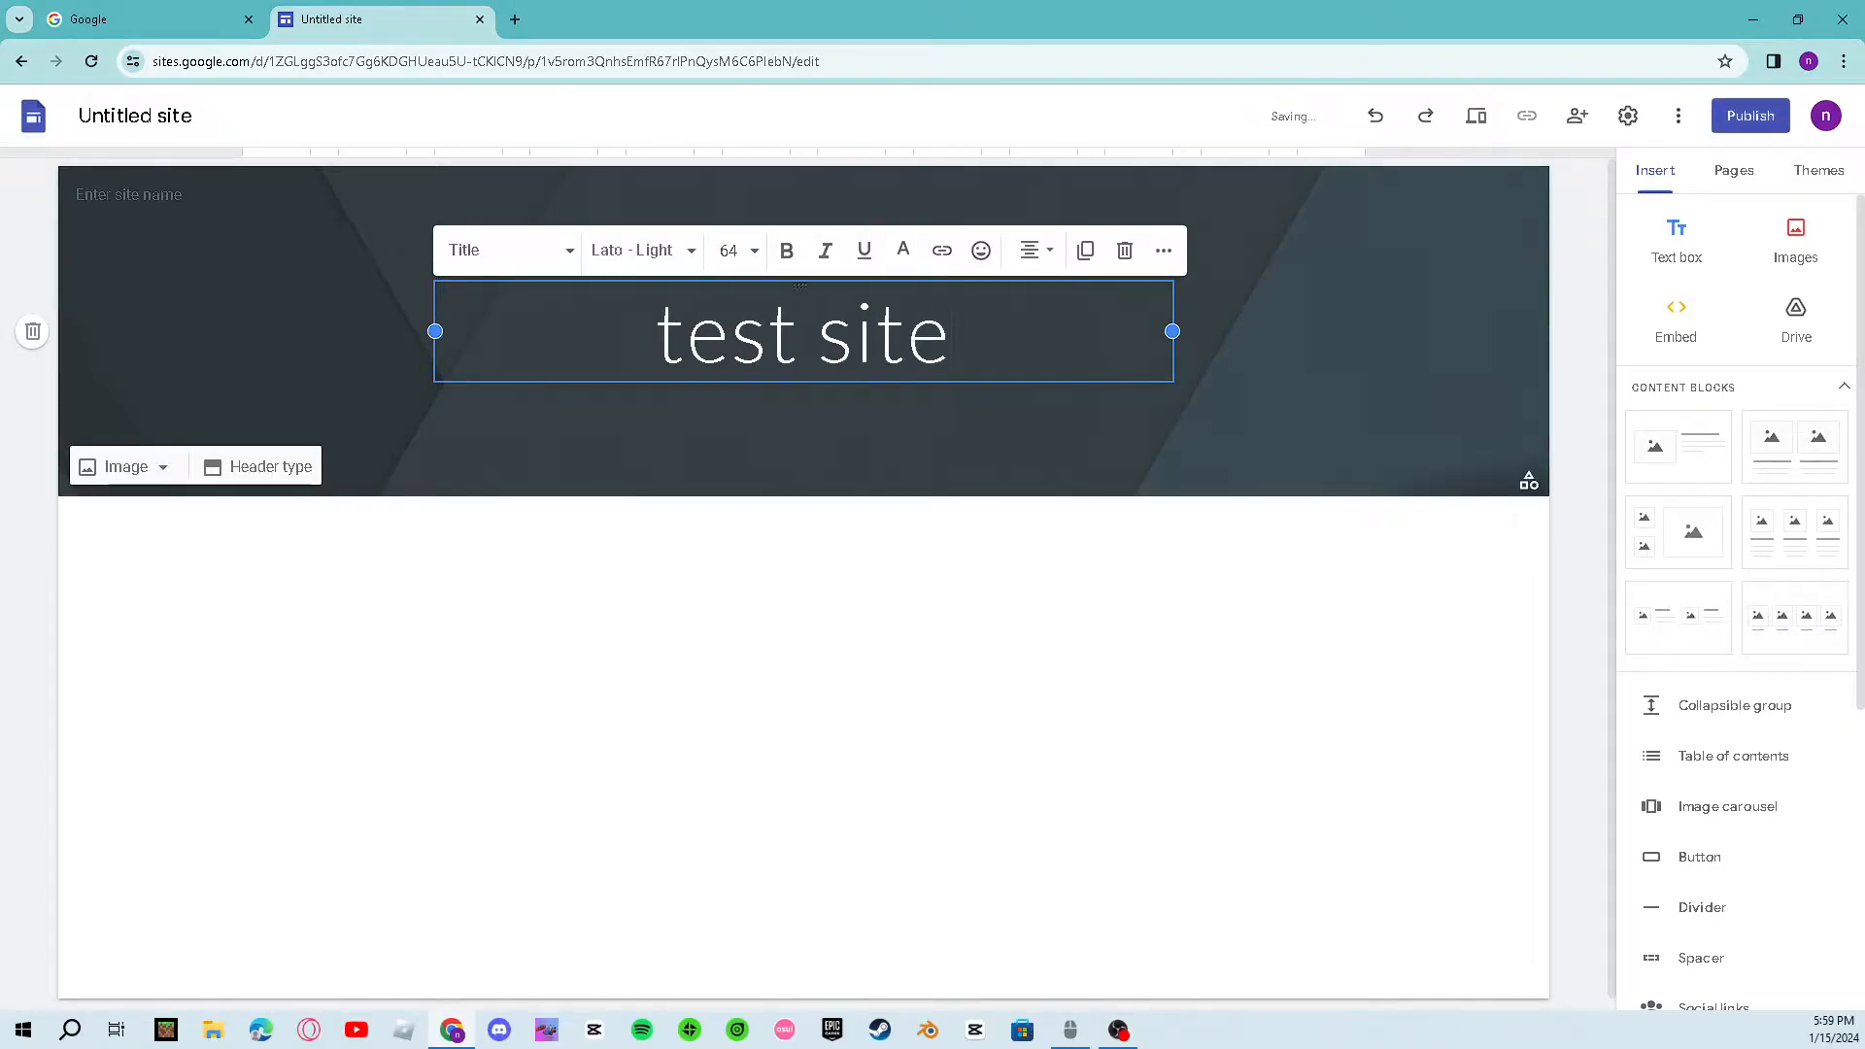
left_click(805, 602)
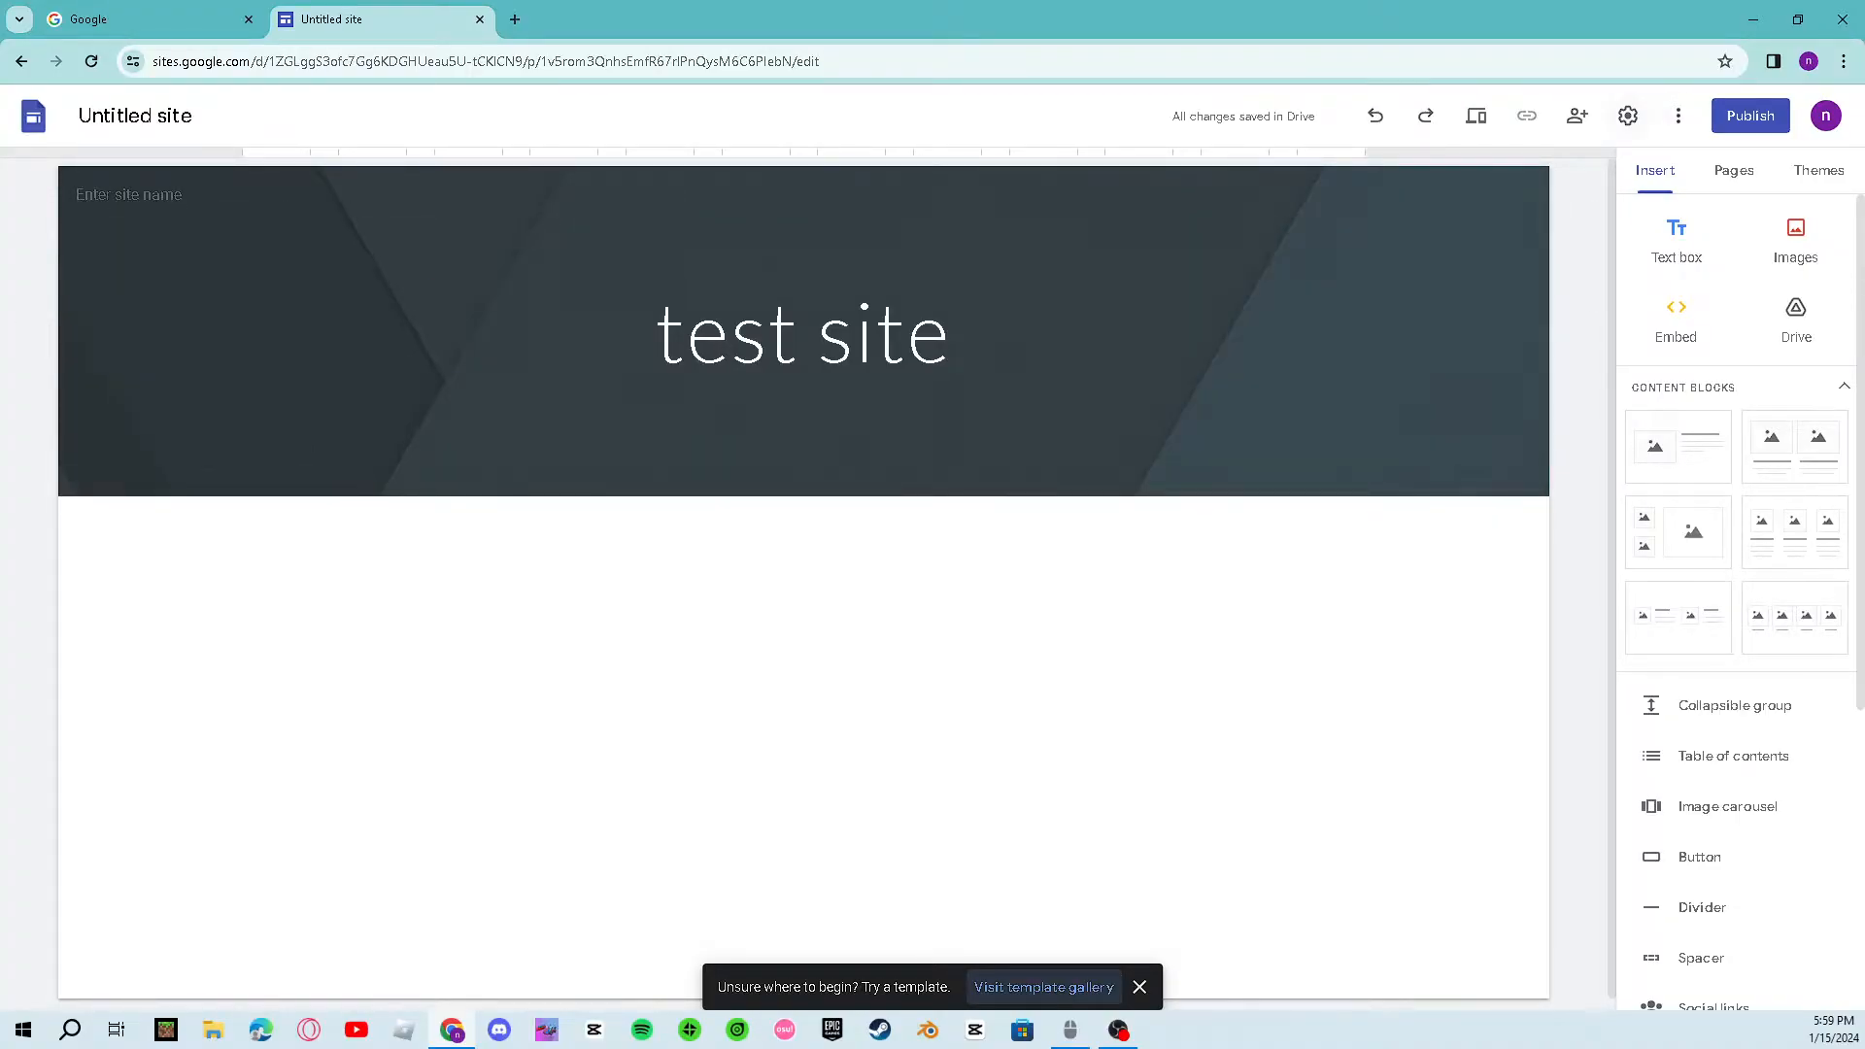
Step: Set the site's navigation mode to Side and its color to Black in the site settings
left_click(1628, 116)
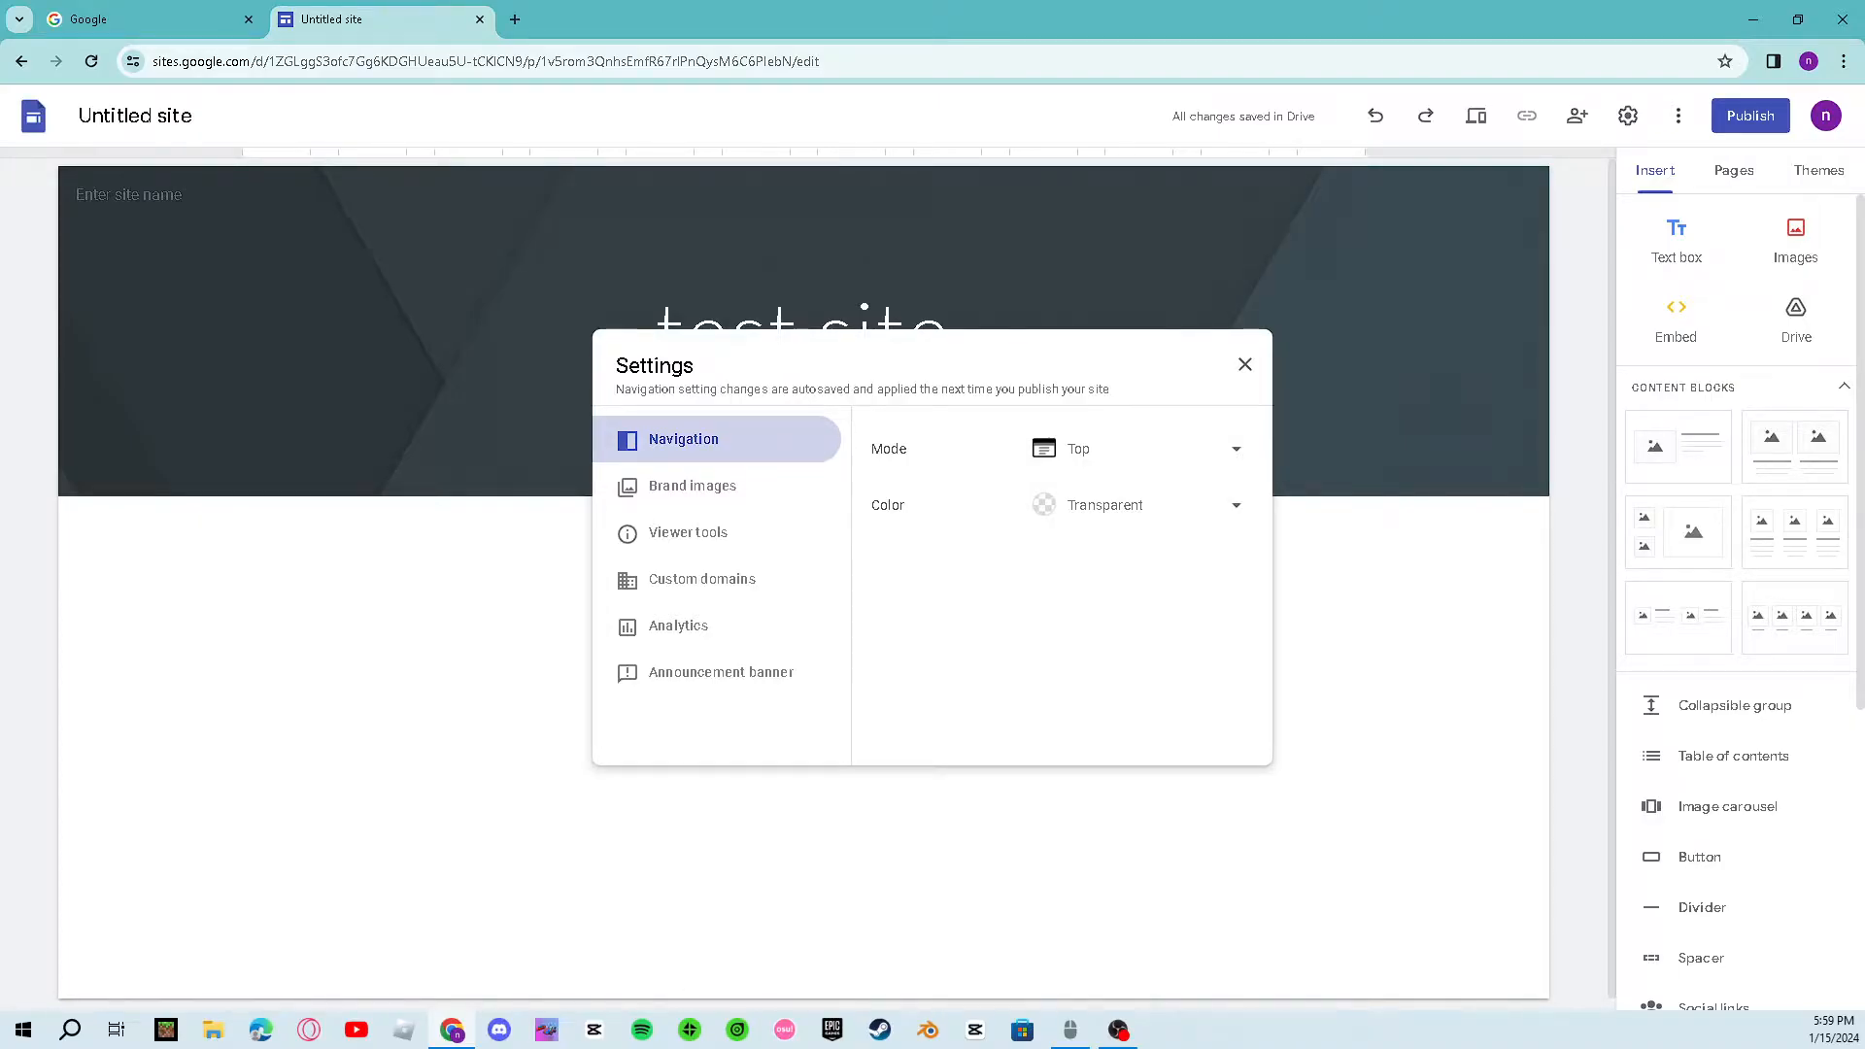
left_click(1080, 497)
left_click(1138, 505)
left_click(1086, 598)
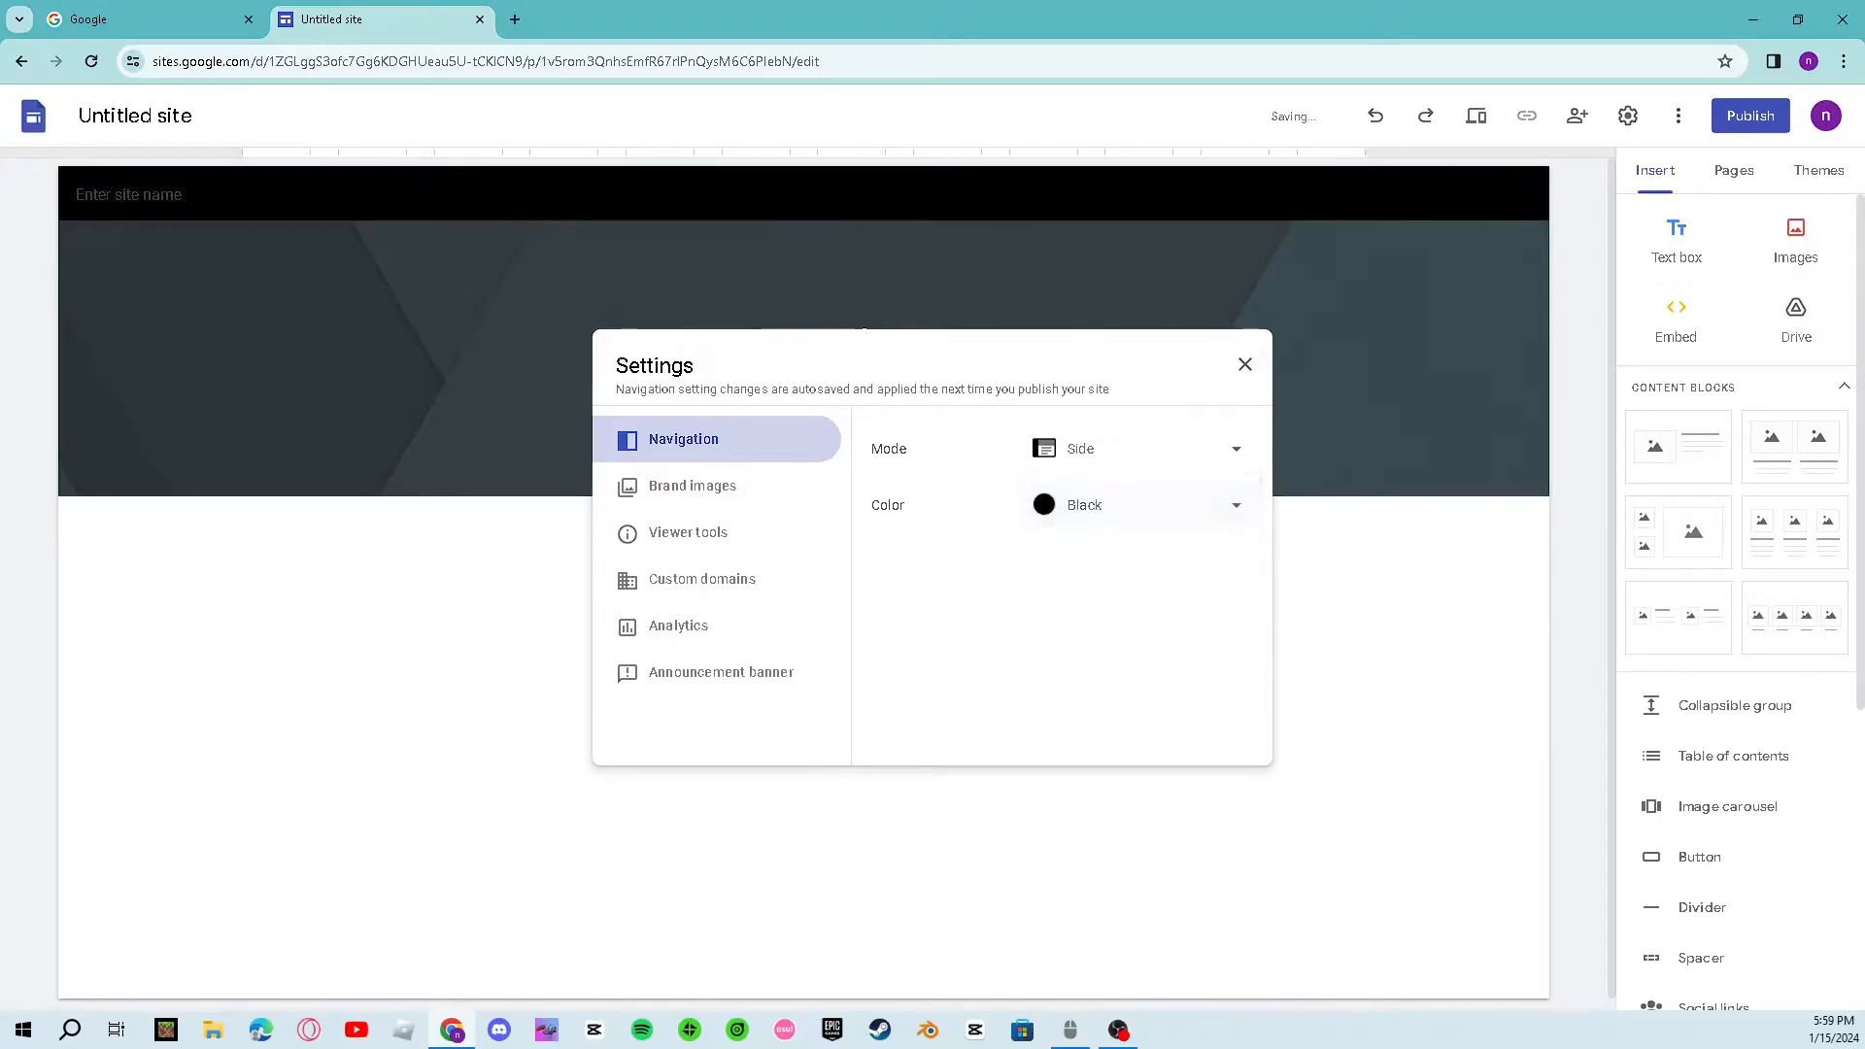
left_click(1245, 365)
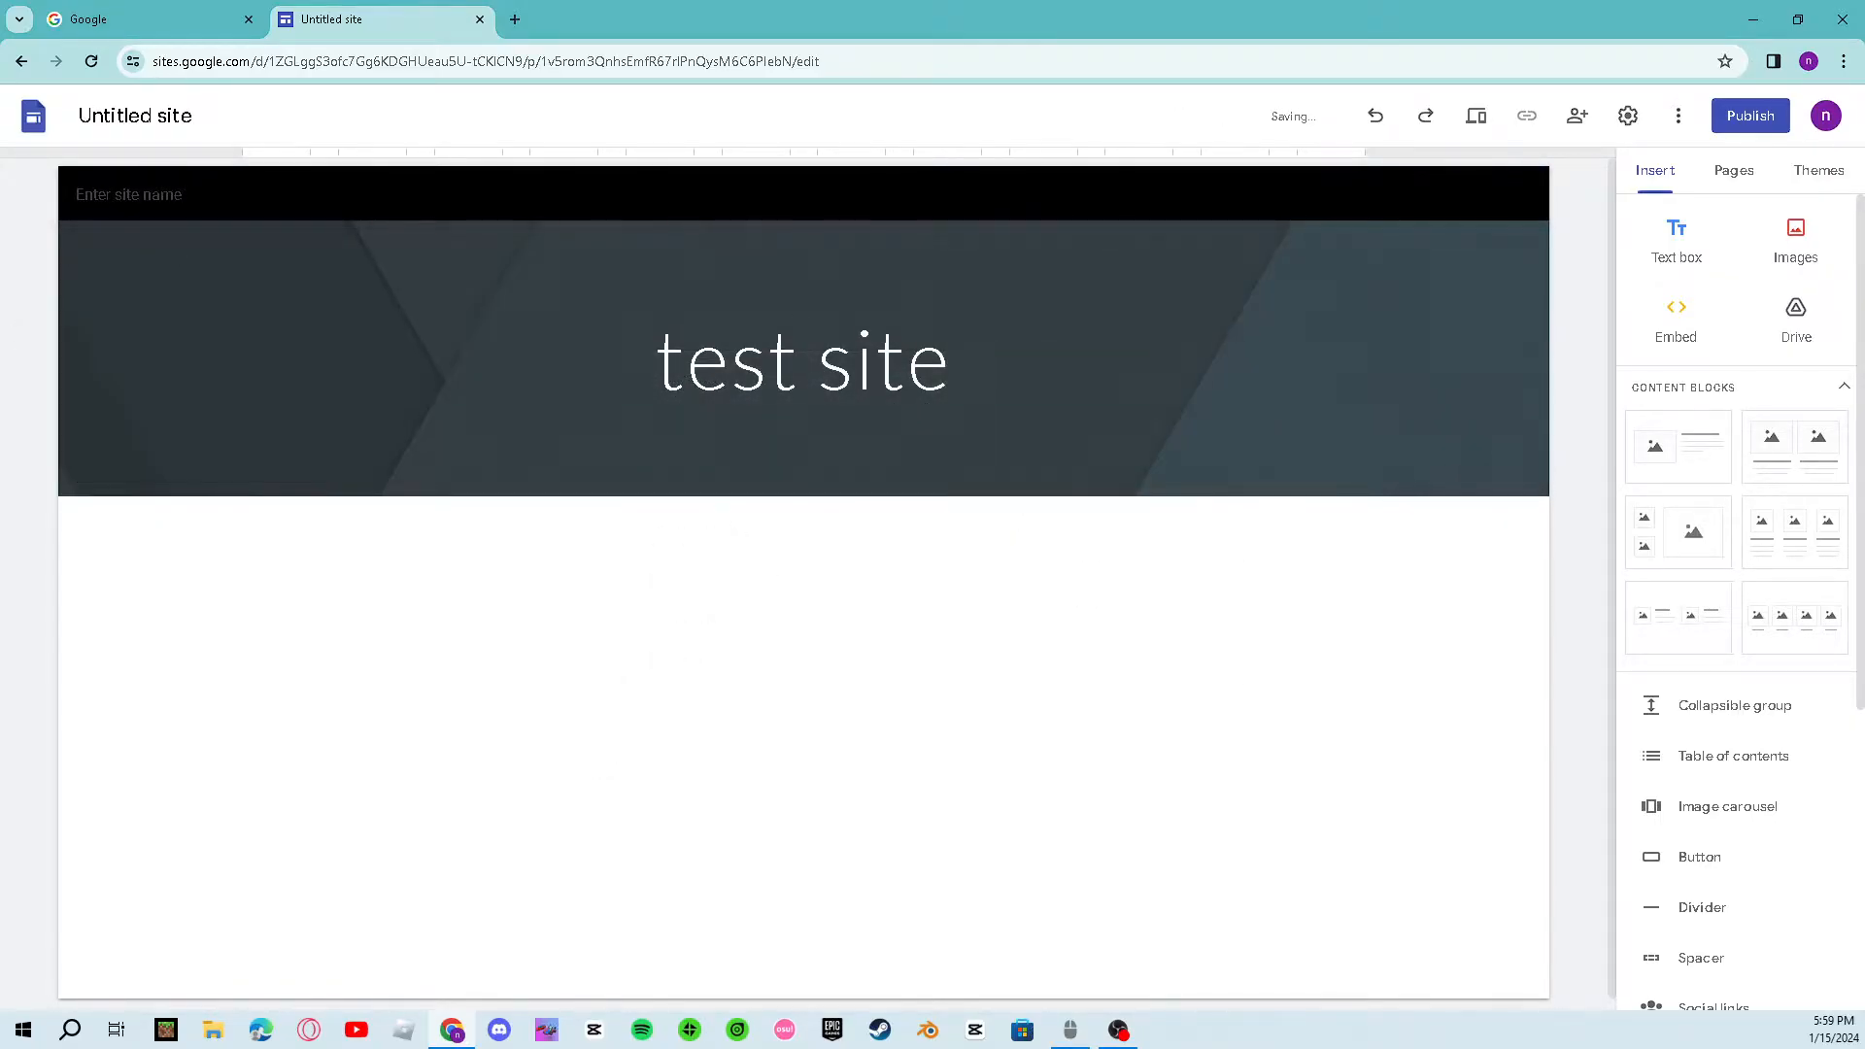
Step: Add a new page named "Slope.IO" to the site
left_click(1734, 170)
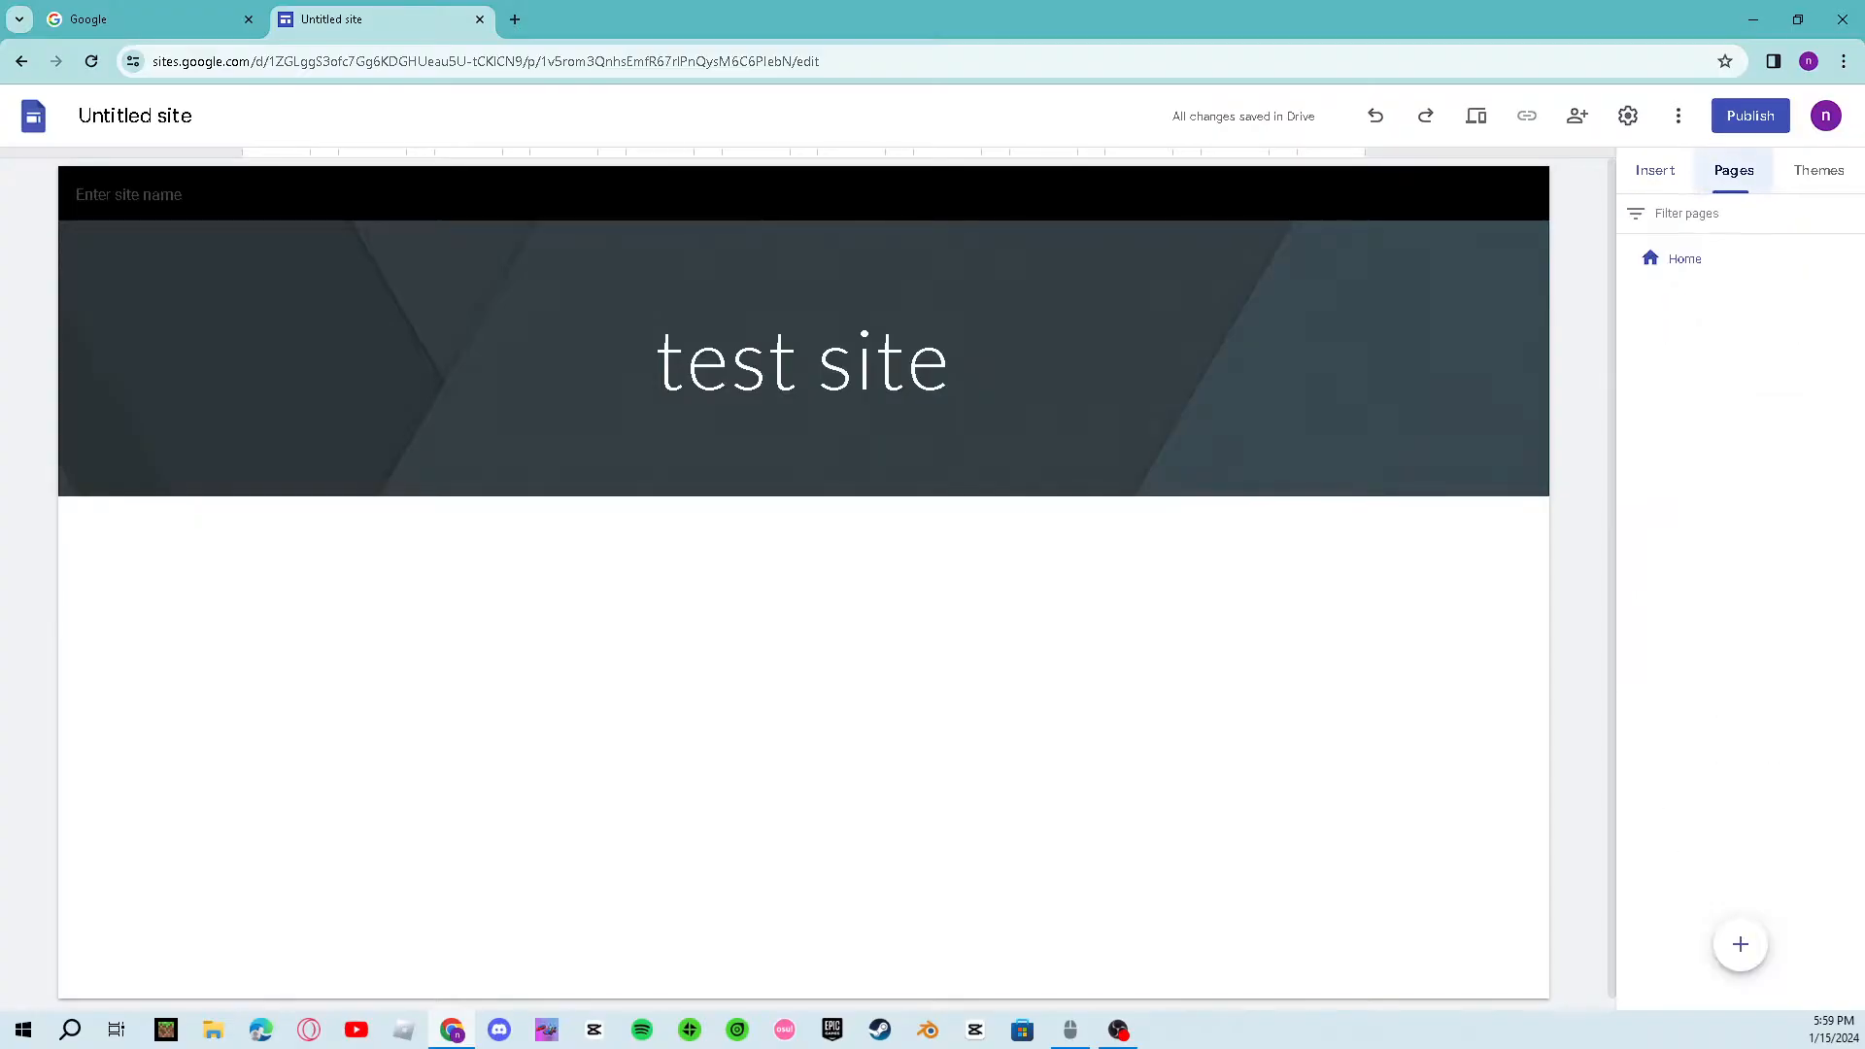
left_click(1740, 944)
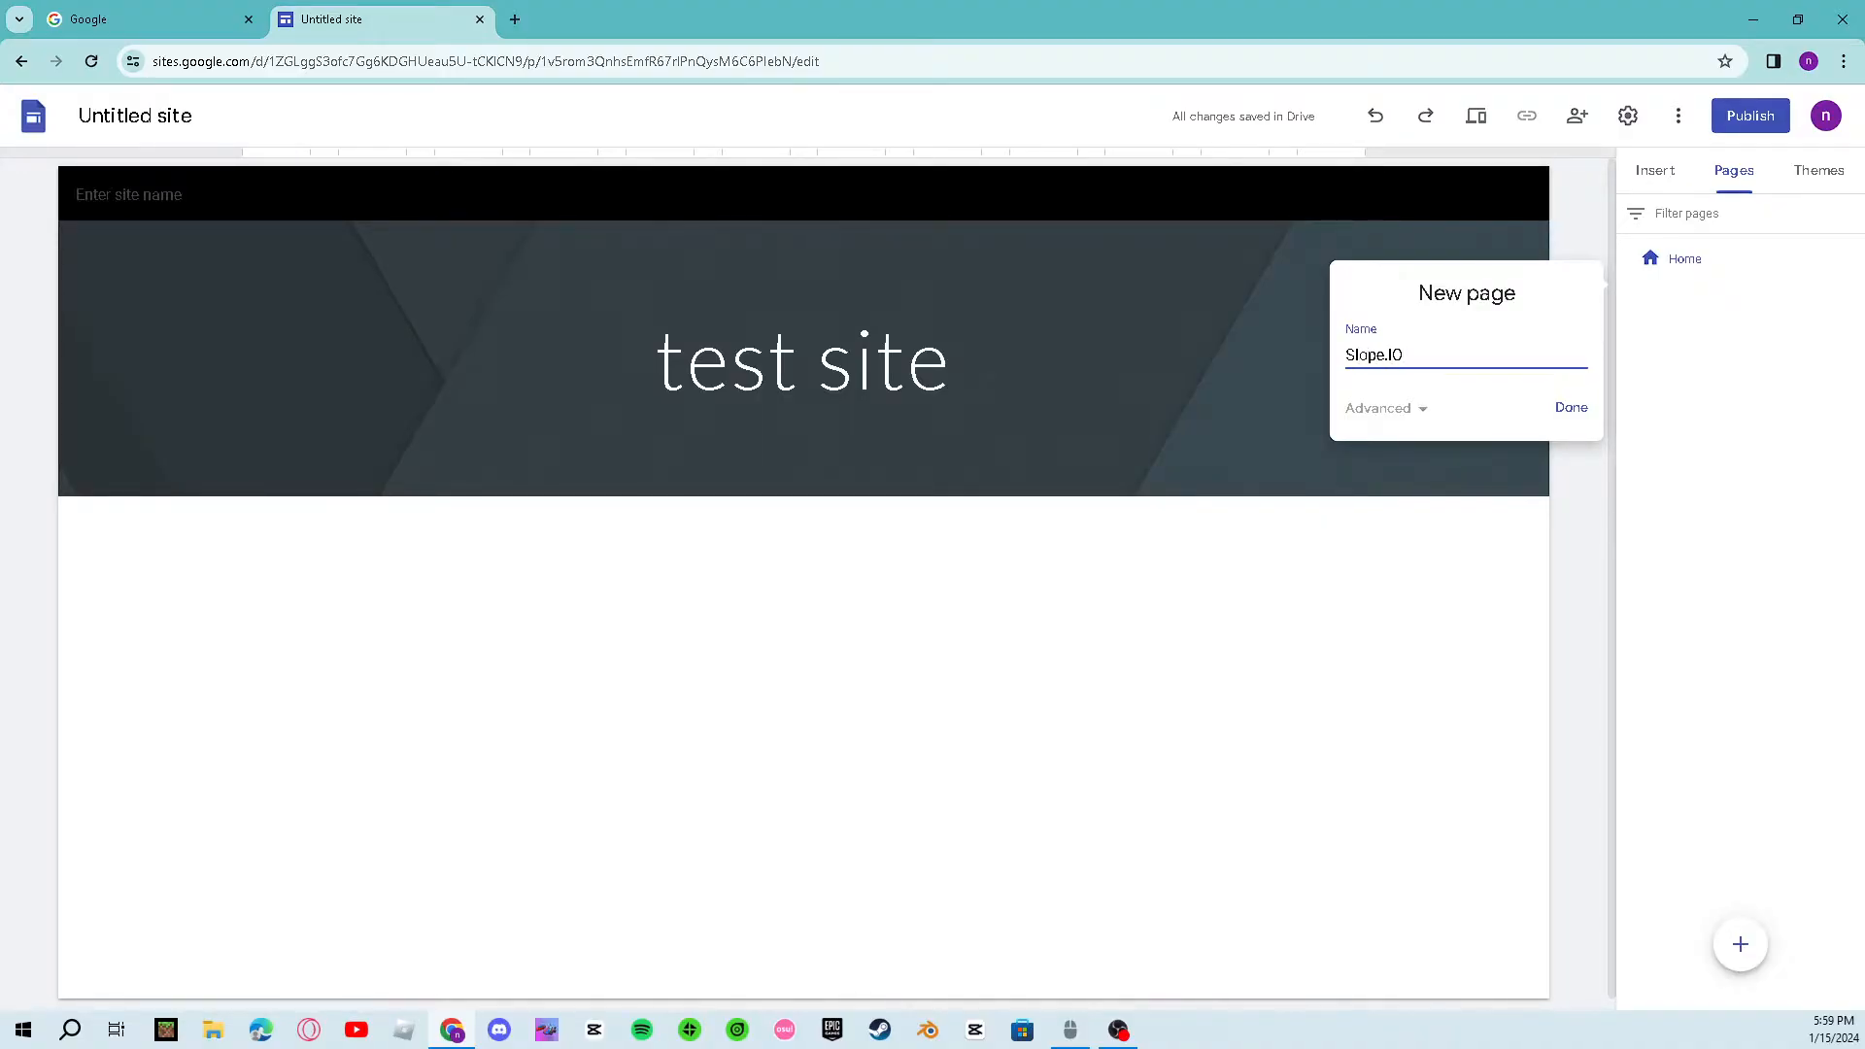
key("Return")
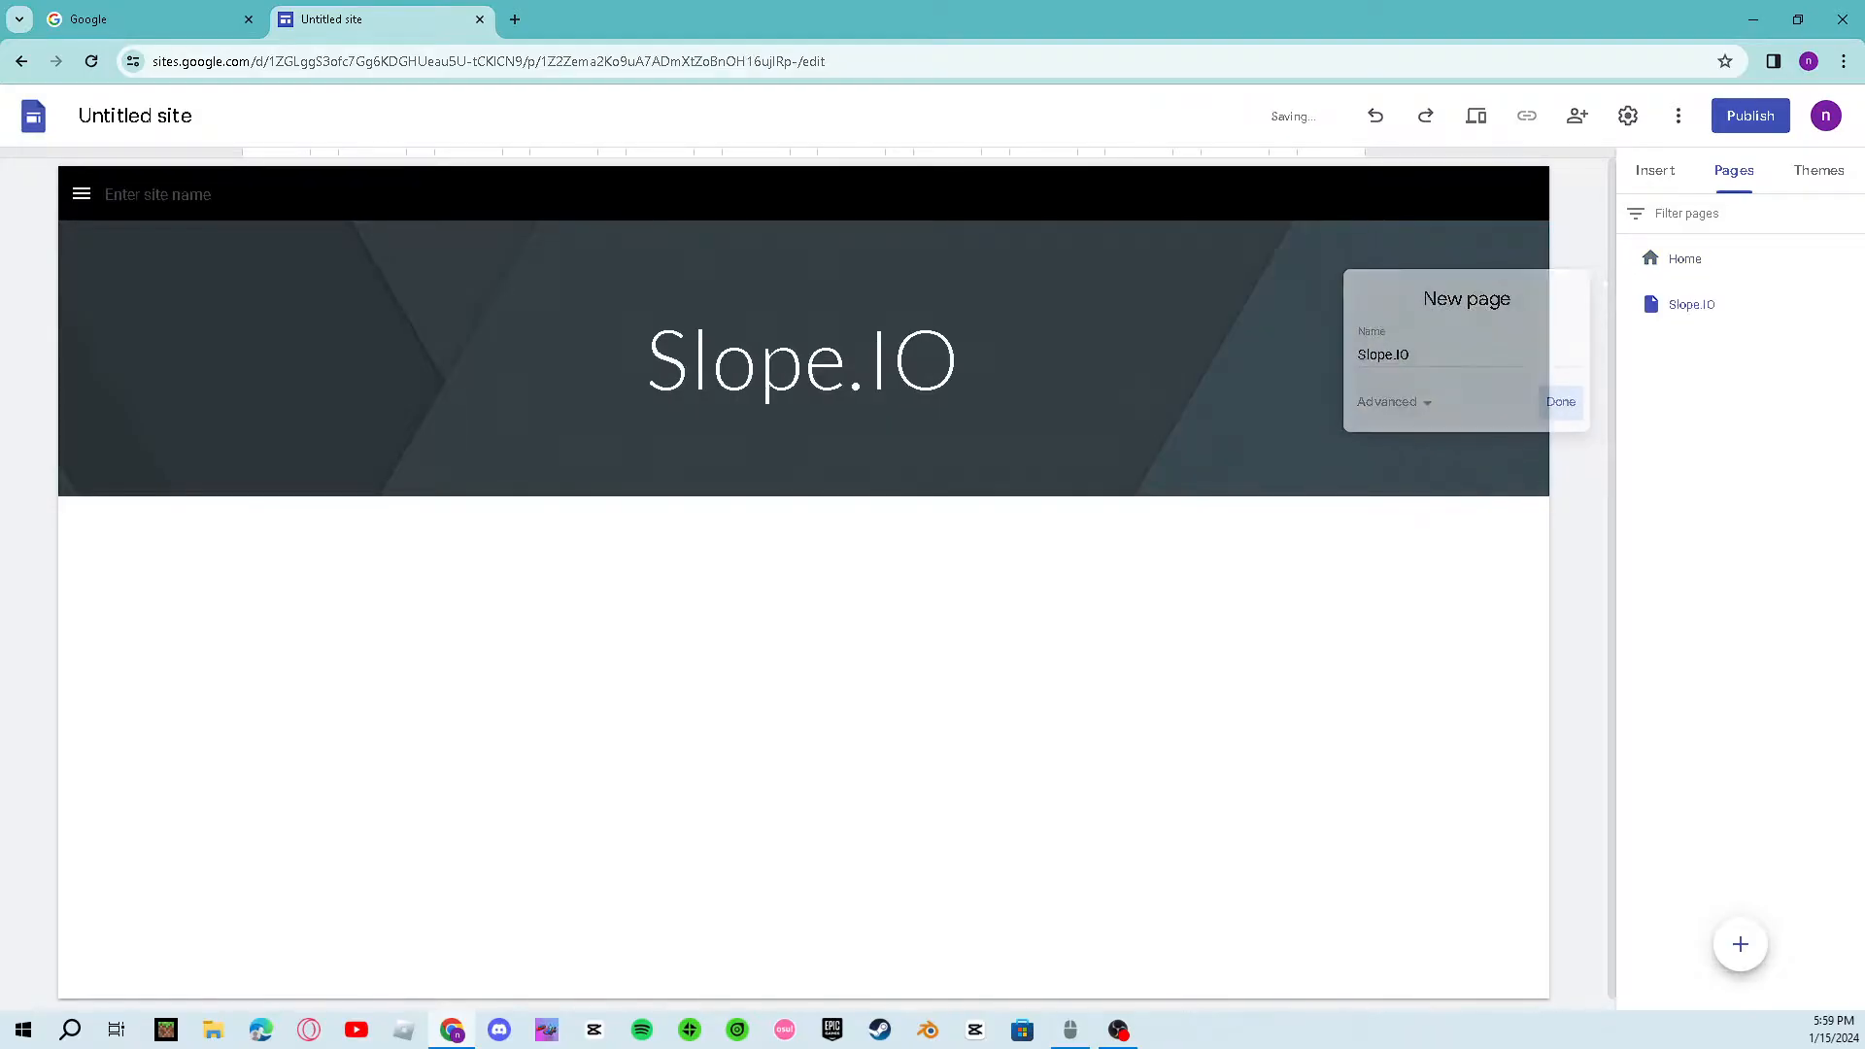
Step: Start embedding web content on the Slope.IO page using the embed code option
left_click(1655, 171)
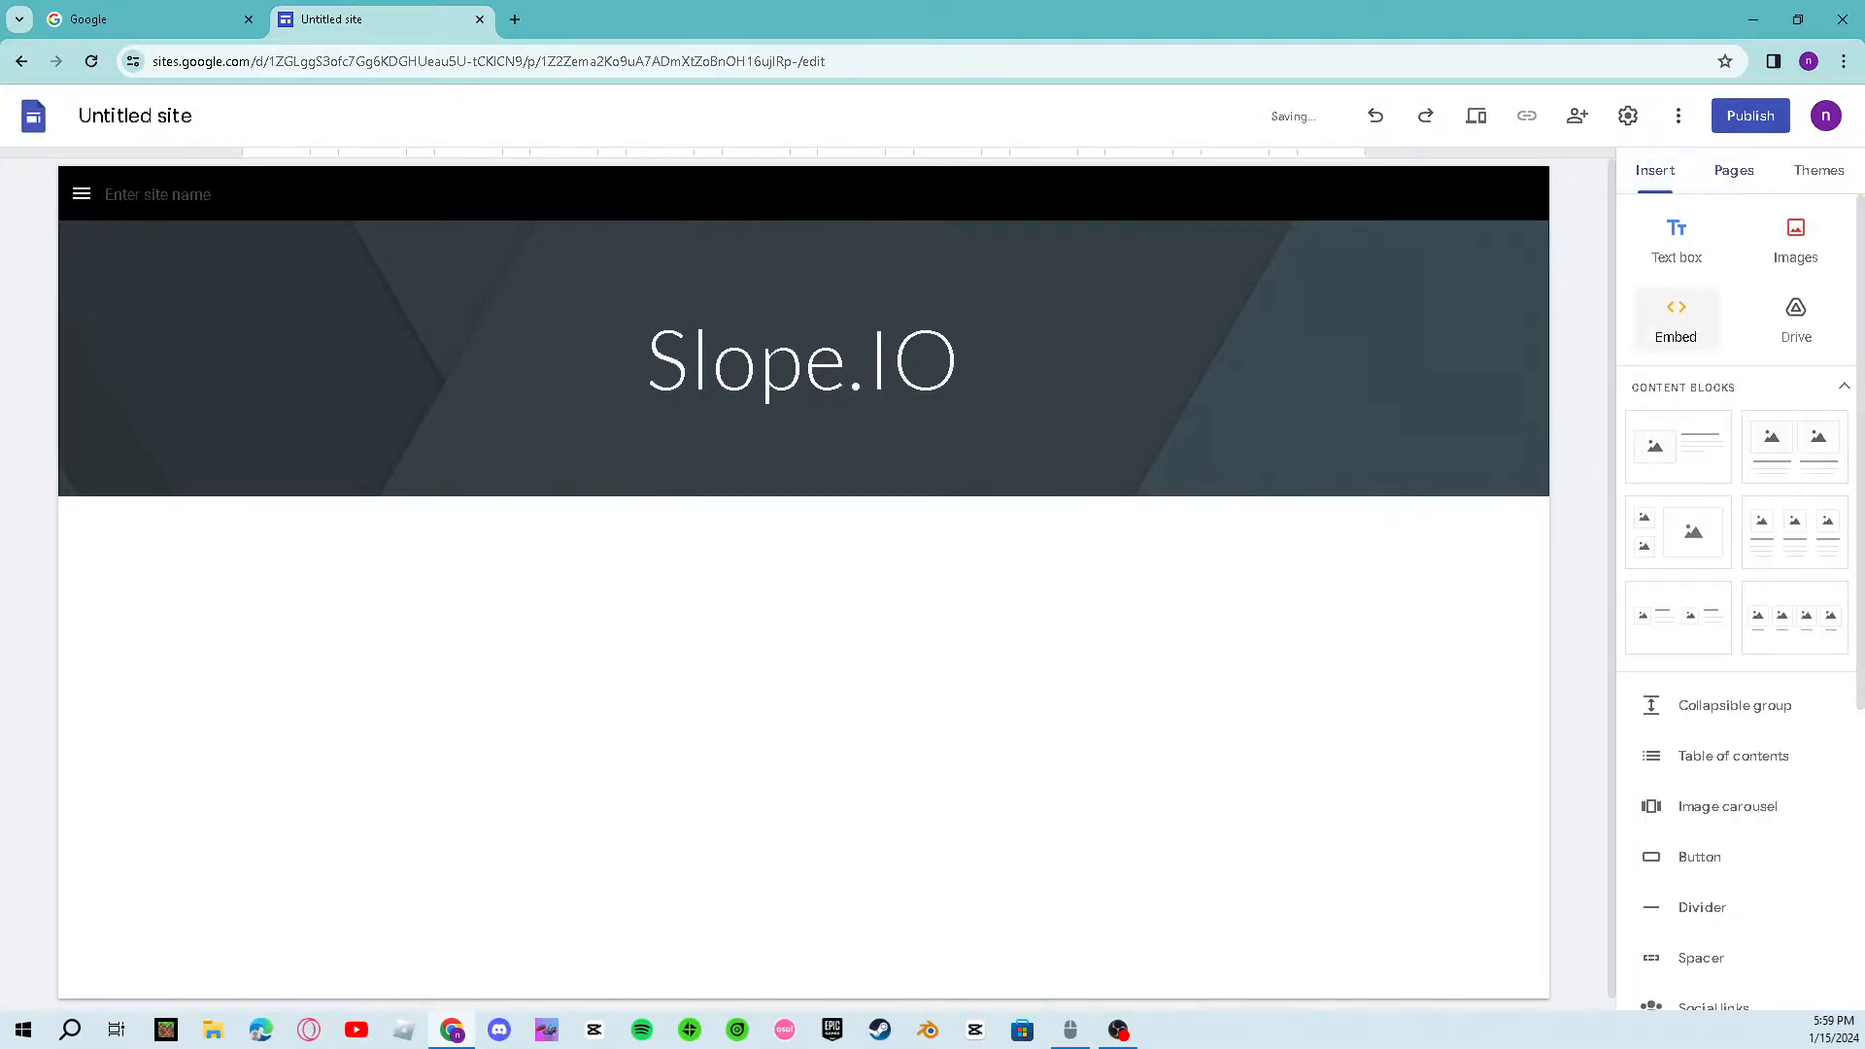
left_click(1676, 321)
left_click(811, 496)
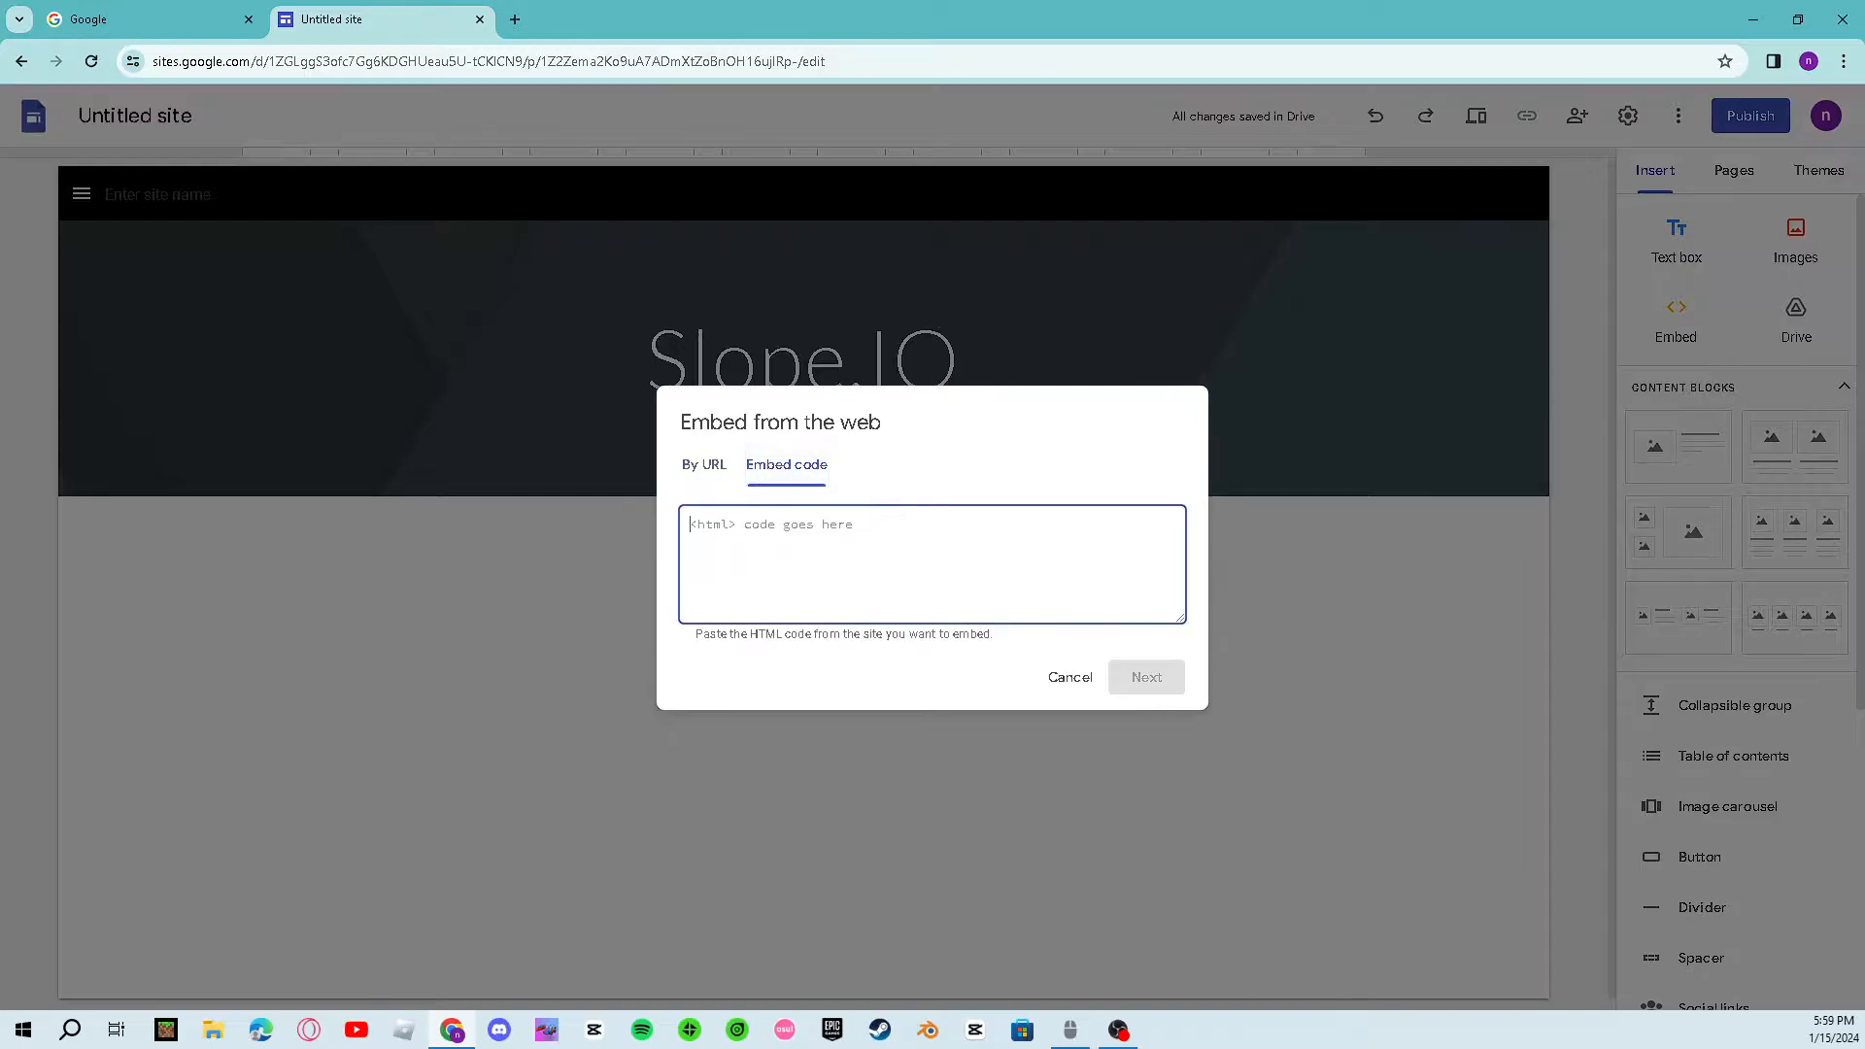
Step: Search for classroom 6x in a new browser tab and open the Slope game page on that site
key("ctrl+t")
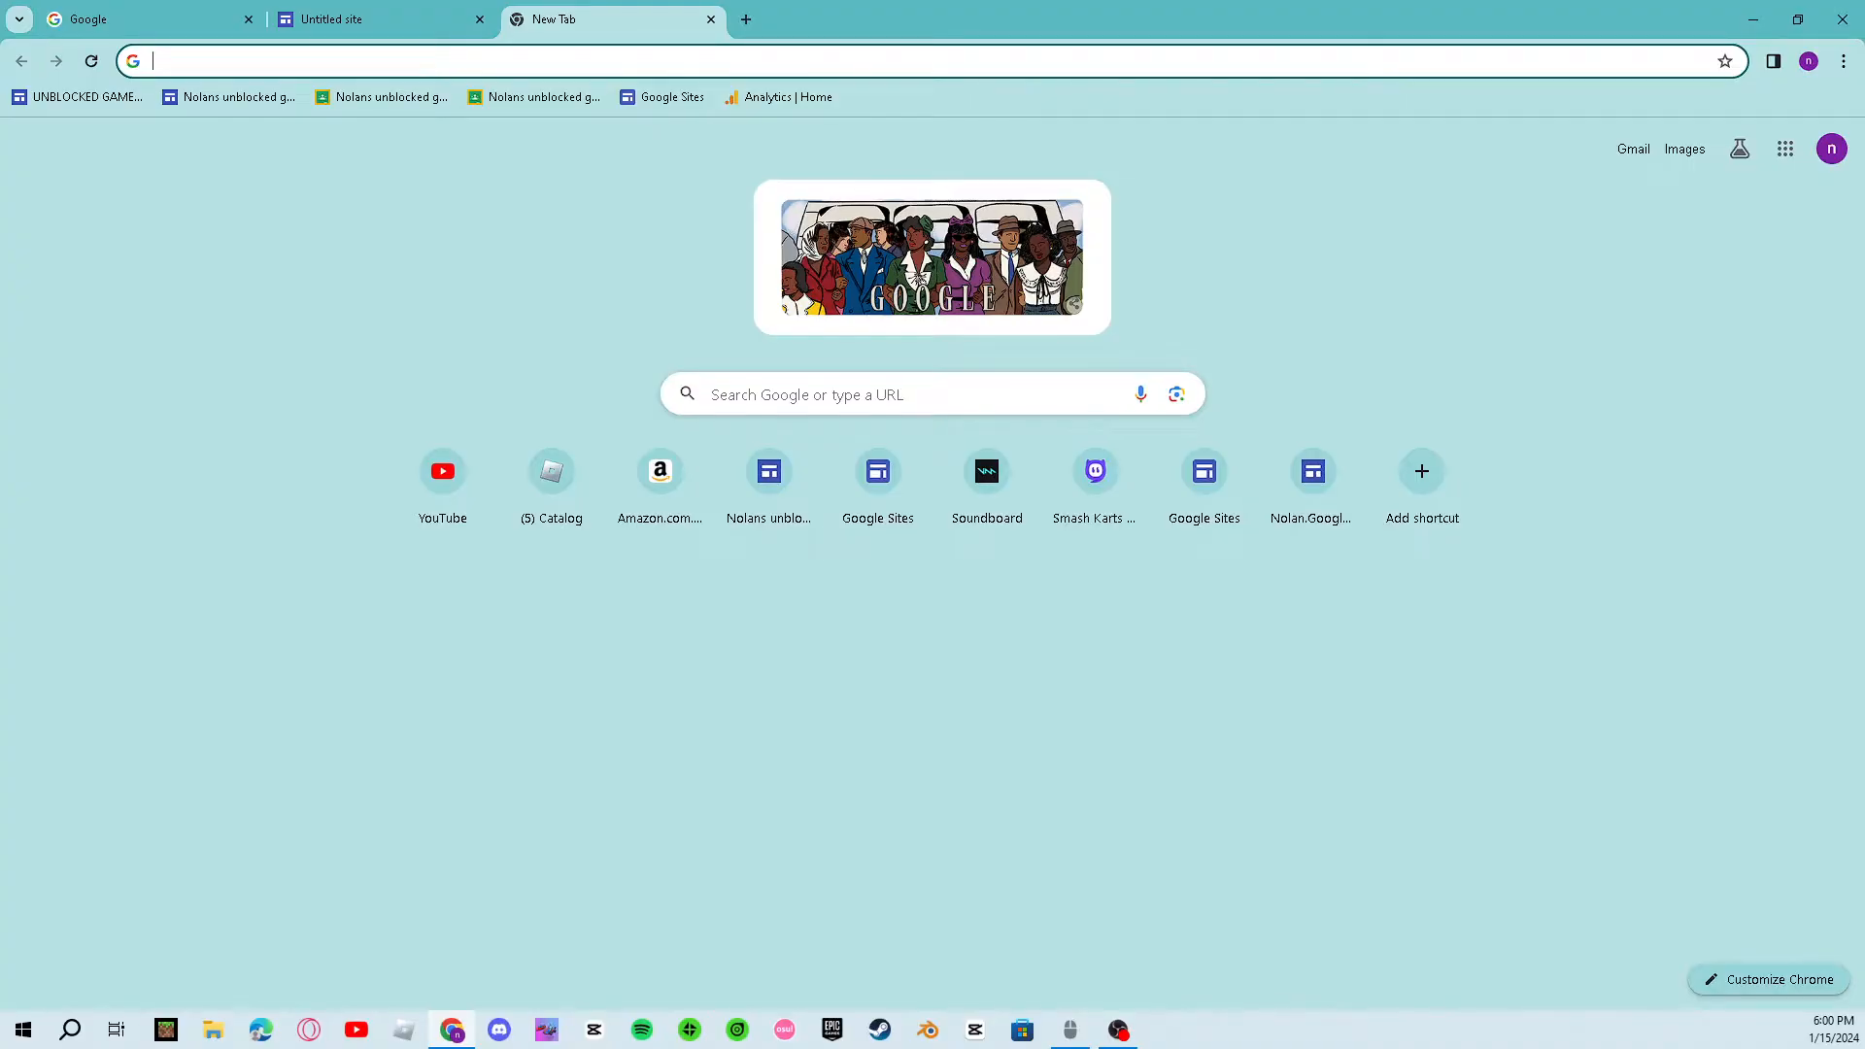
type("class")
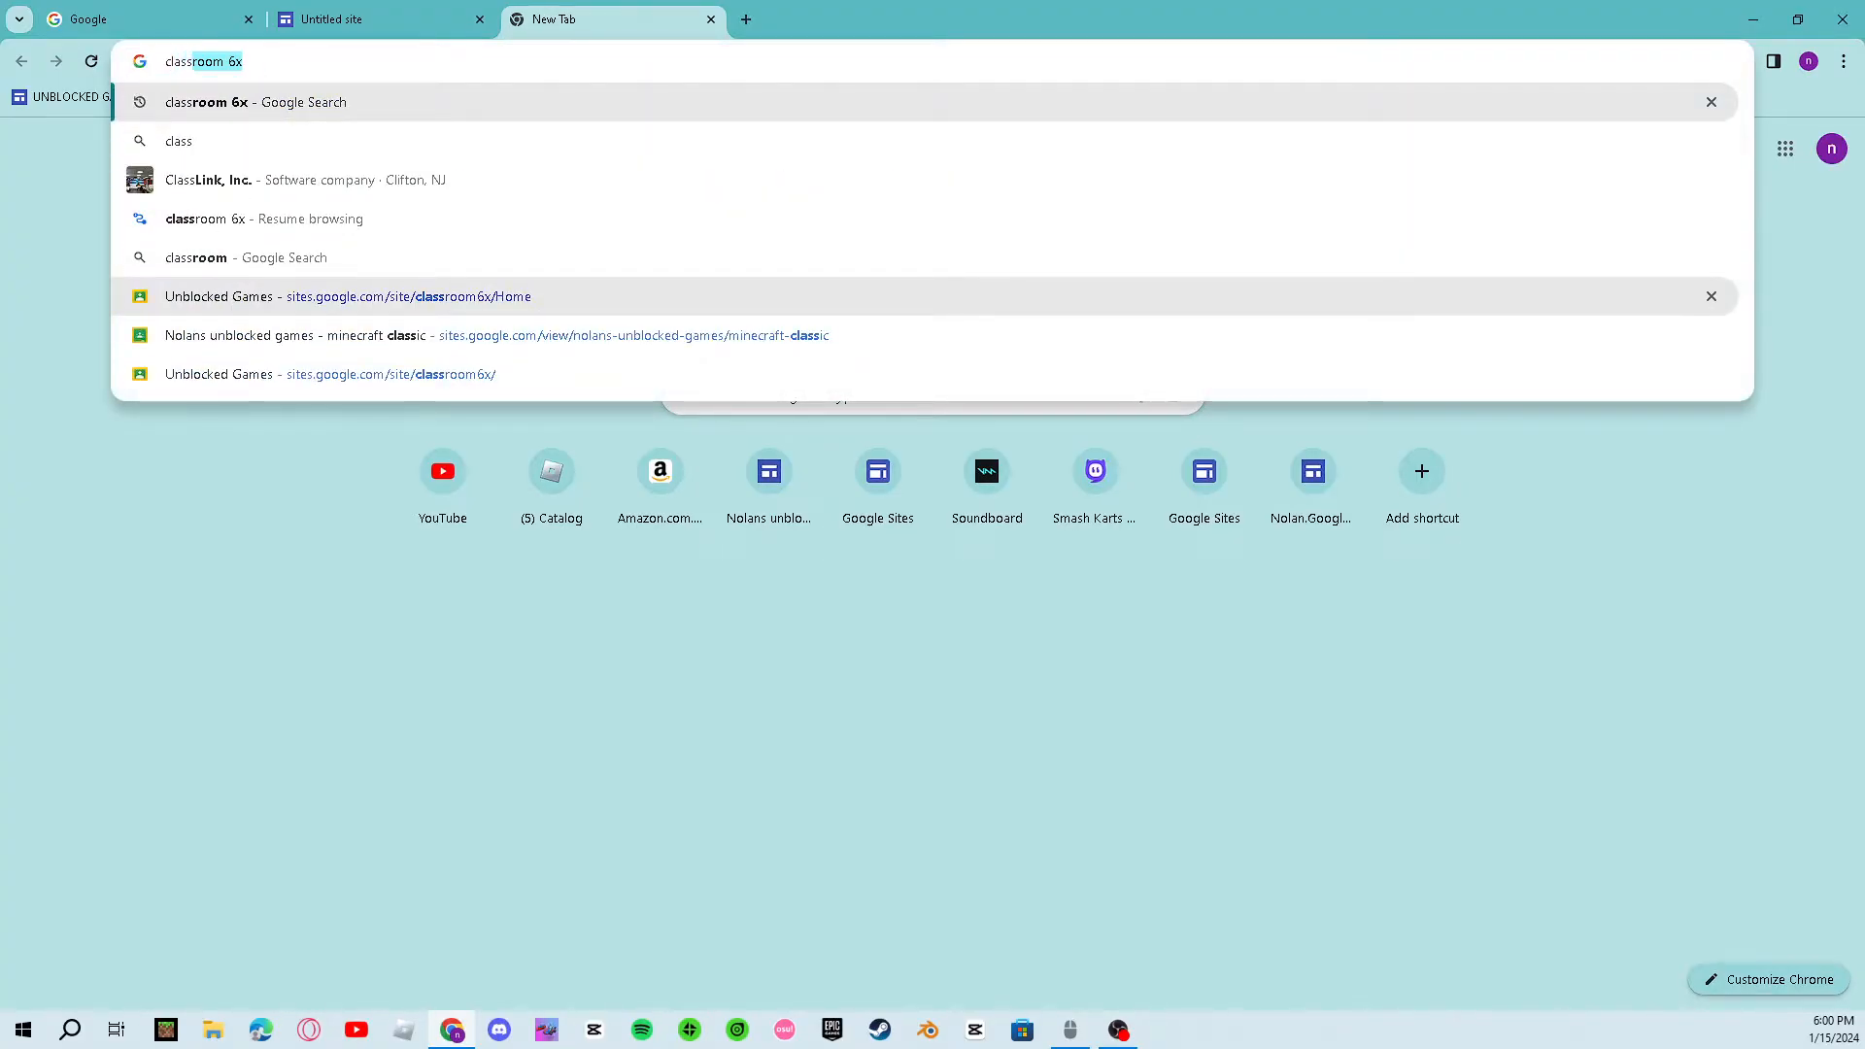
type("r")
key("Return")
left_click(447, 318)
scroll(121, 524, "down", 20)
scroll(107, 327, "down", 20)
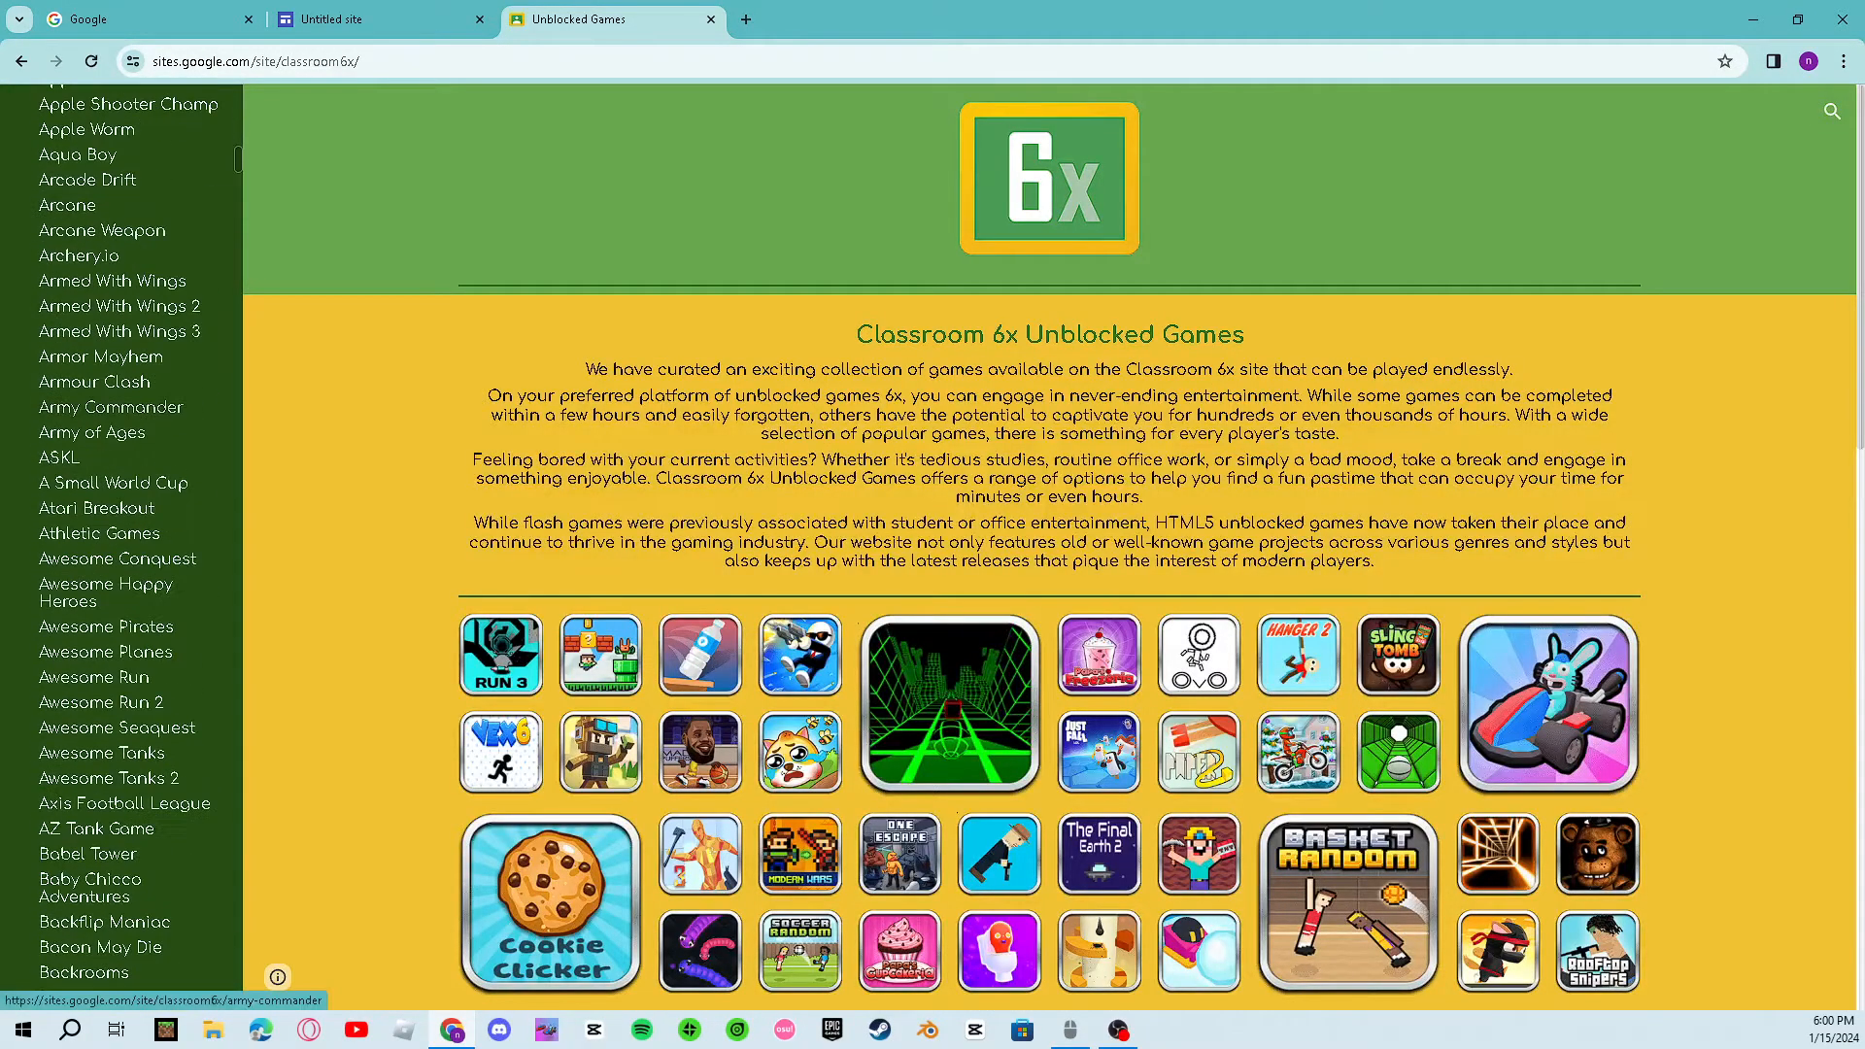
scroll(107, 327, "down", 20)
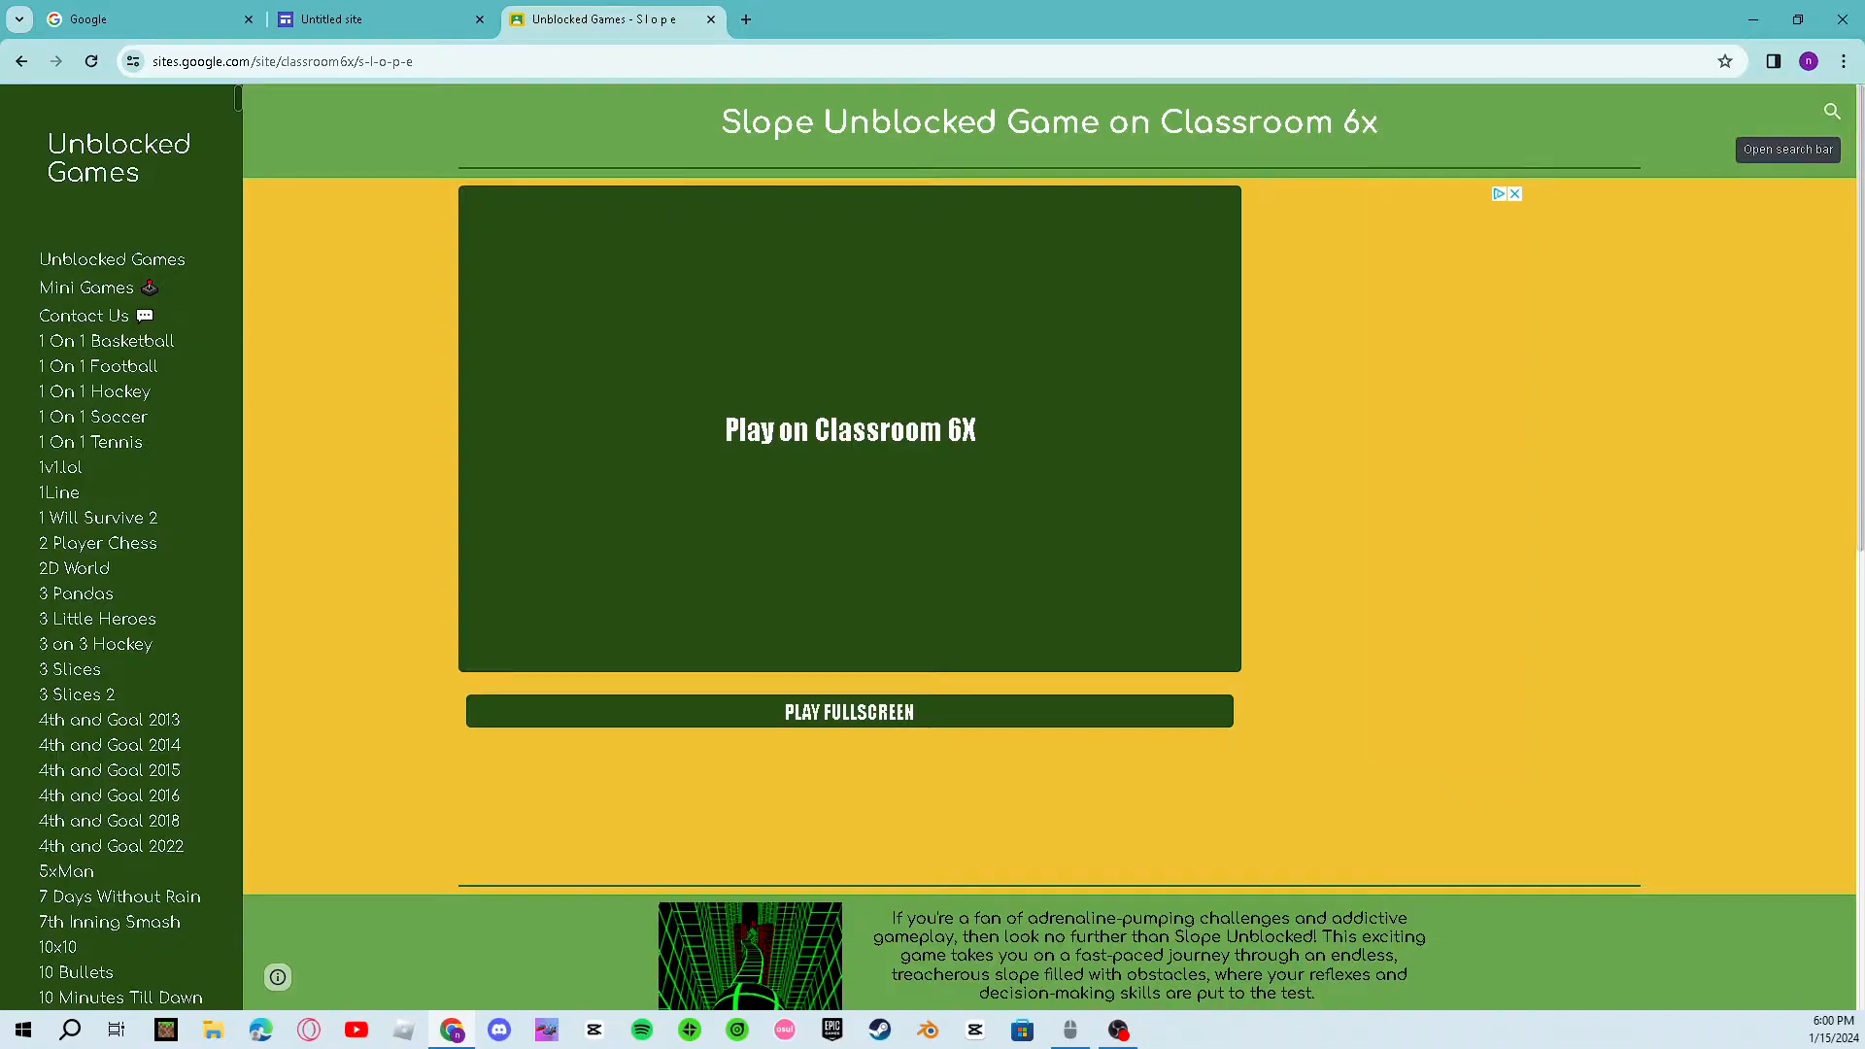
Step: Launch the Slope game on its Classroom 6x page, skip the ad and start playing
left_click(850, 429)
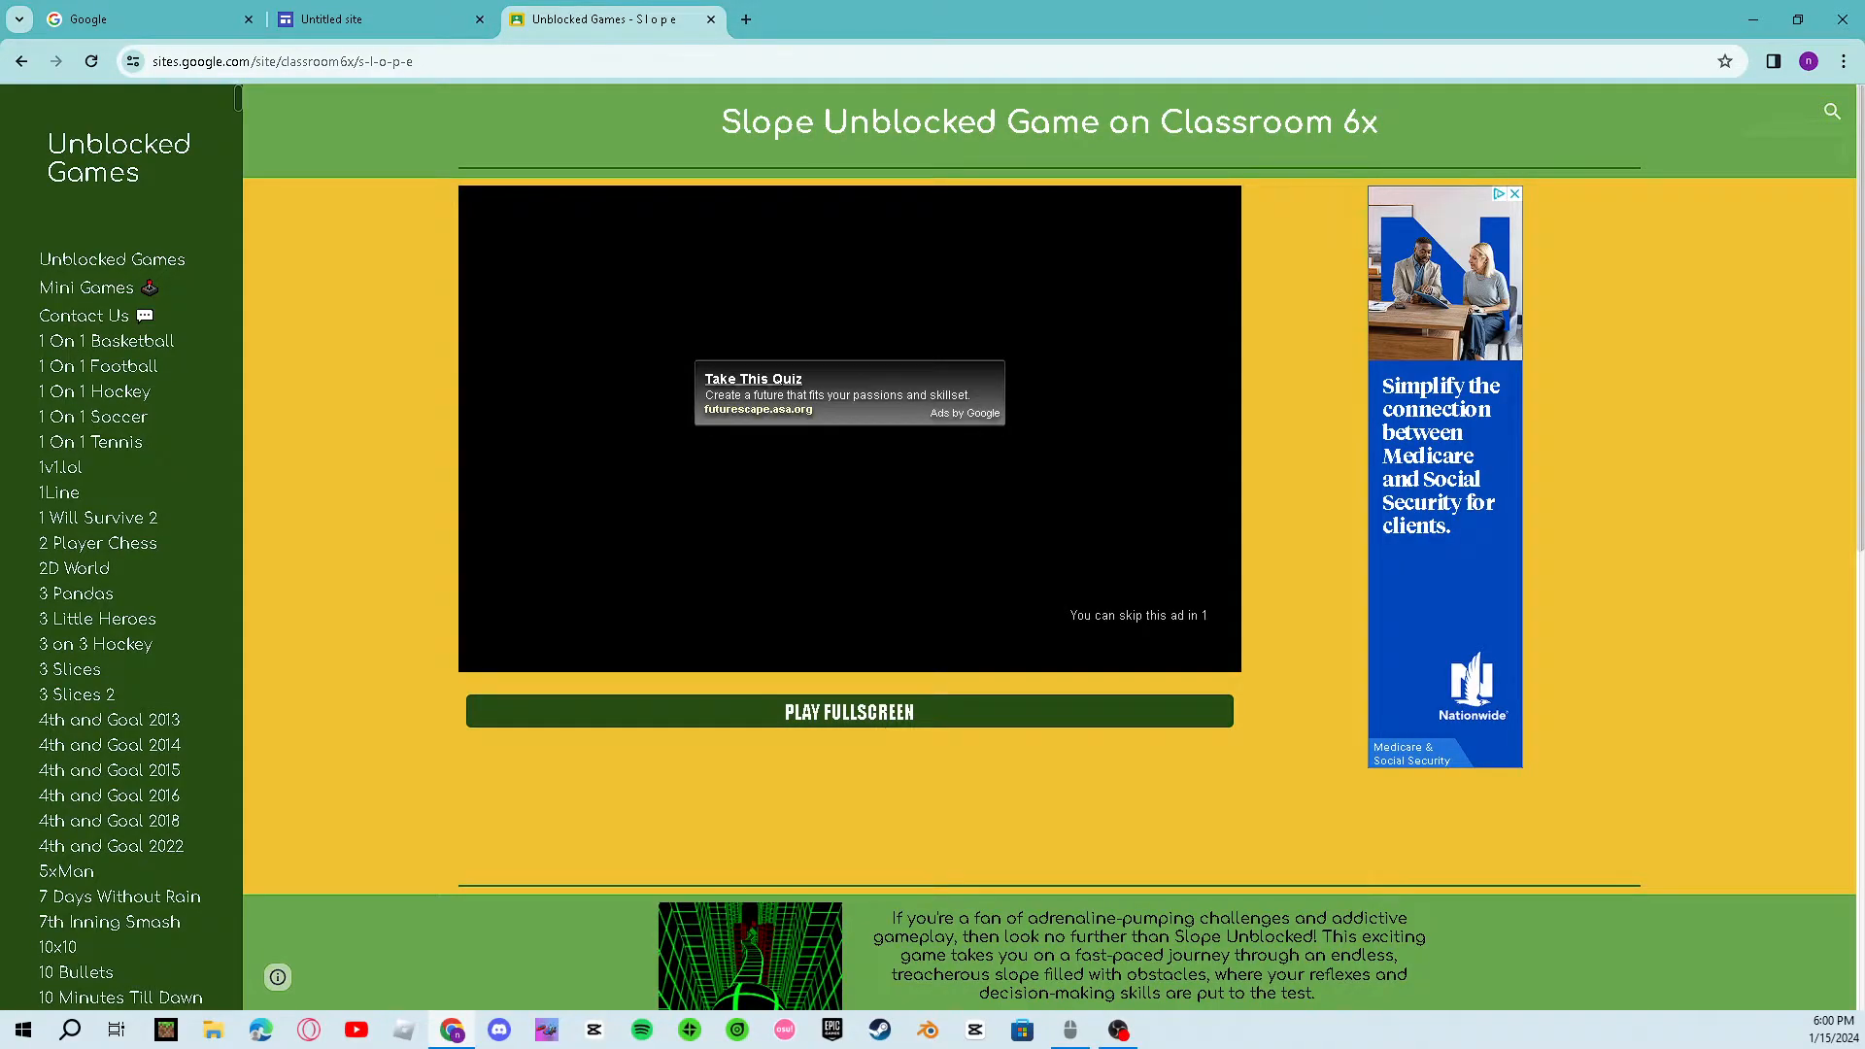
left_click(1134, 612)
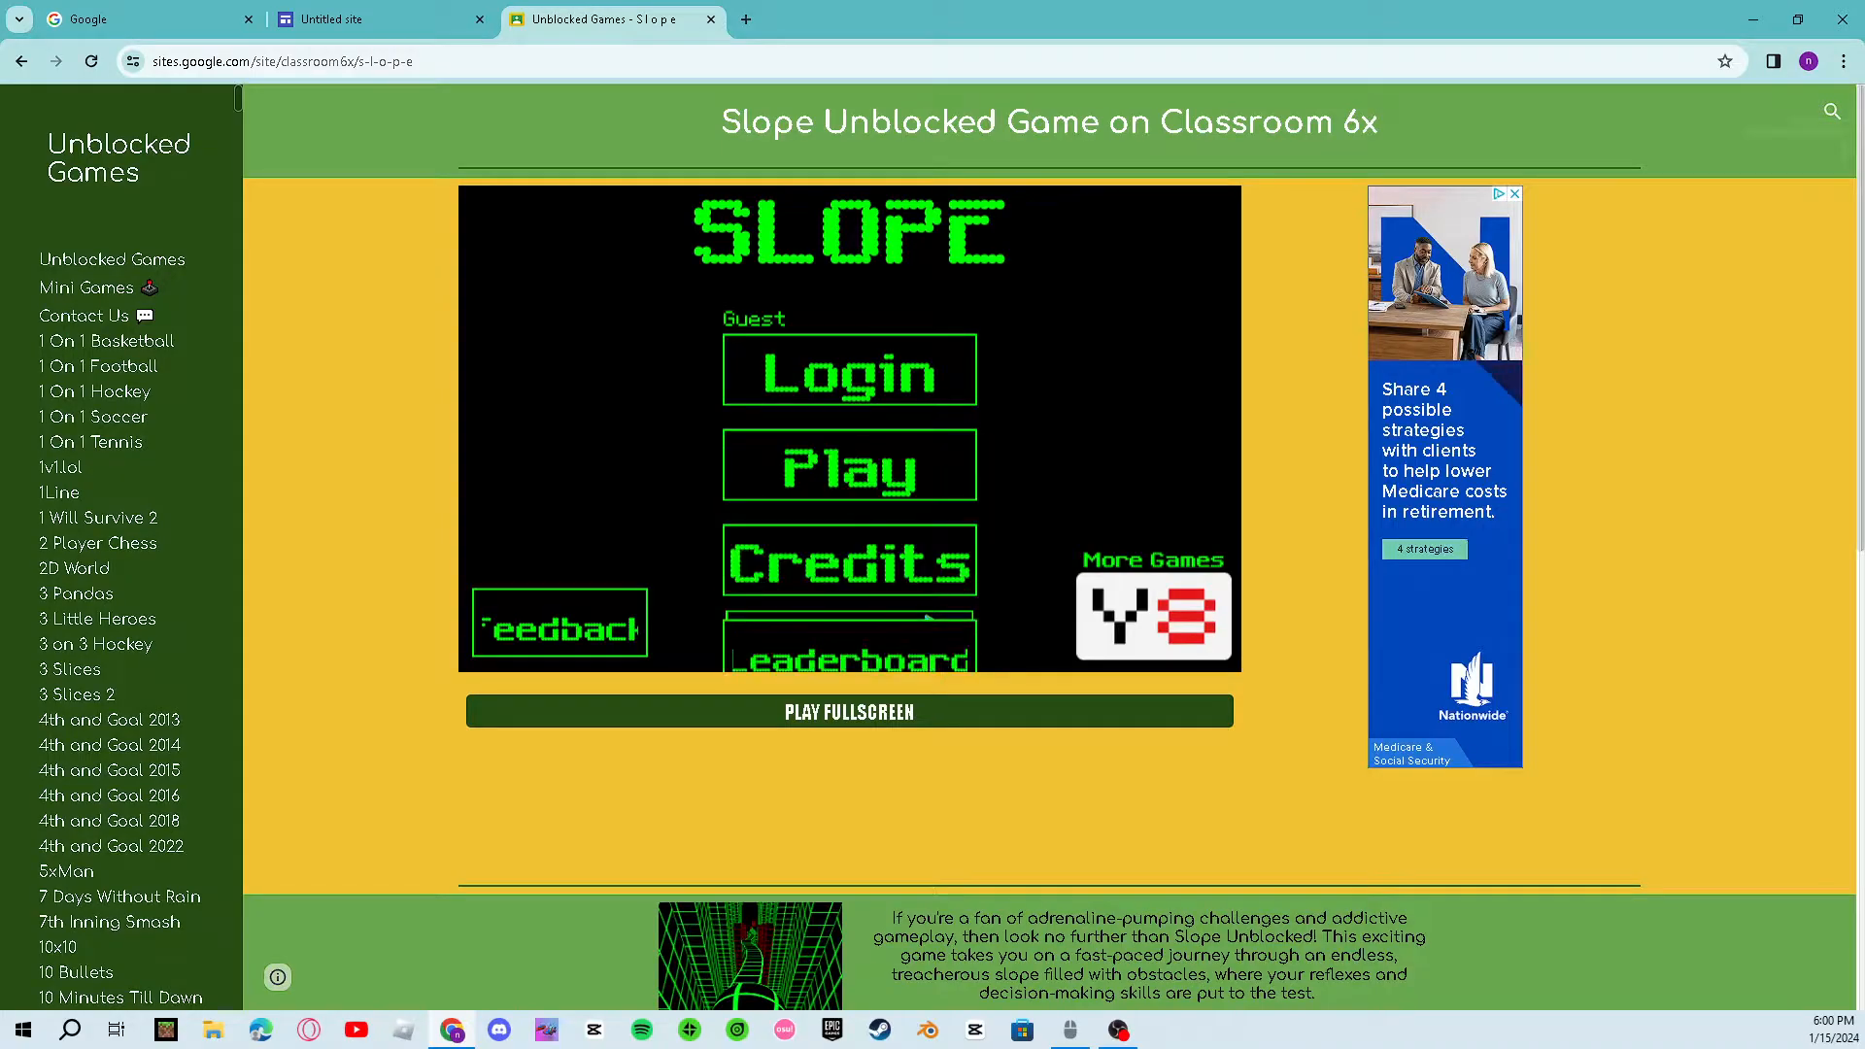
left_click(850, 464)
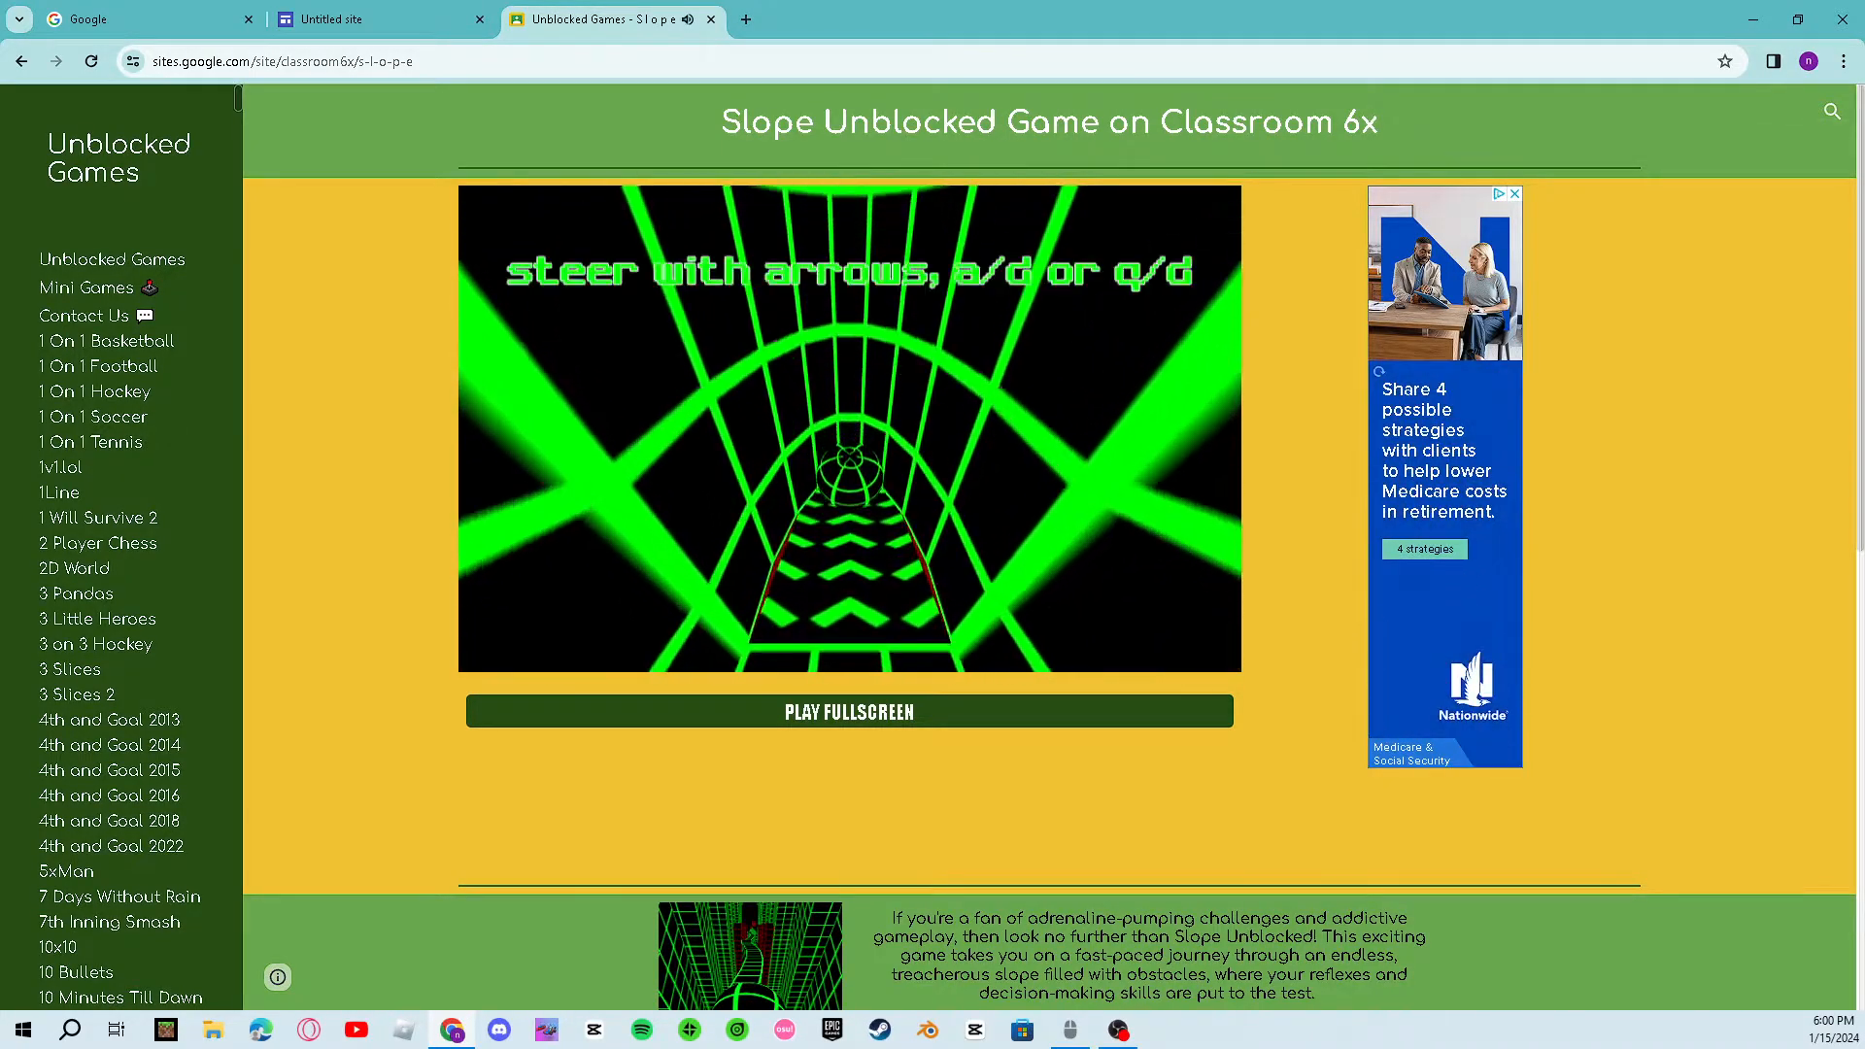
right_click(346, 433)
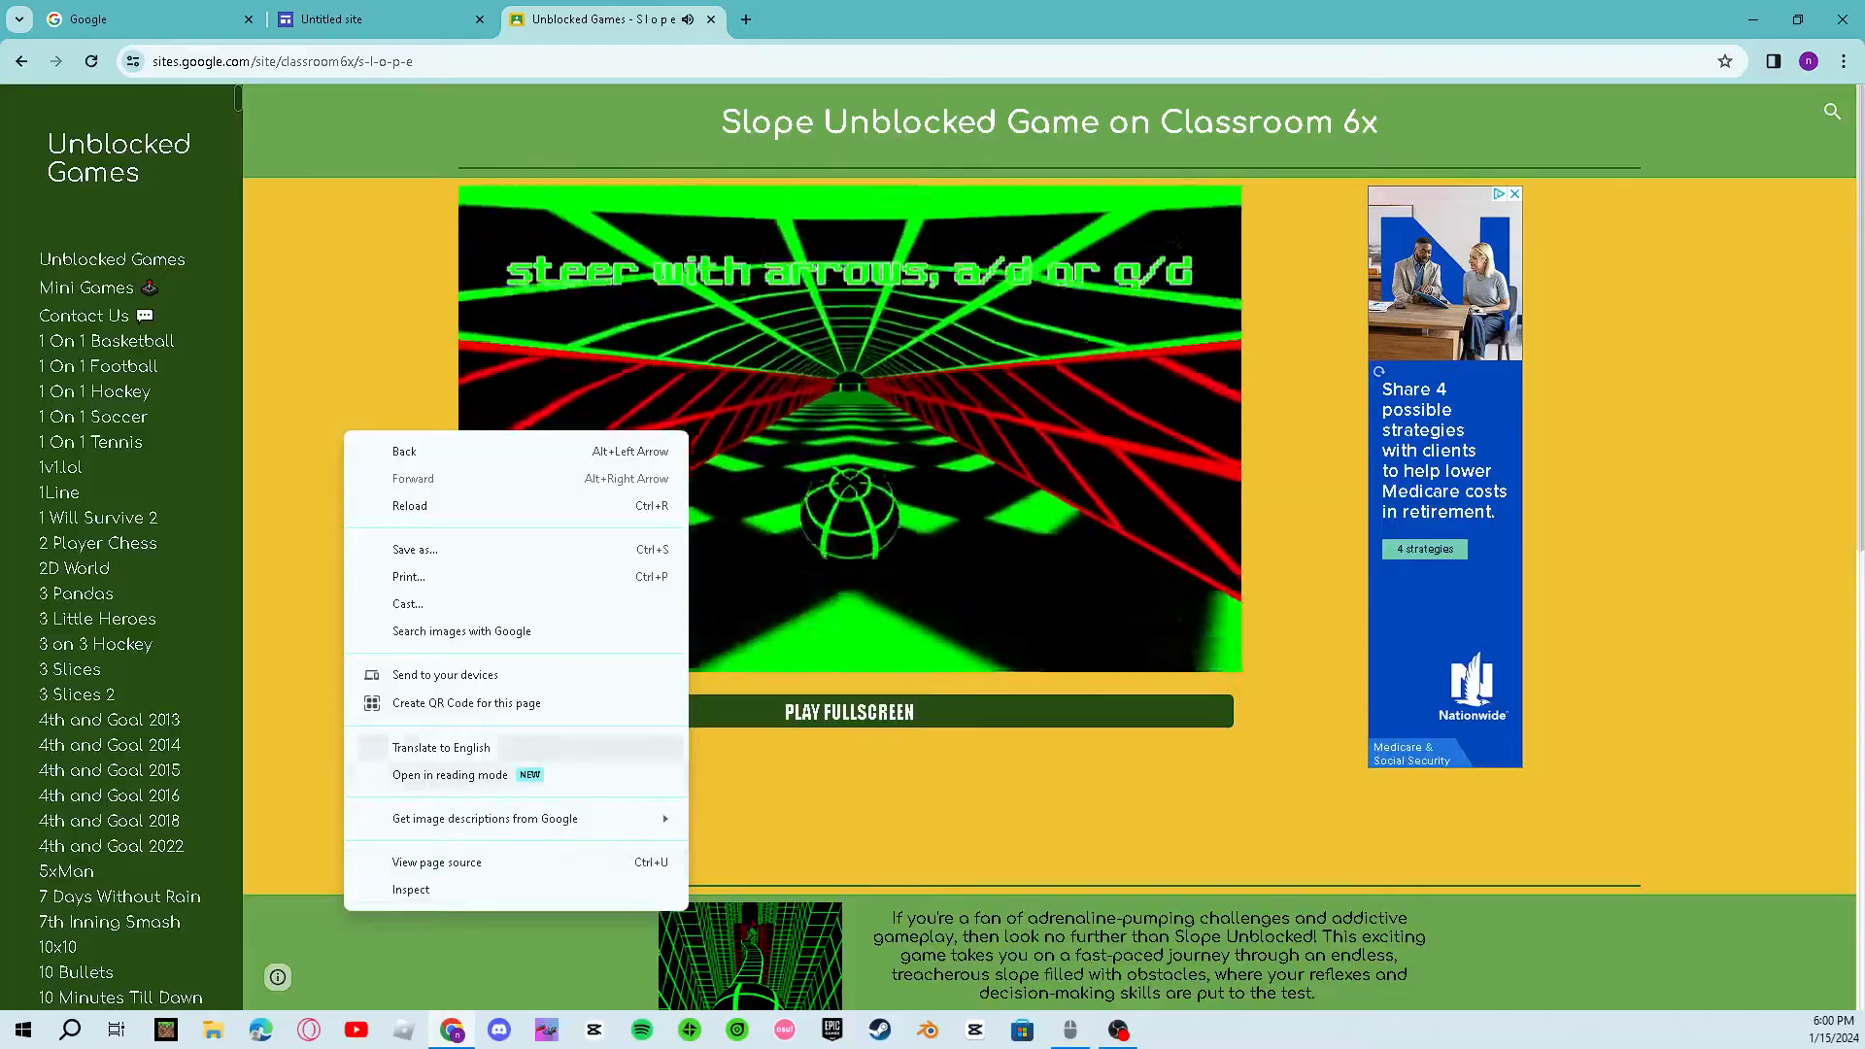
right_click(367, 323)
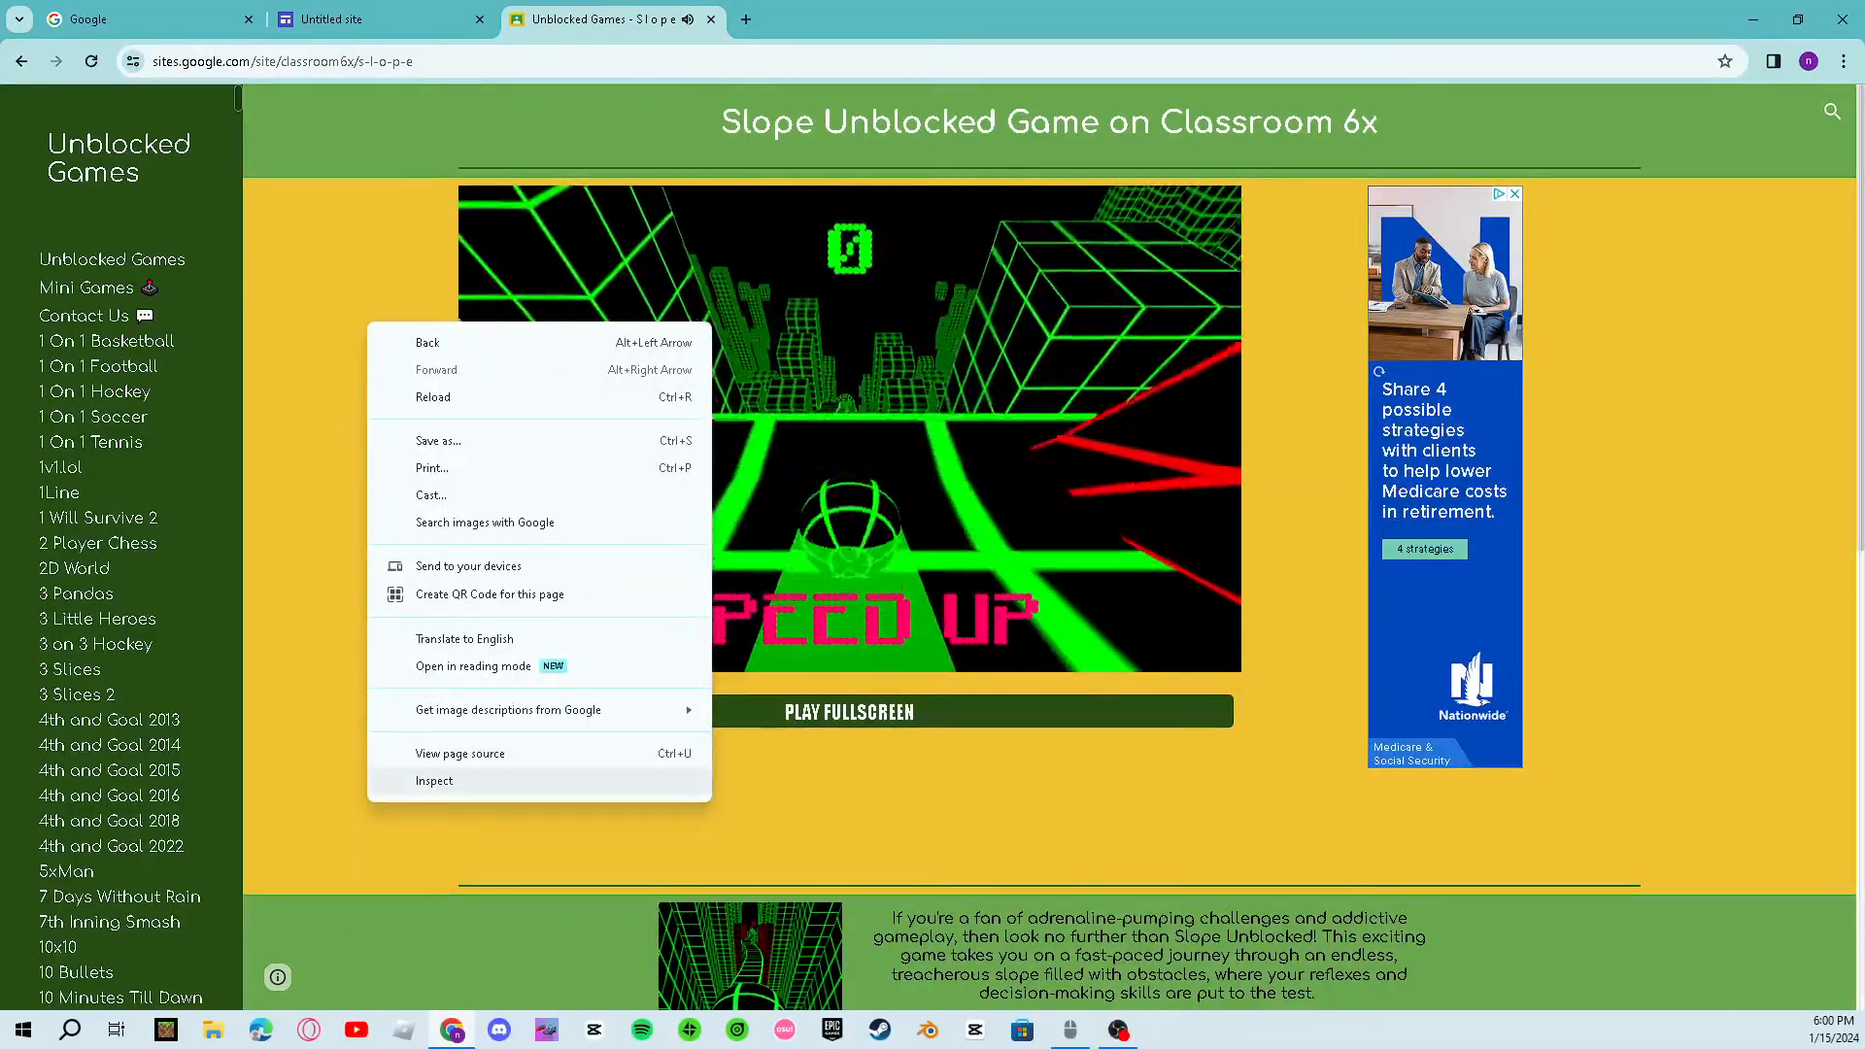
left_click(1118, 1029)
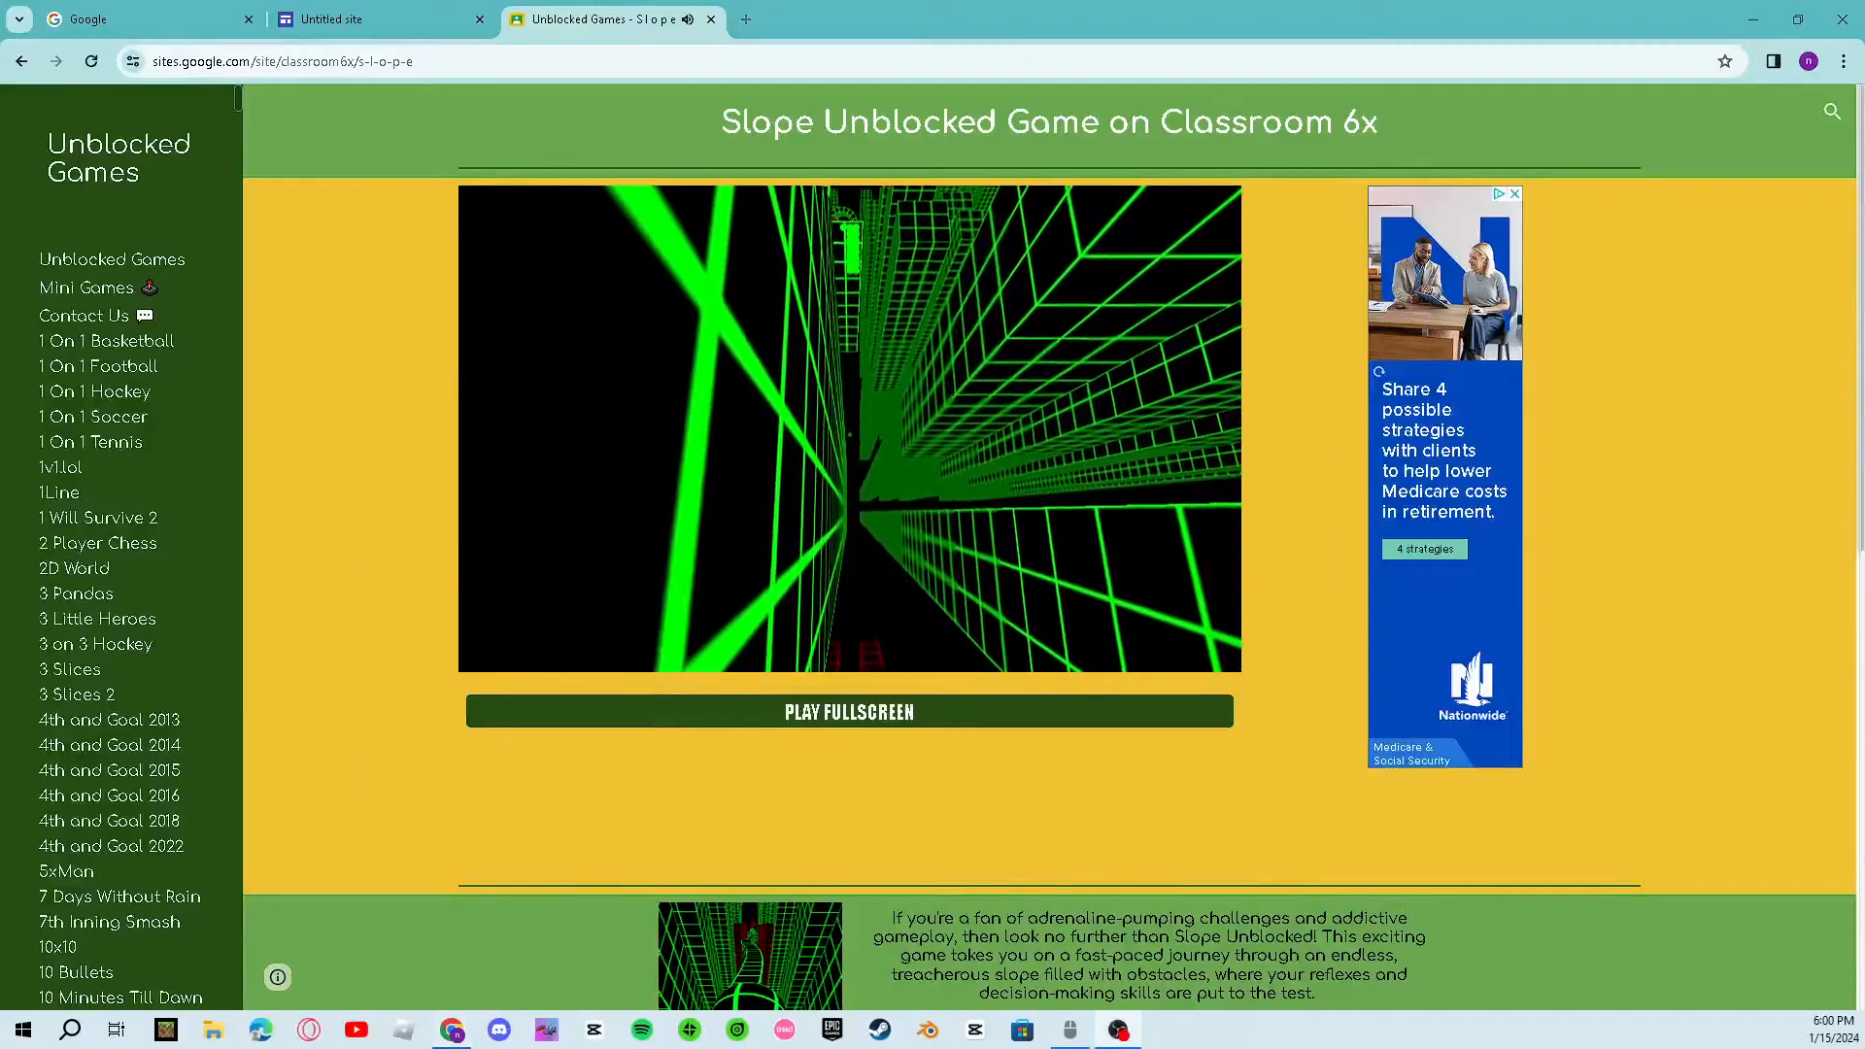
Step: Inspect the Slope page in the developer tools and pick out the game's canvas element in the code
right_click(311, 492)
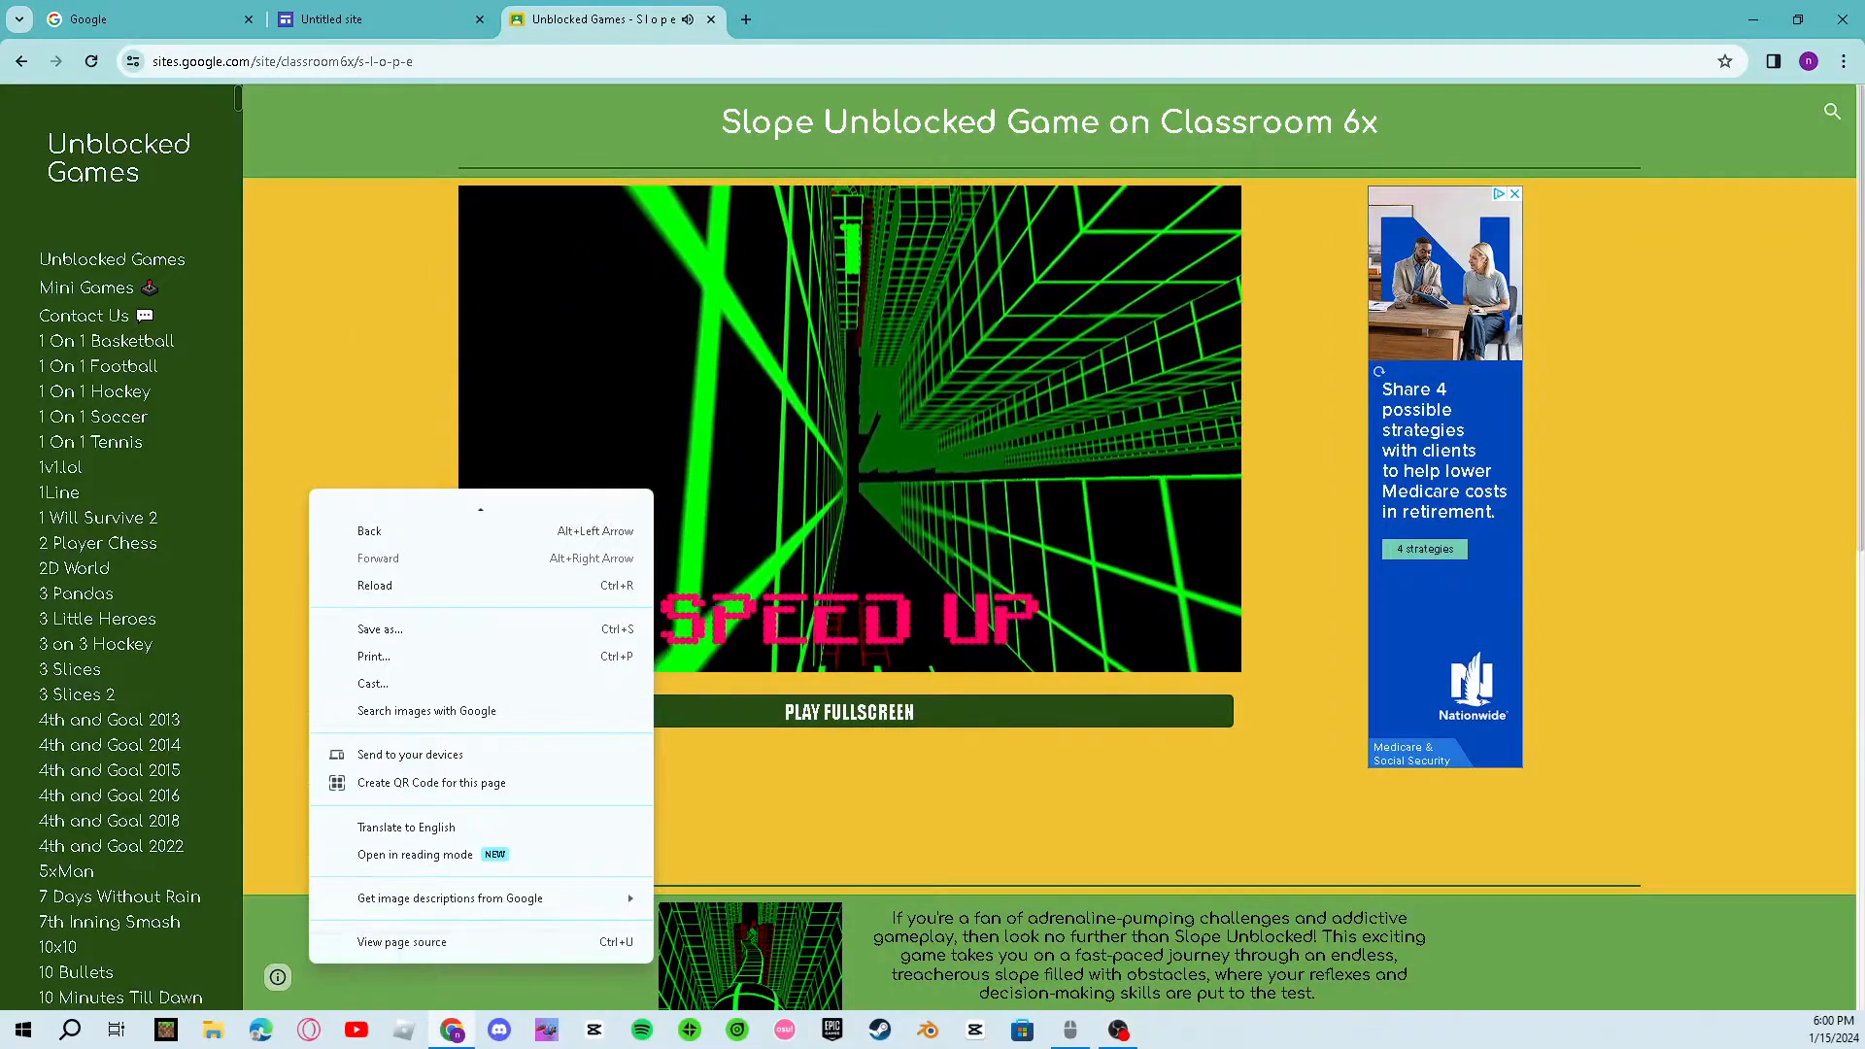
scroll(418, 802, "down", 1)
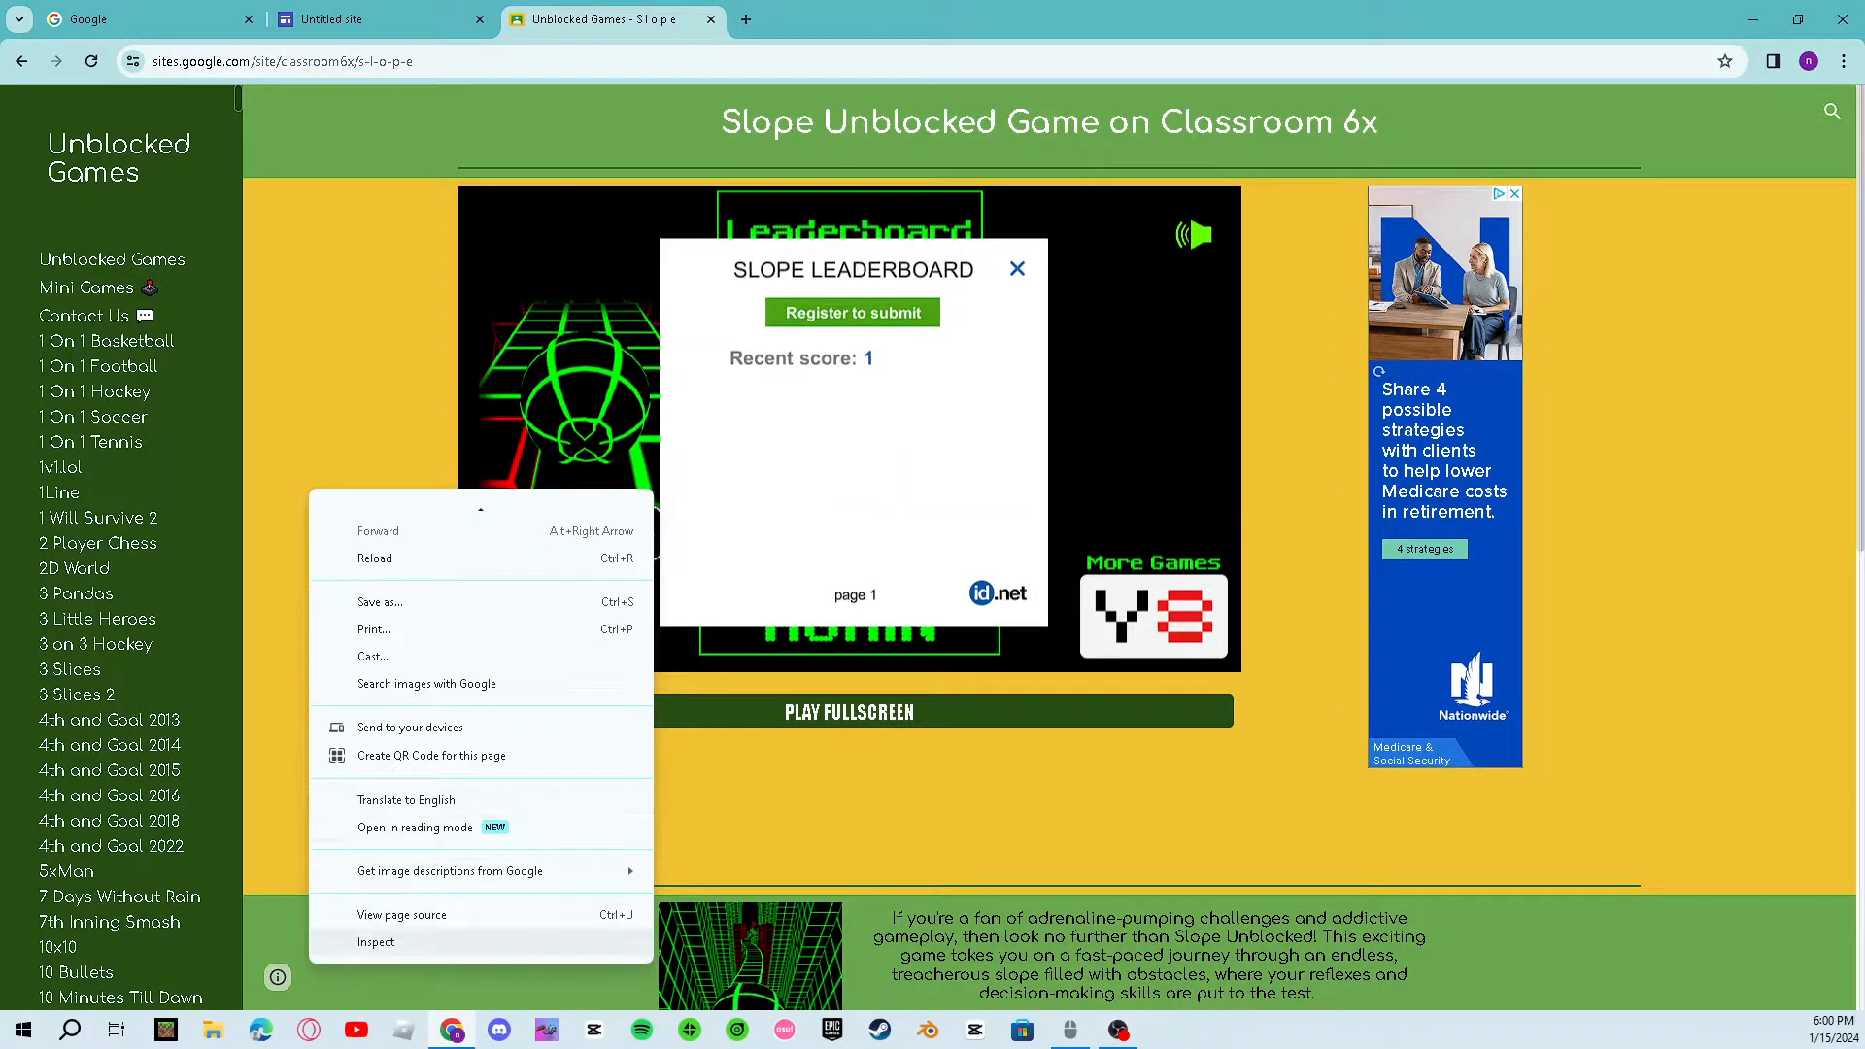
left_click(398, 942)
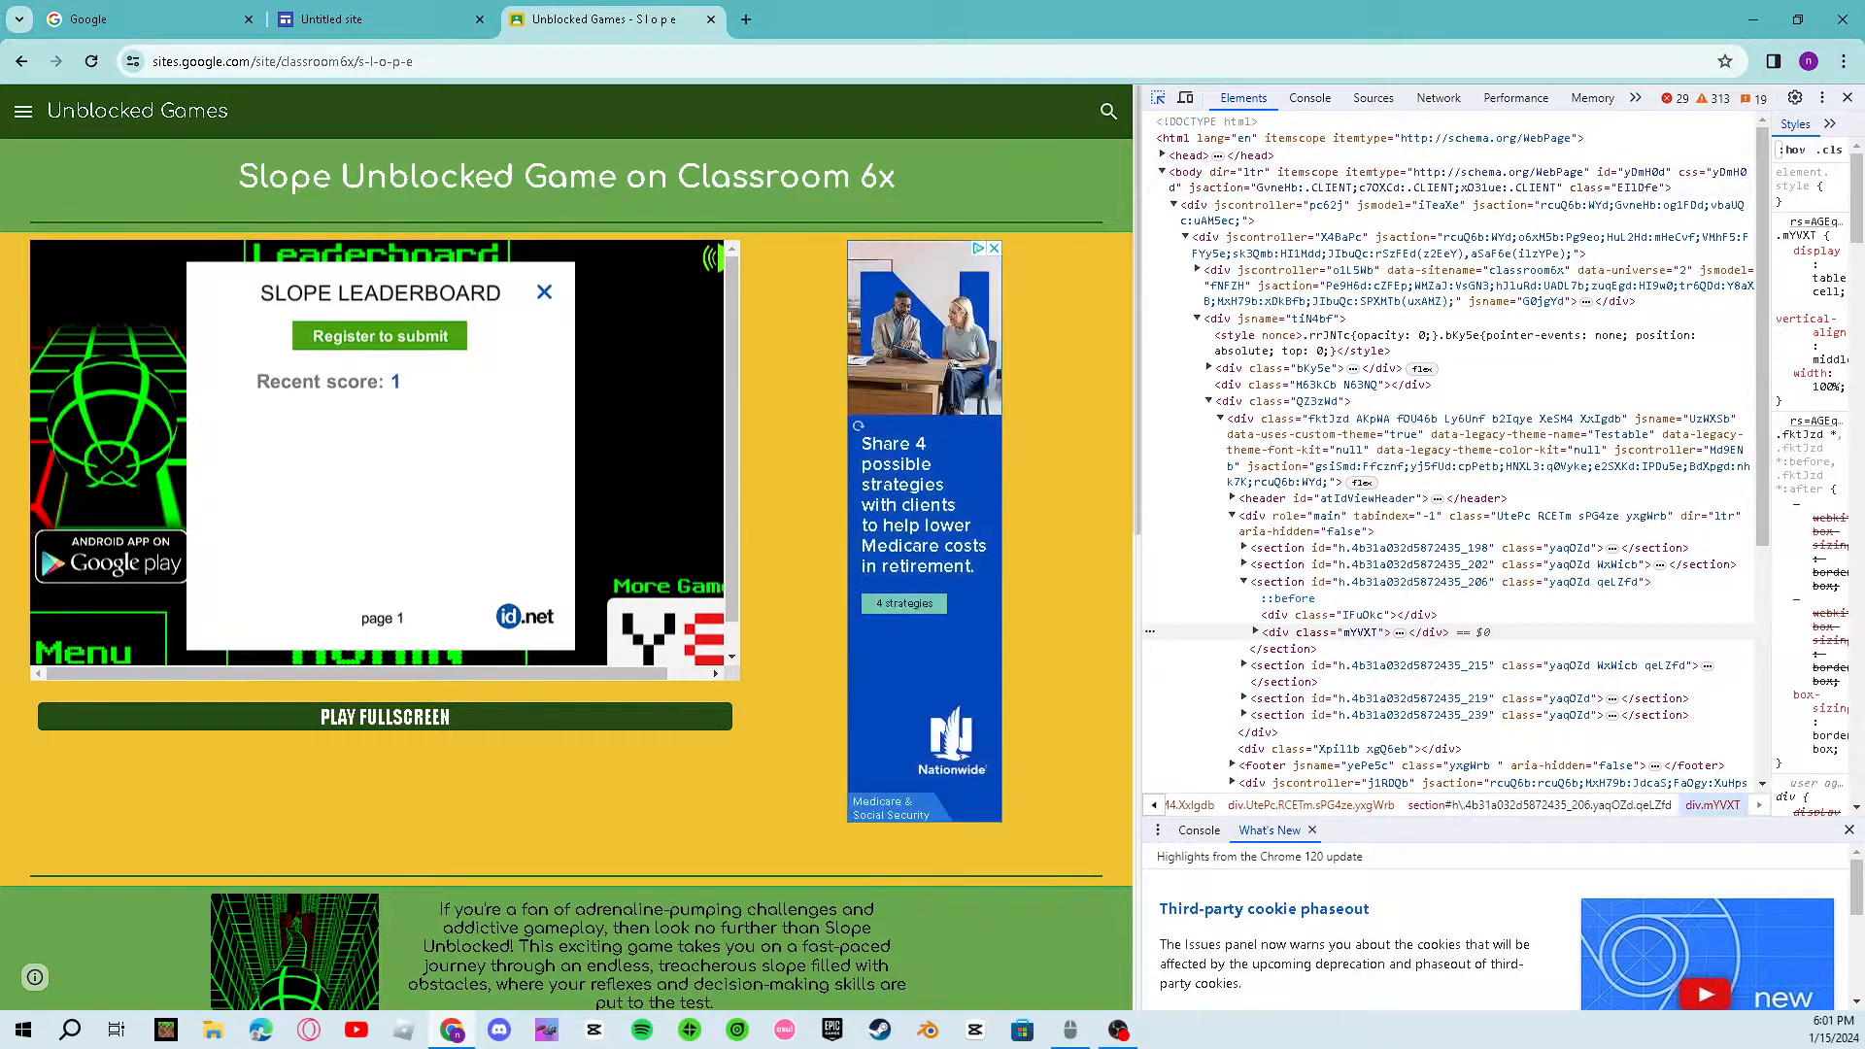
left_click(384, 460)
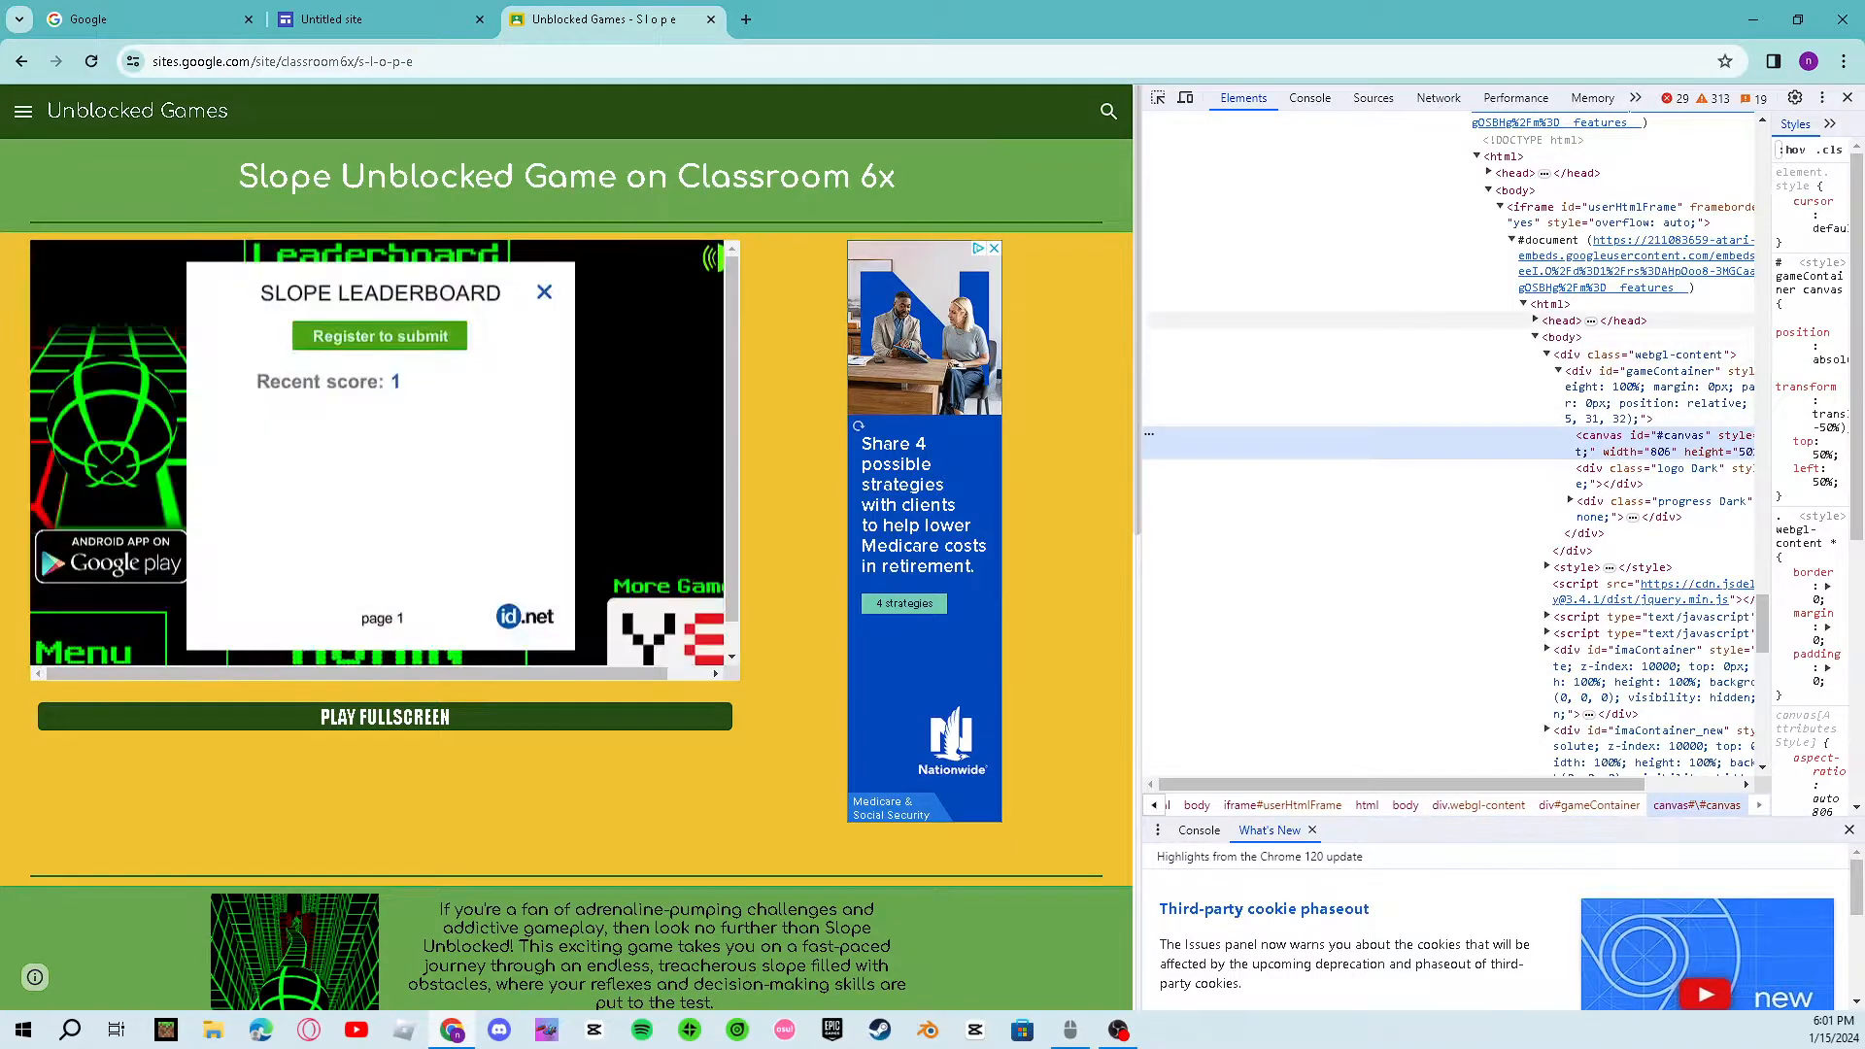
Step: Open the html element enclosing the Slope game canvas for editing as HTML and copy all of its code
scroll(1447, 437, "down", 5)
scroll(1447, 437, "down", 3)
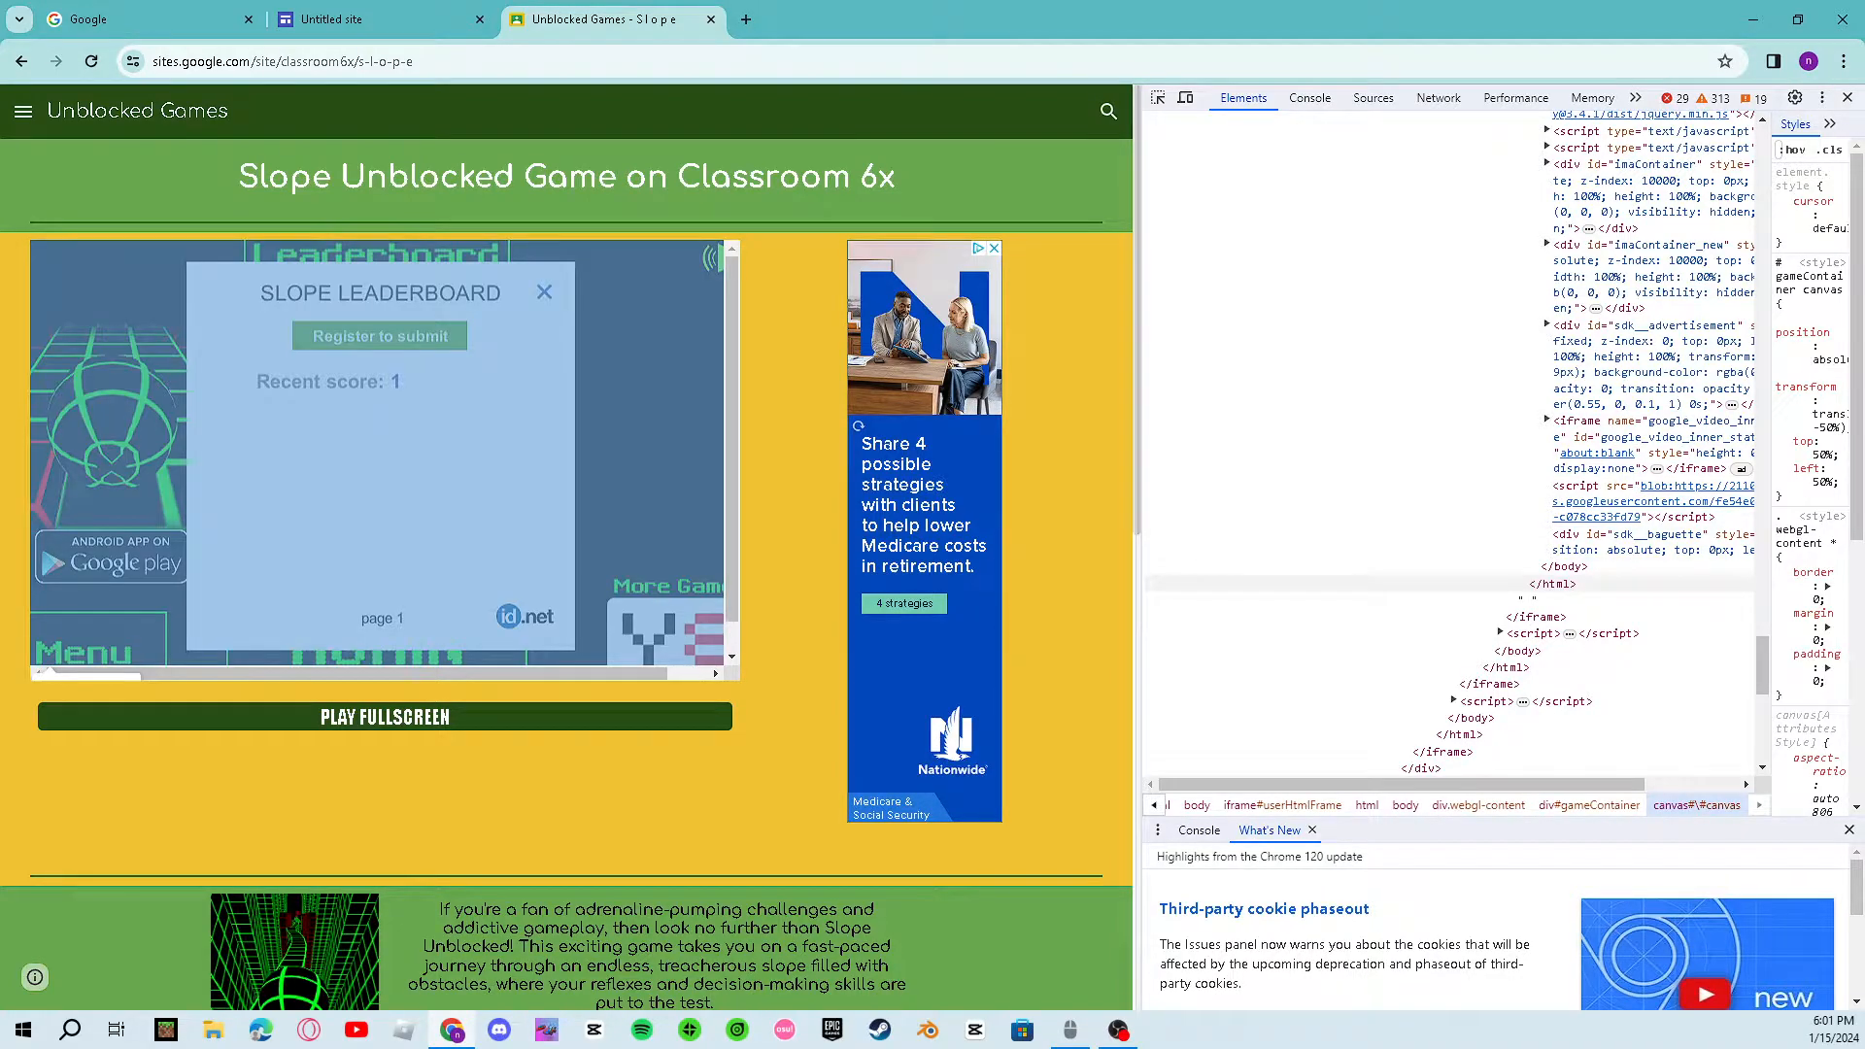
left_click(1553, 583)
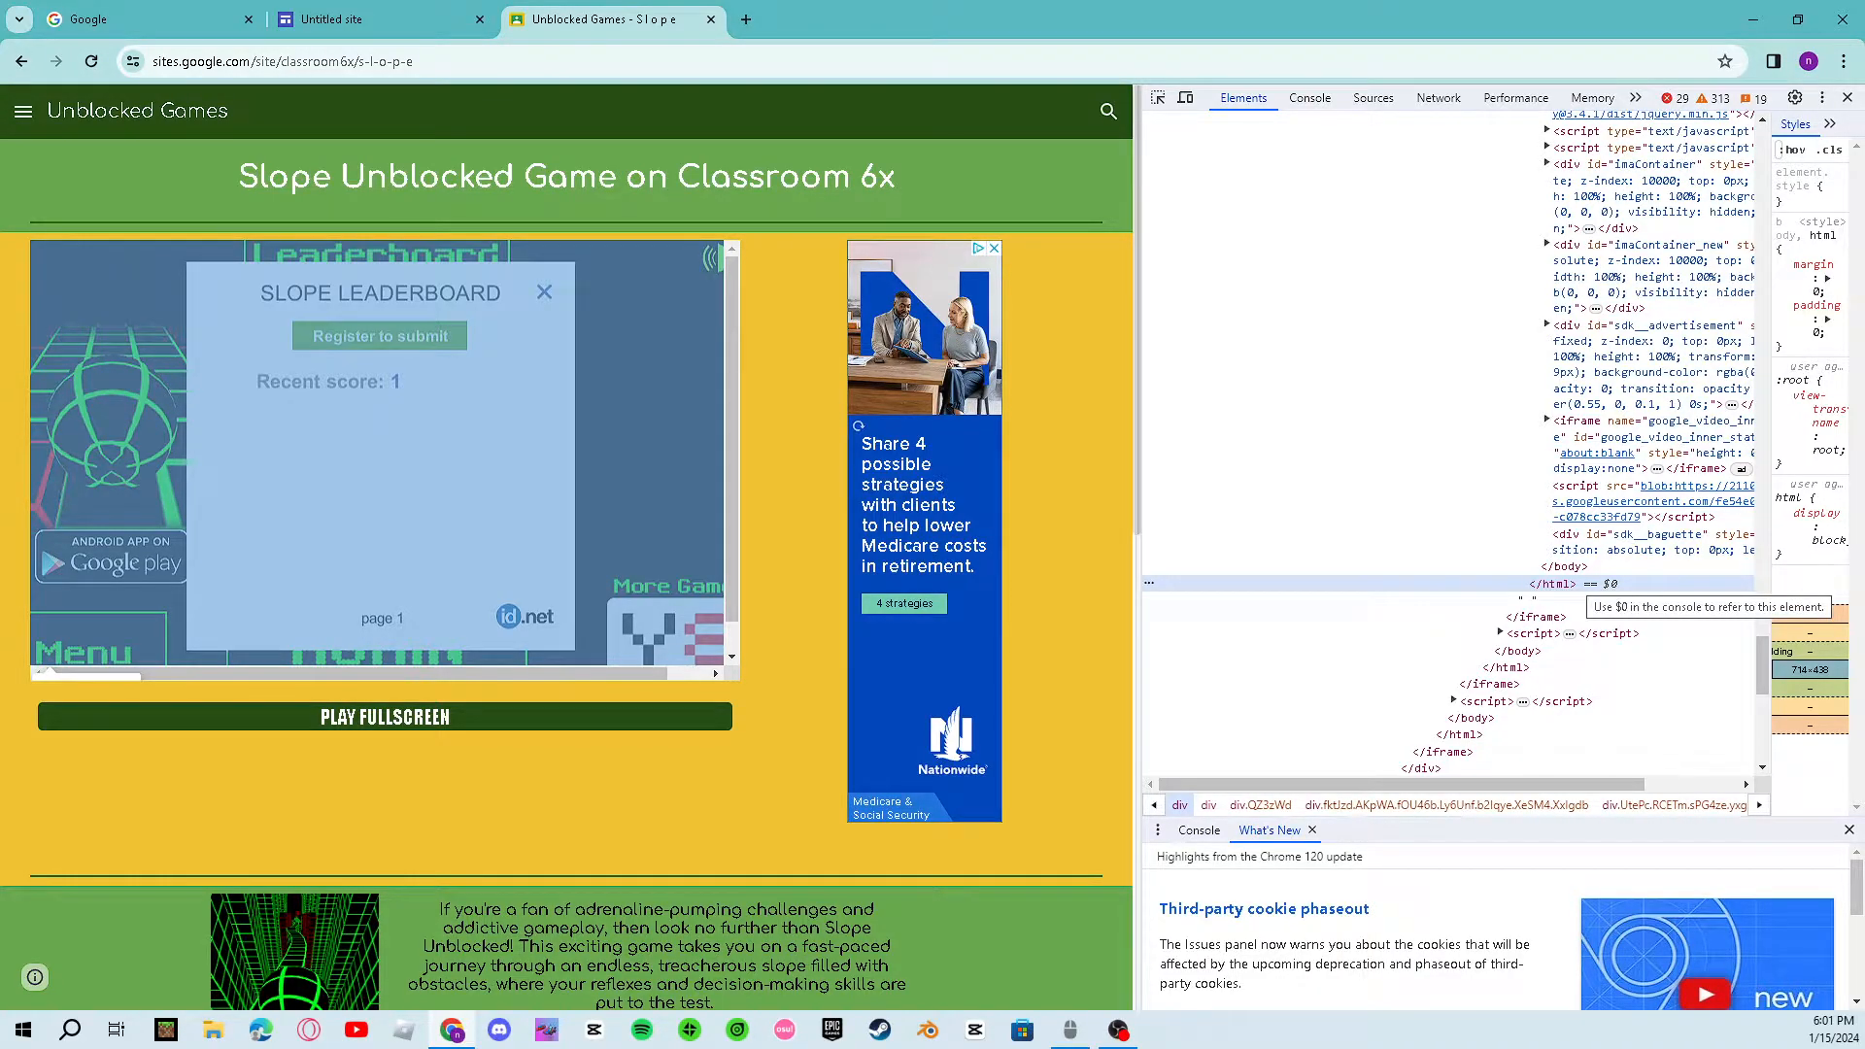
right_click(1578, 583)
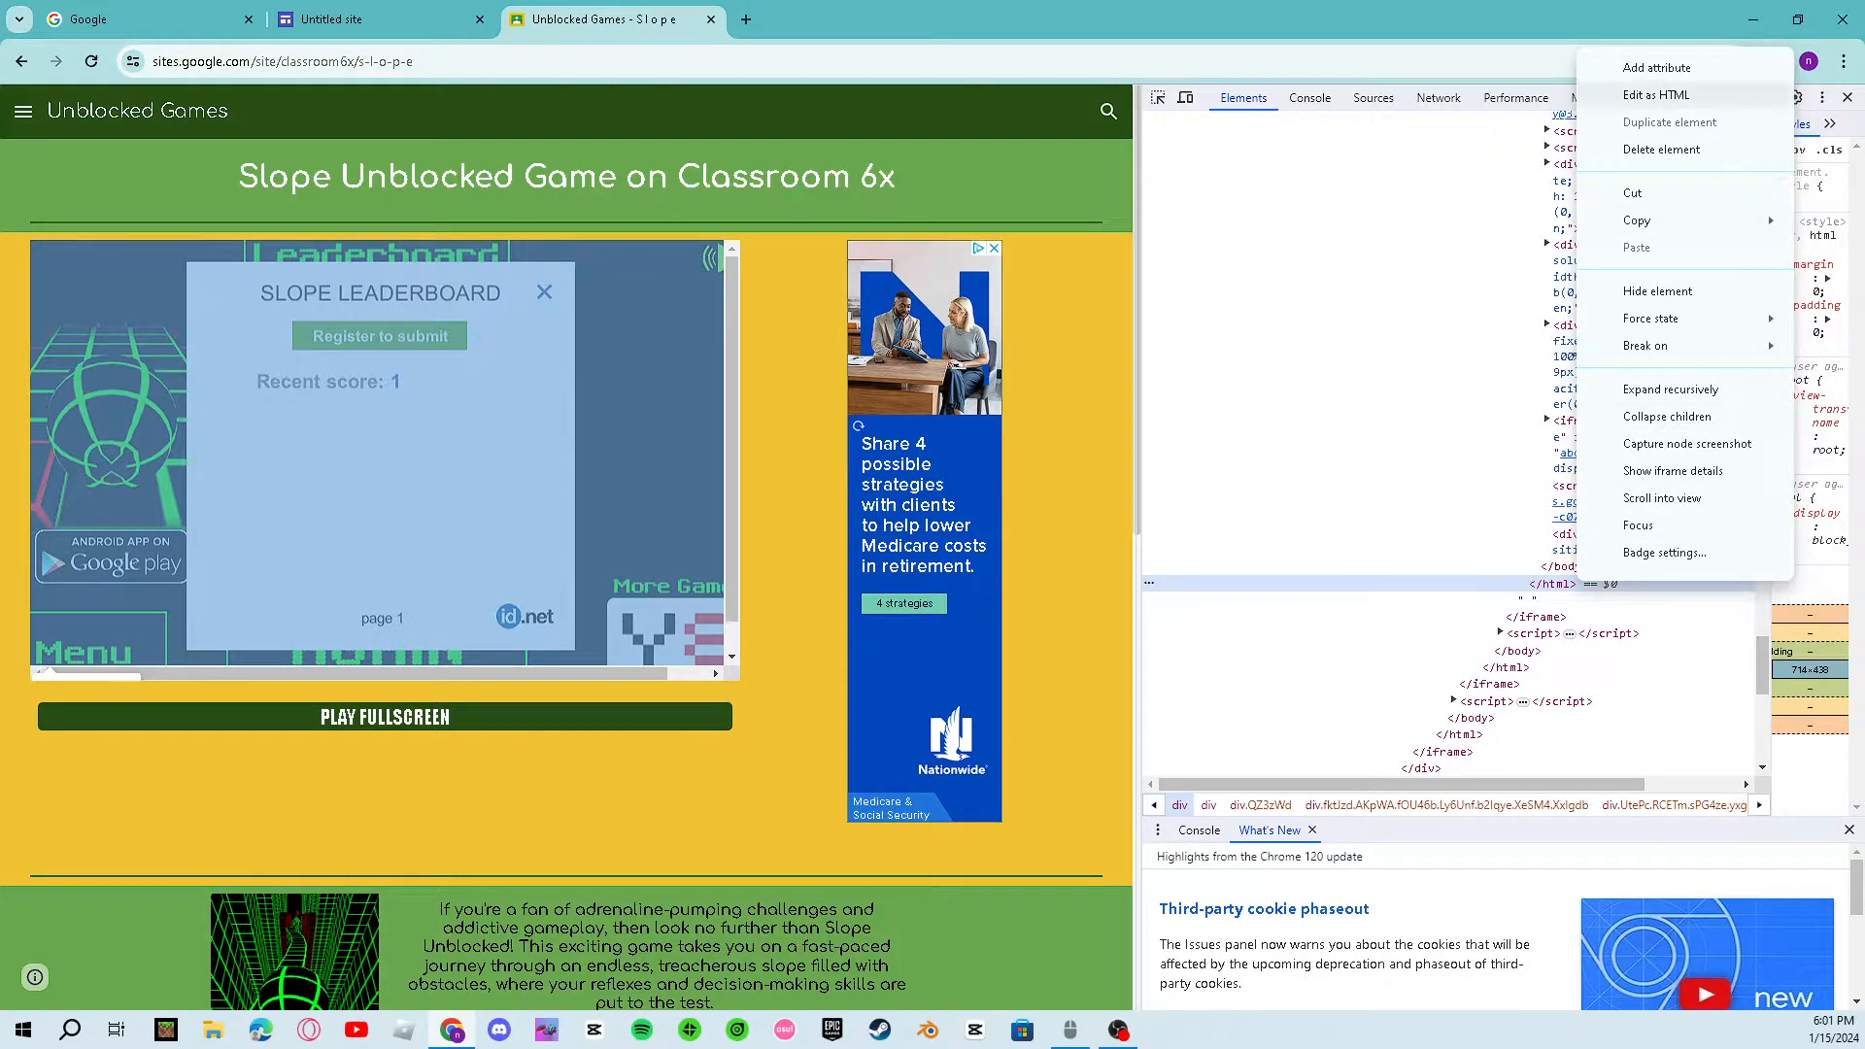
left_click(1657, 94)
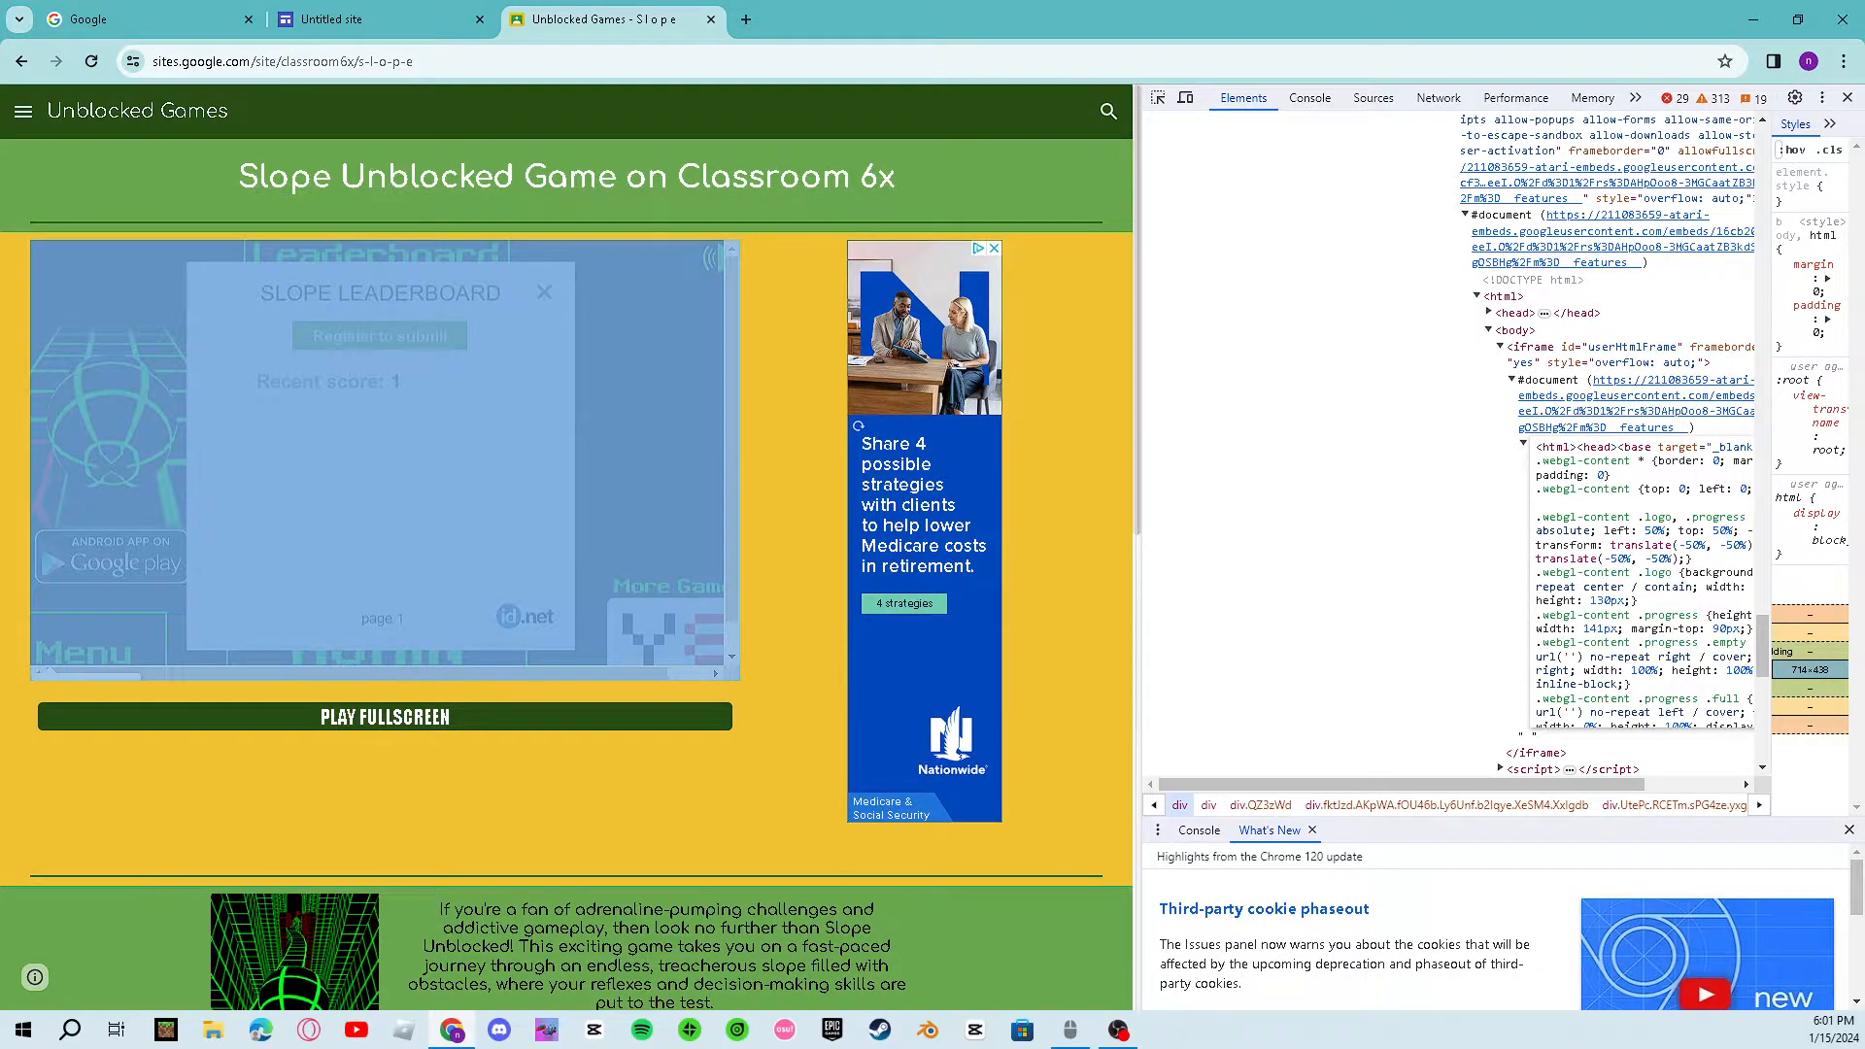
key("ctrl+a")
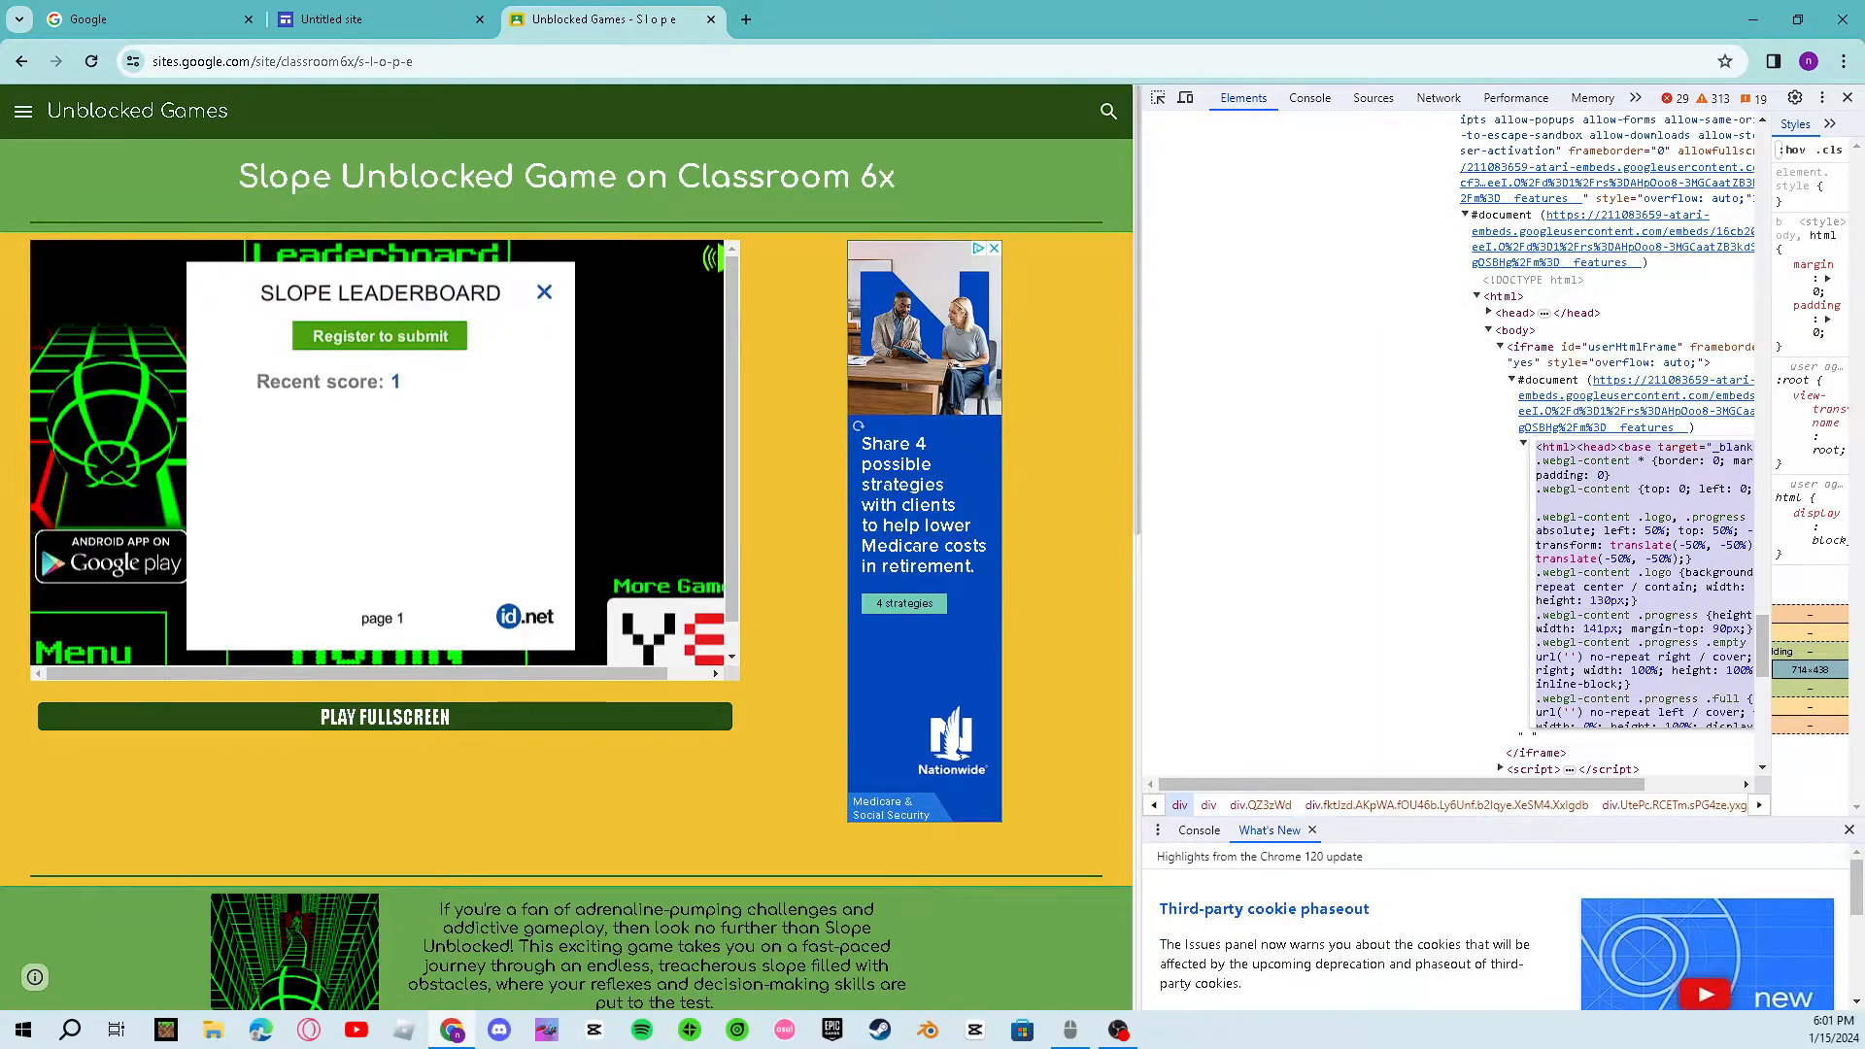
Step: Paste the copied game code into the Slope.IO page's embed code dialog and insert the embed
left_click(379, 20)
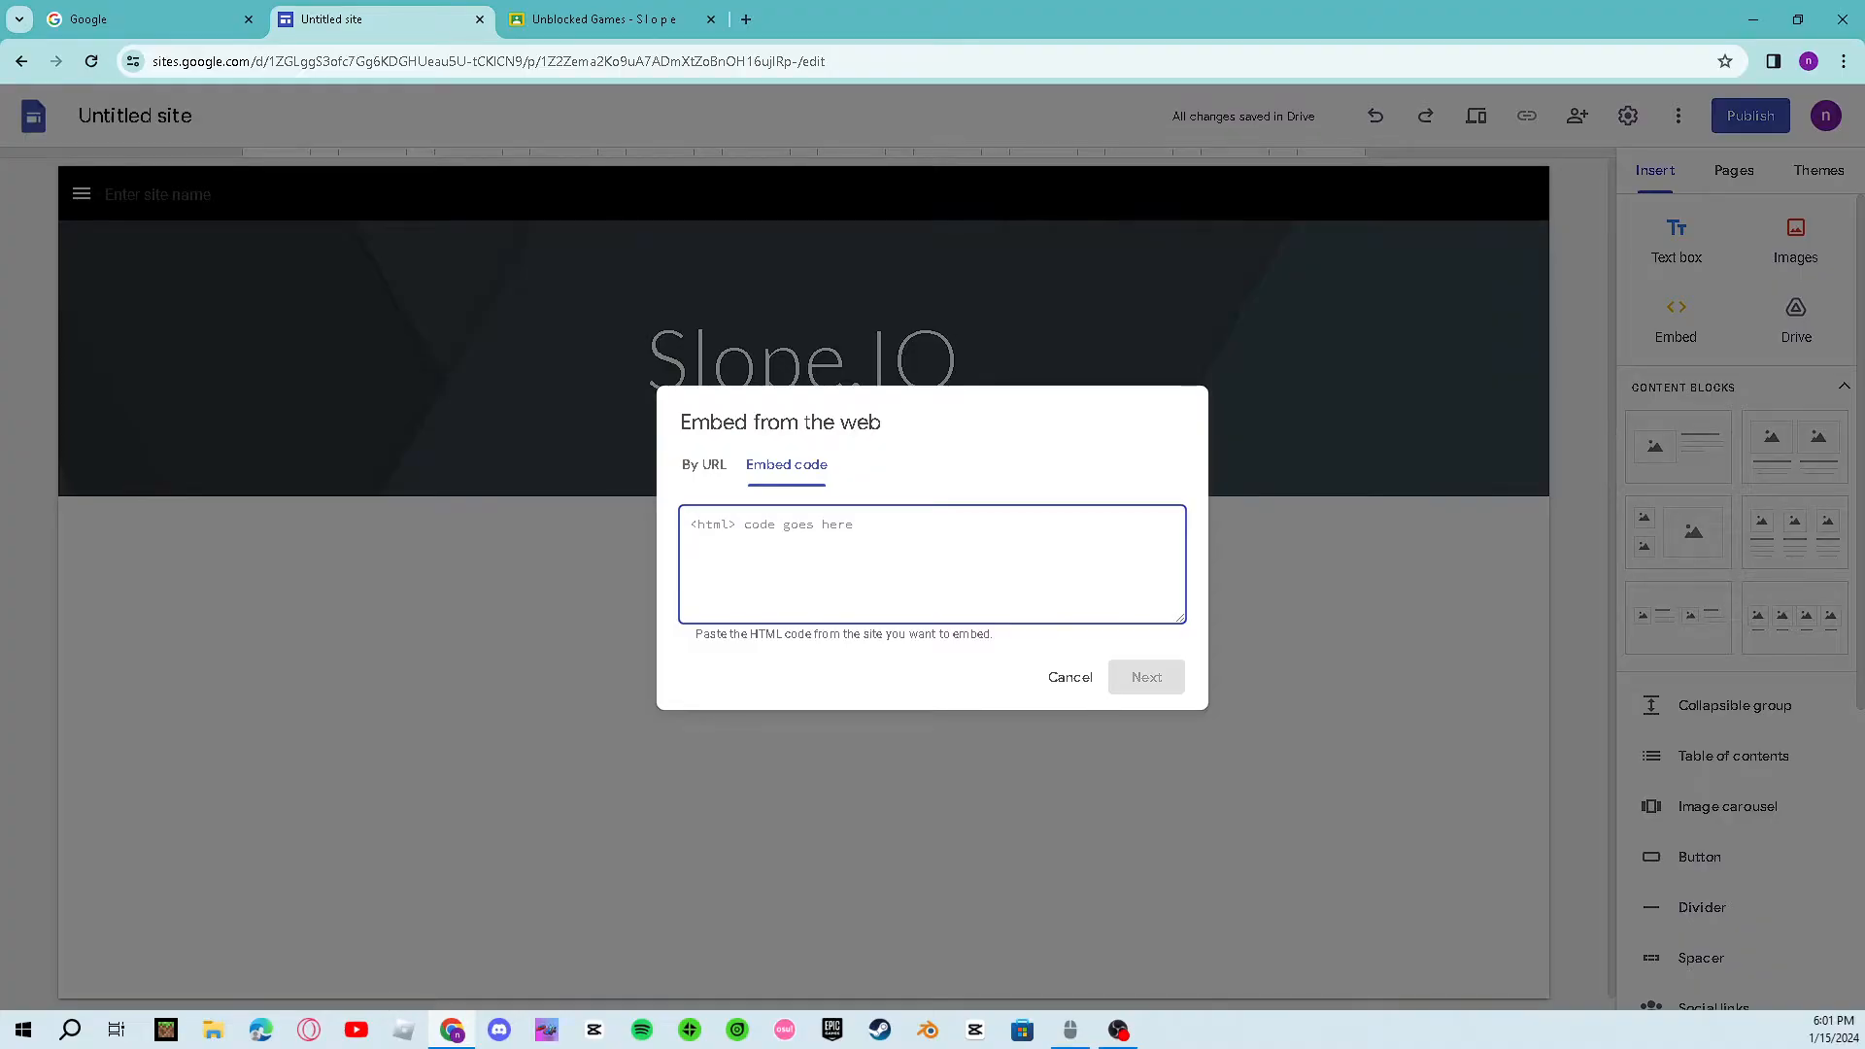
key("ctrl+v")
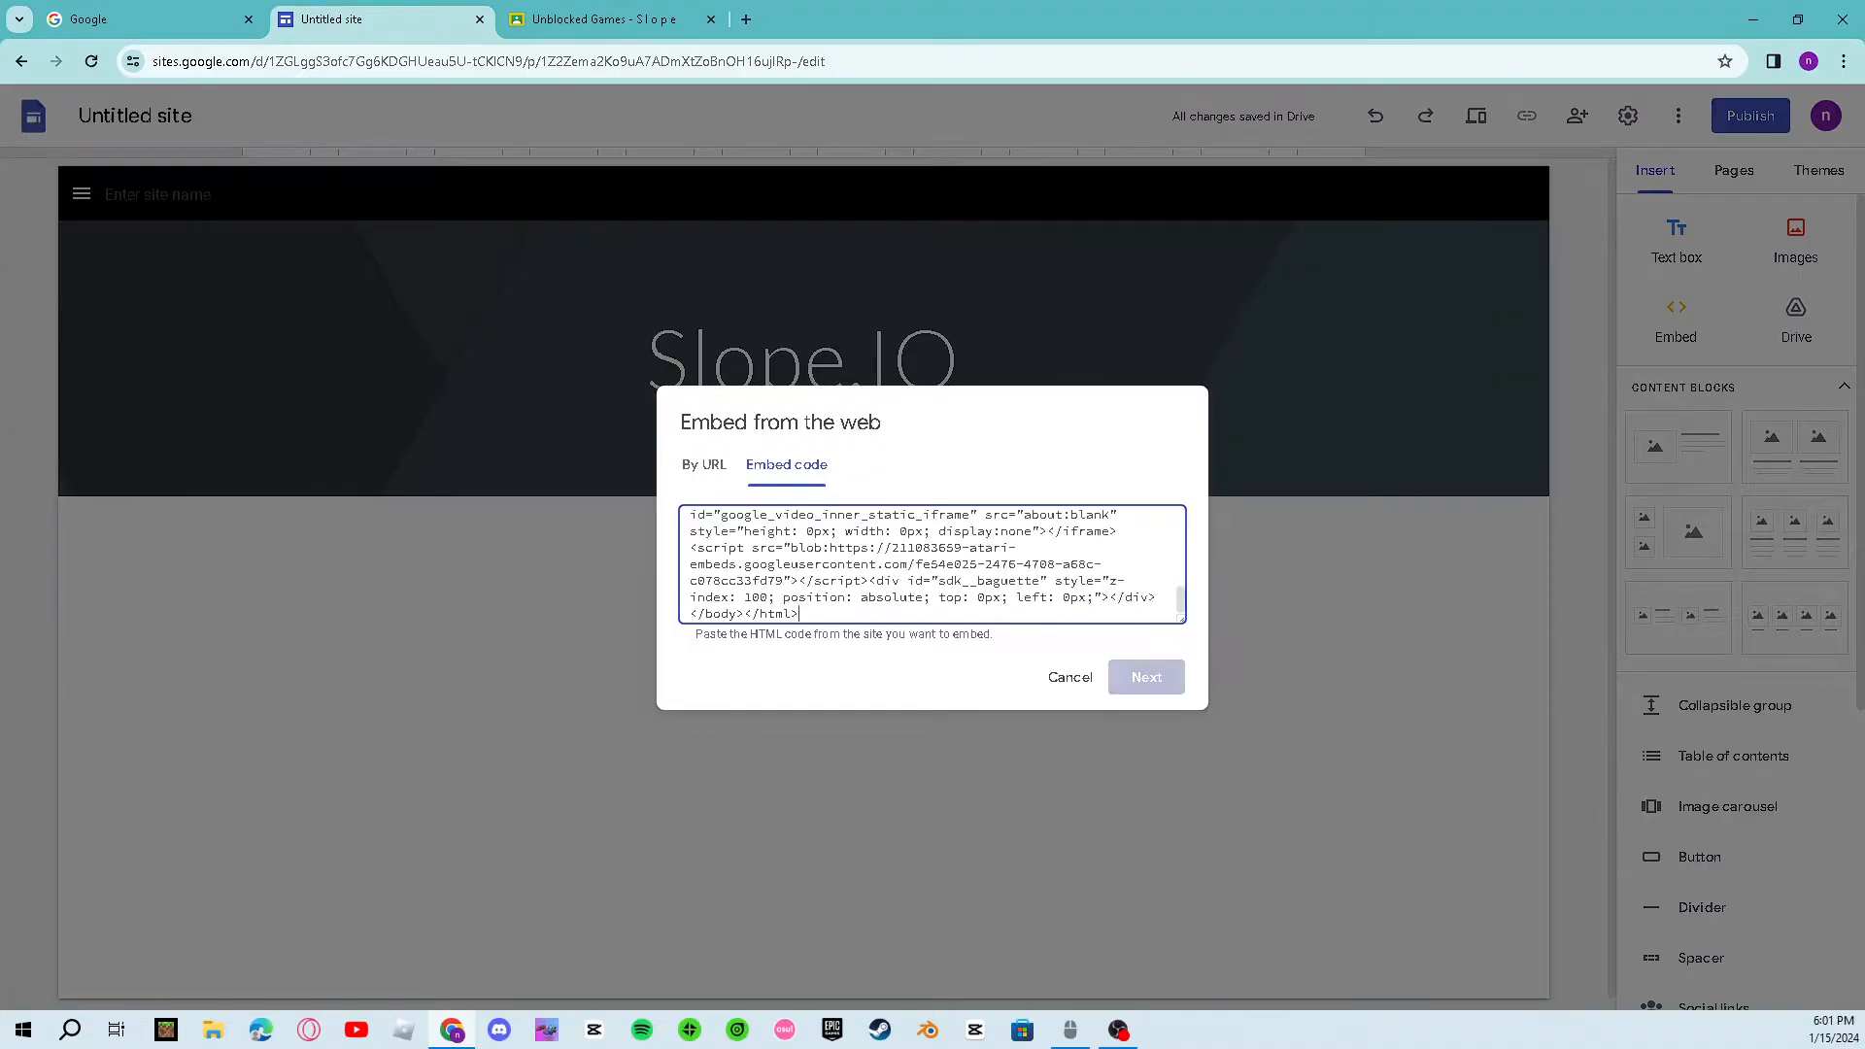
left_click(1147, 678)
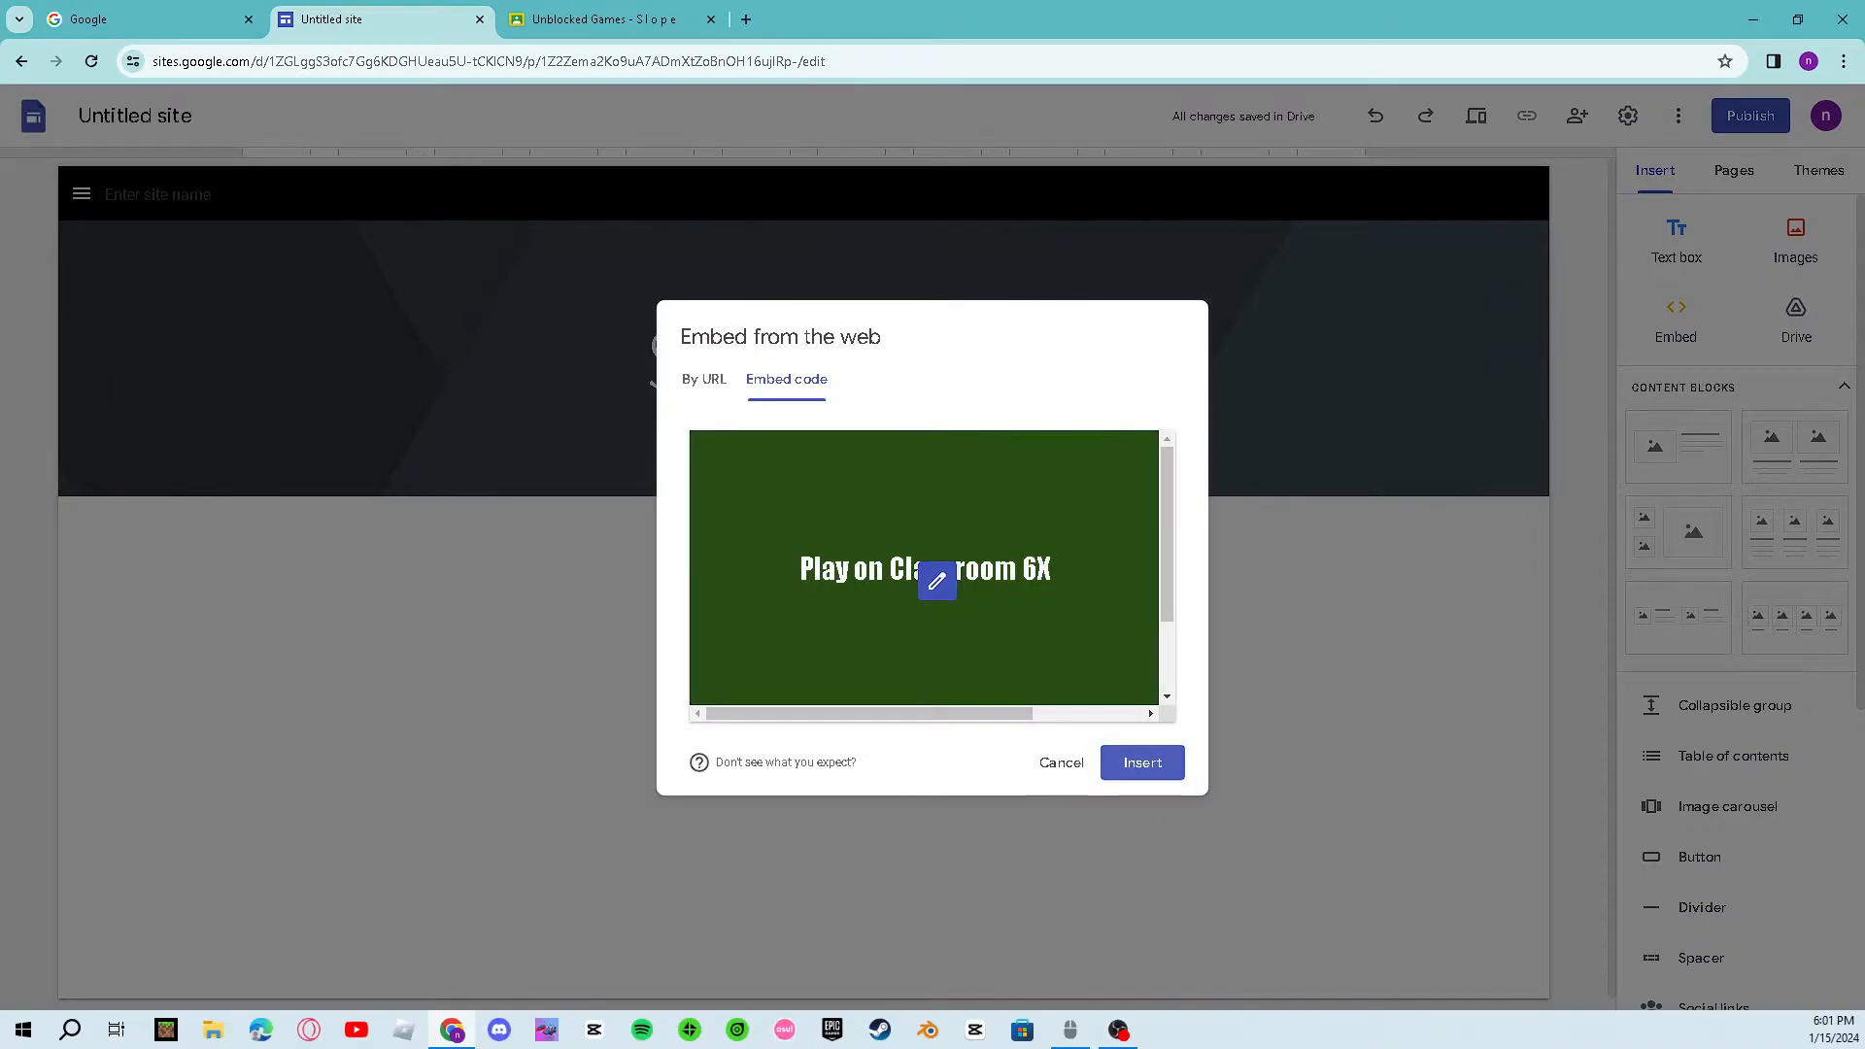
left_click(1143, 763)
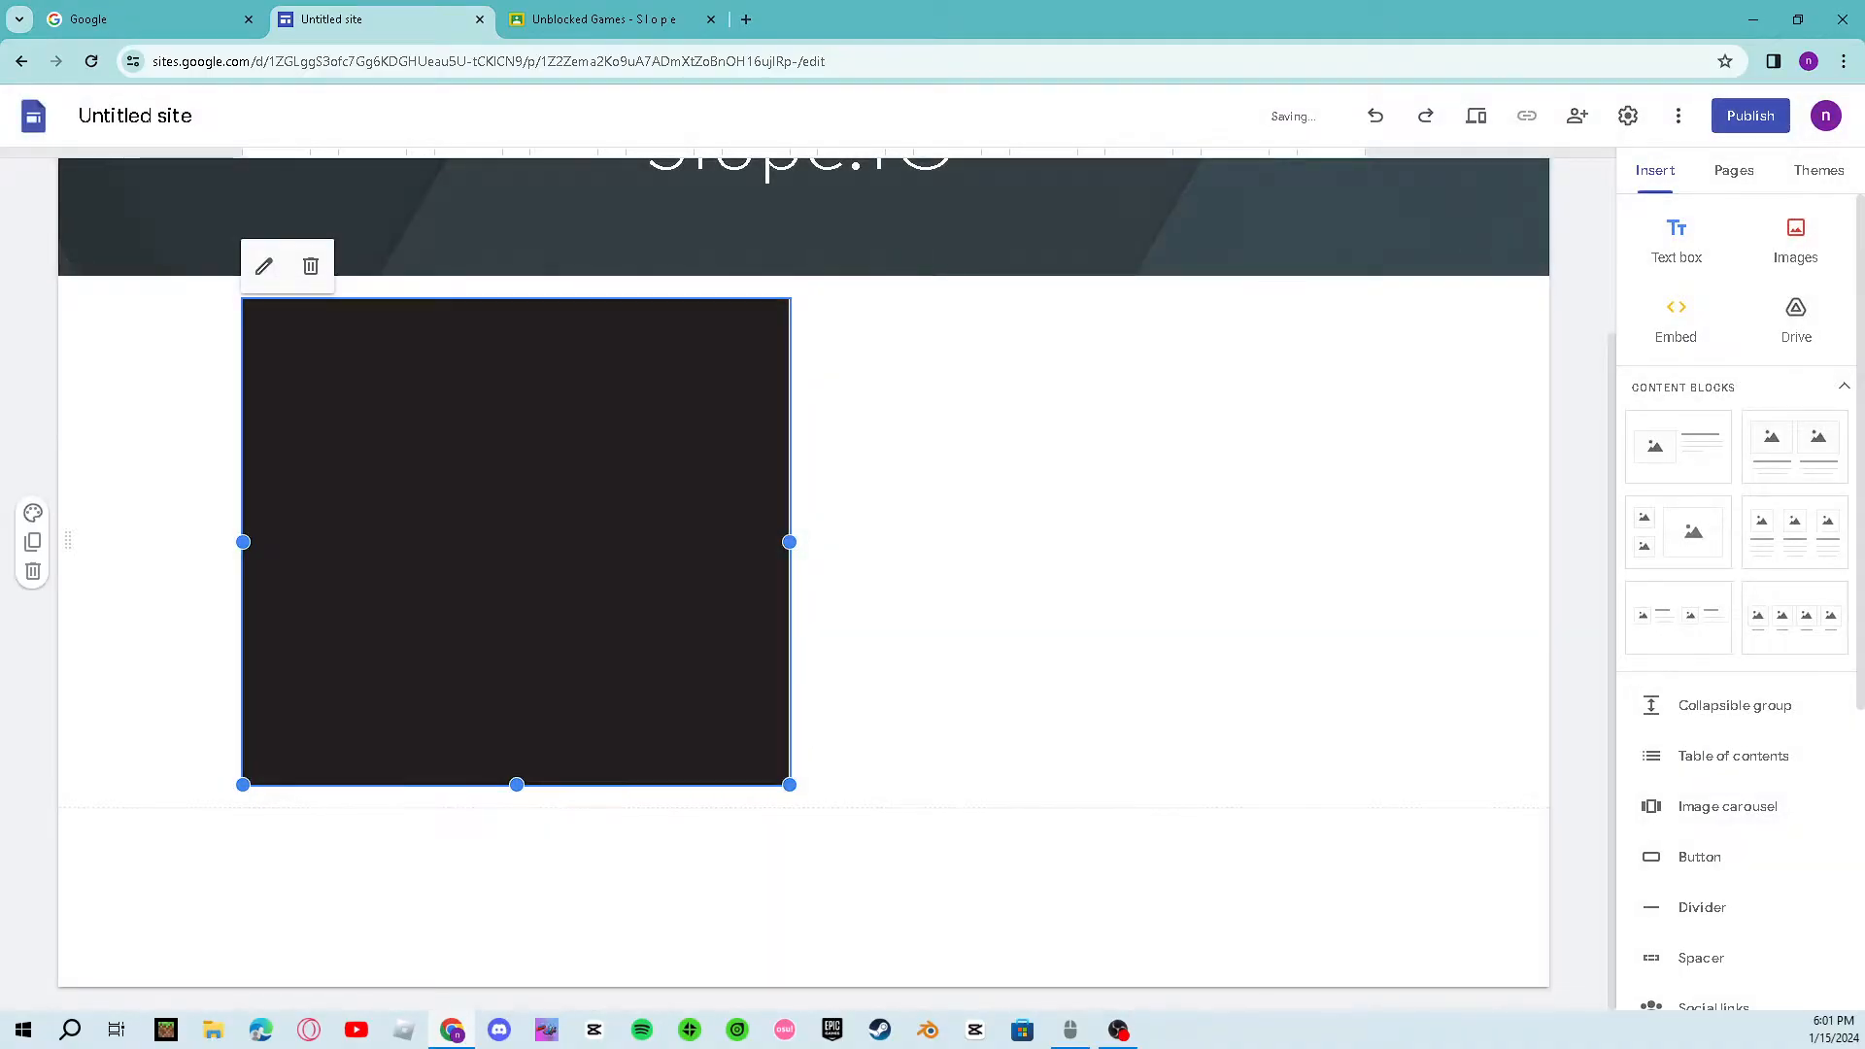
Step: Enlarge the embedded game to fill the page's content width and slightly reduce its height
left_click_drag(789, 784, 1411, 954)
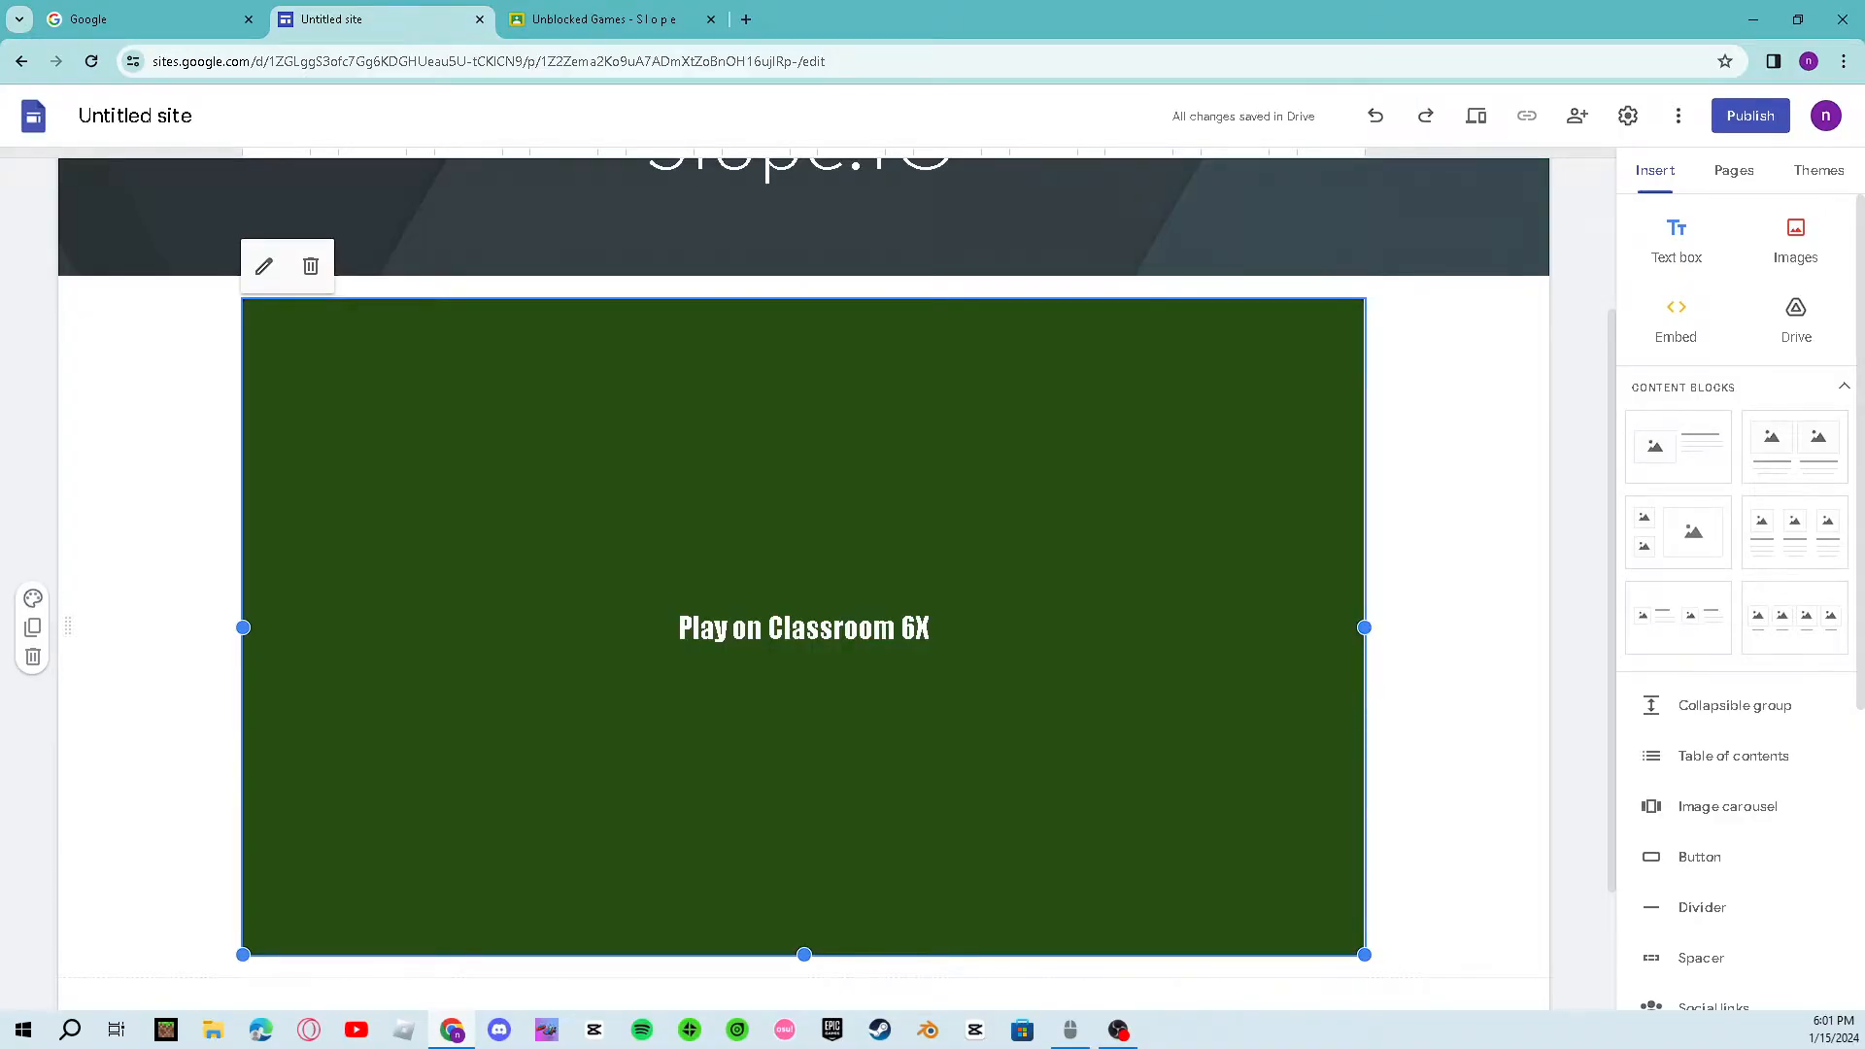
left_click_drag(804, 955, 805, 925)
left_click(604, 19)
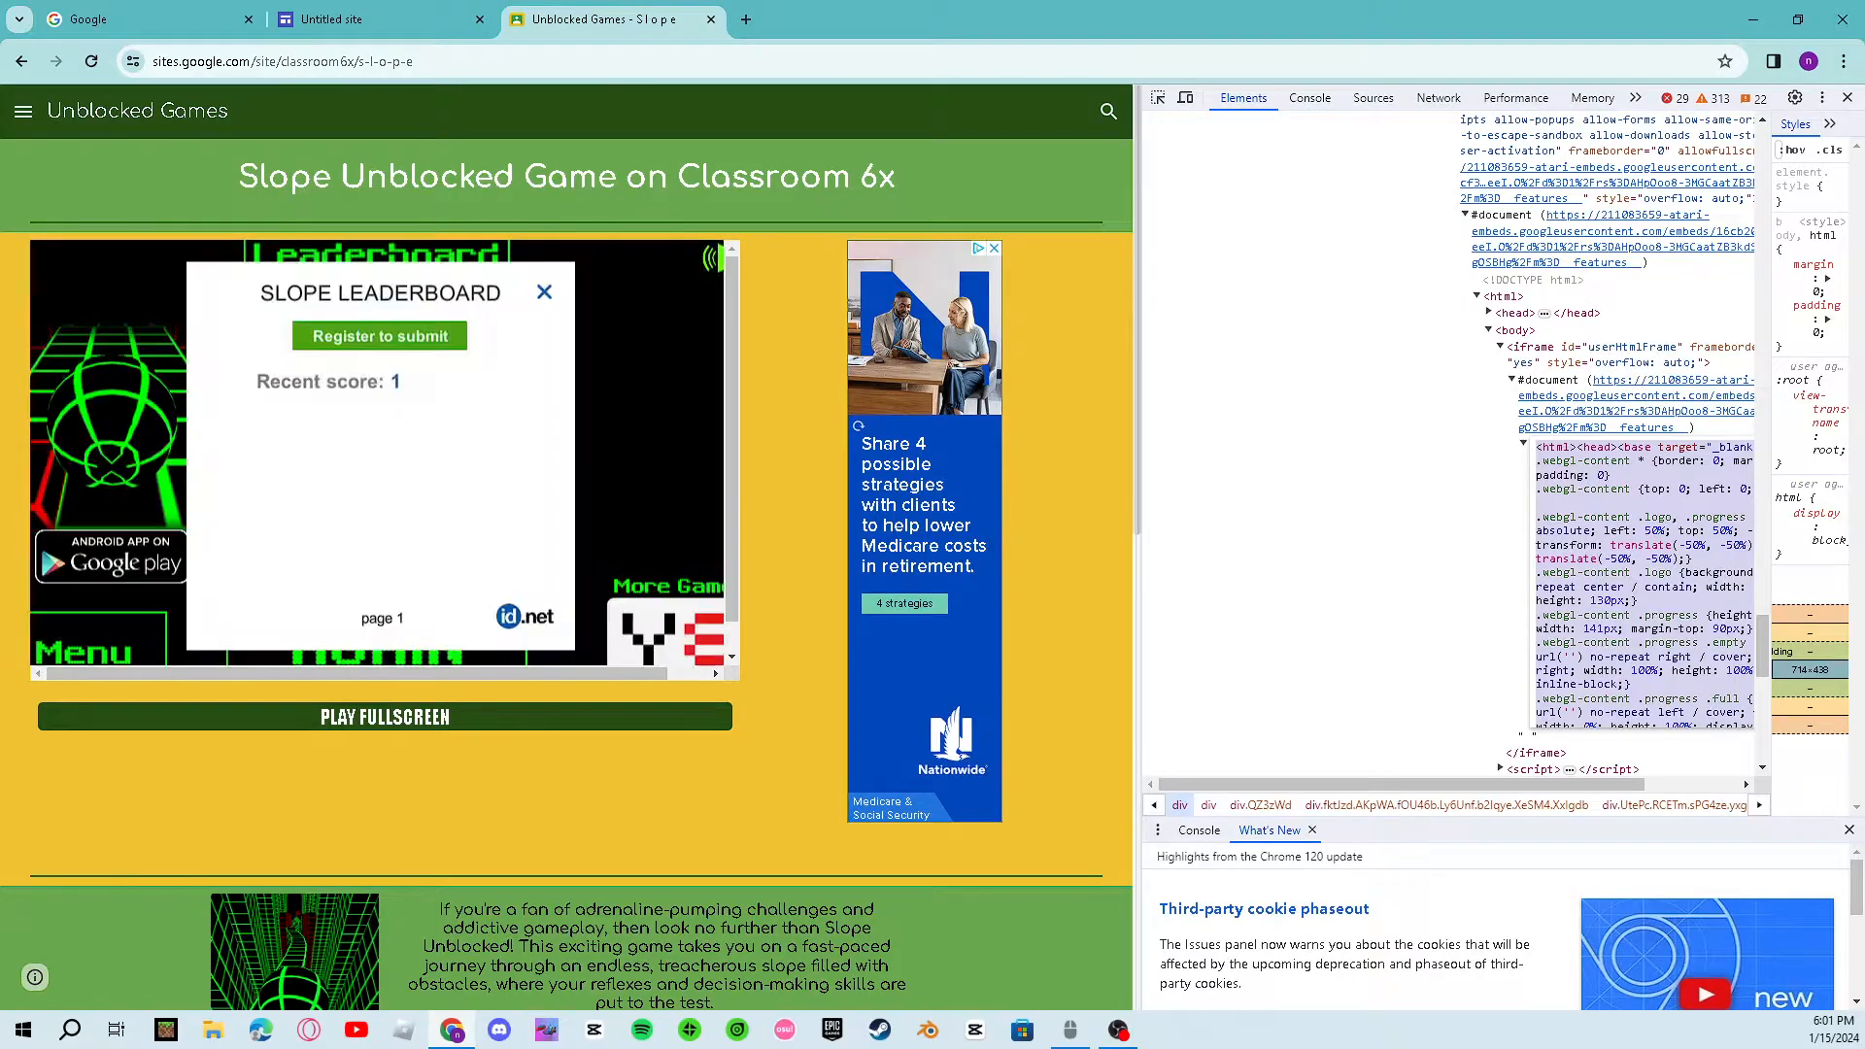
left_click(379, 19)
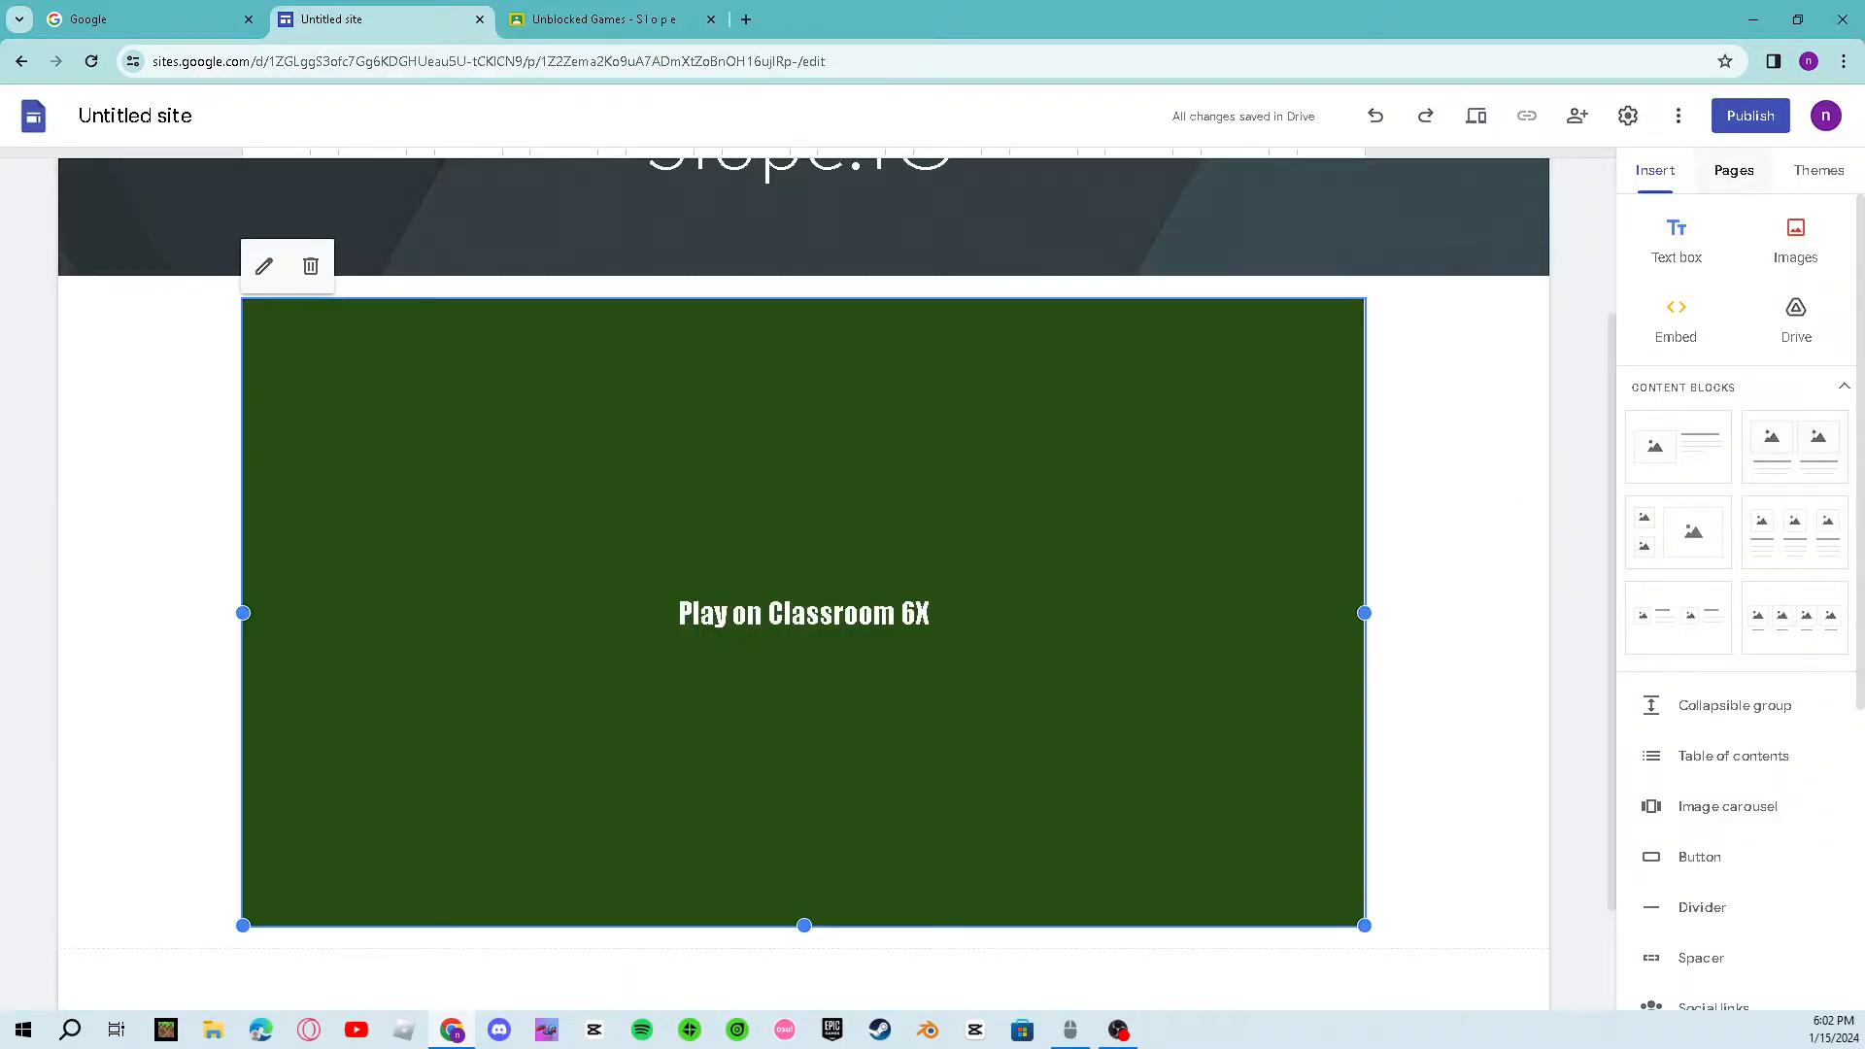
Step: Publish the site to the web with the address test-site8976
left_click(1749, 116)
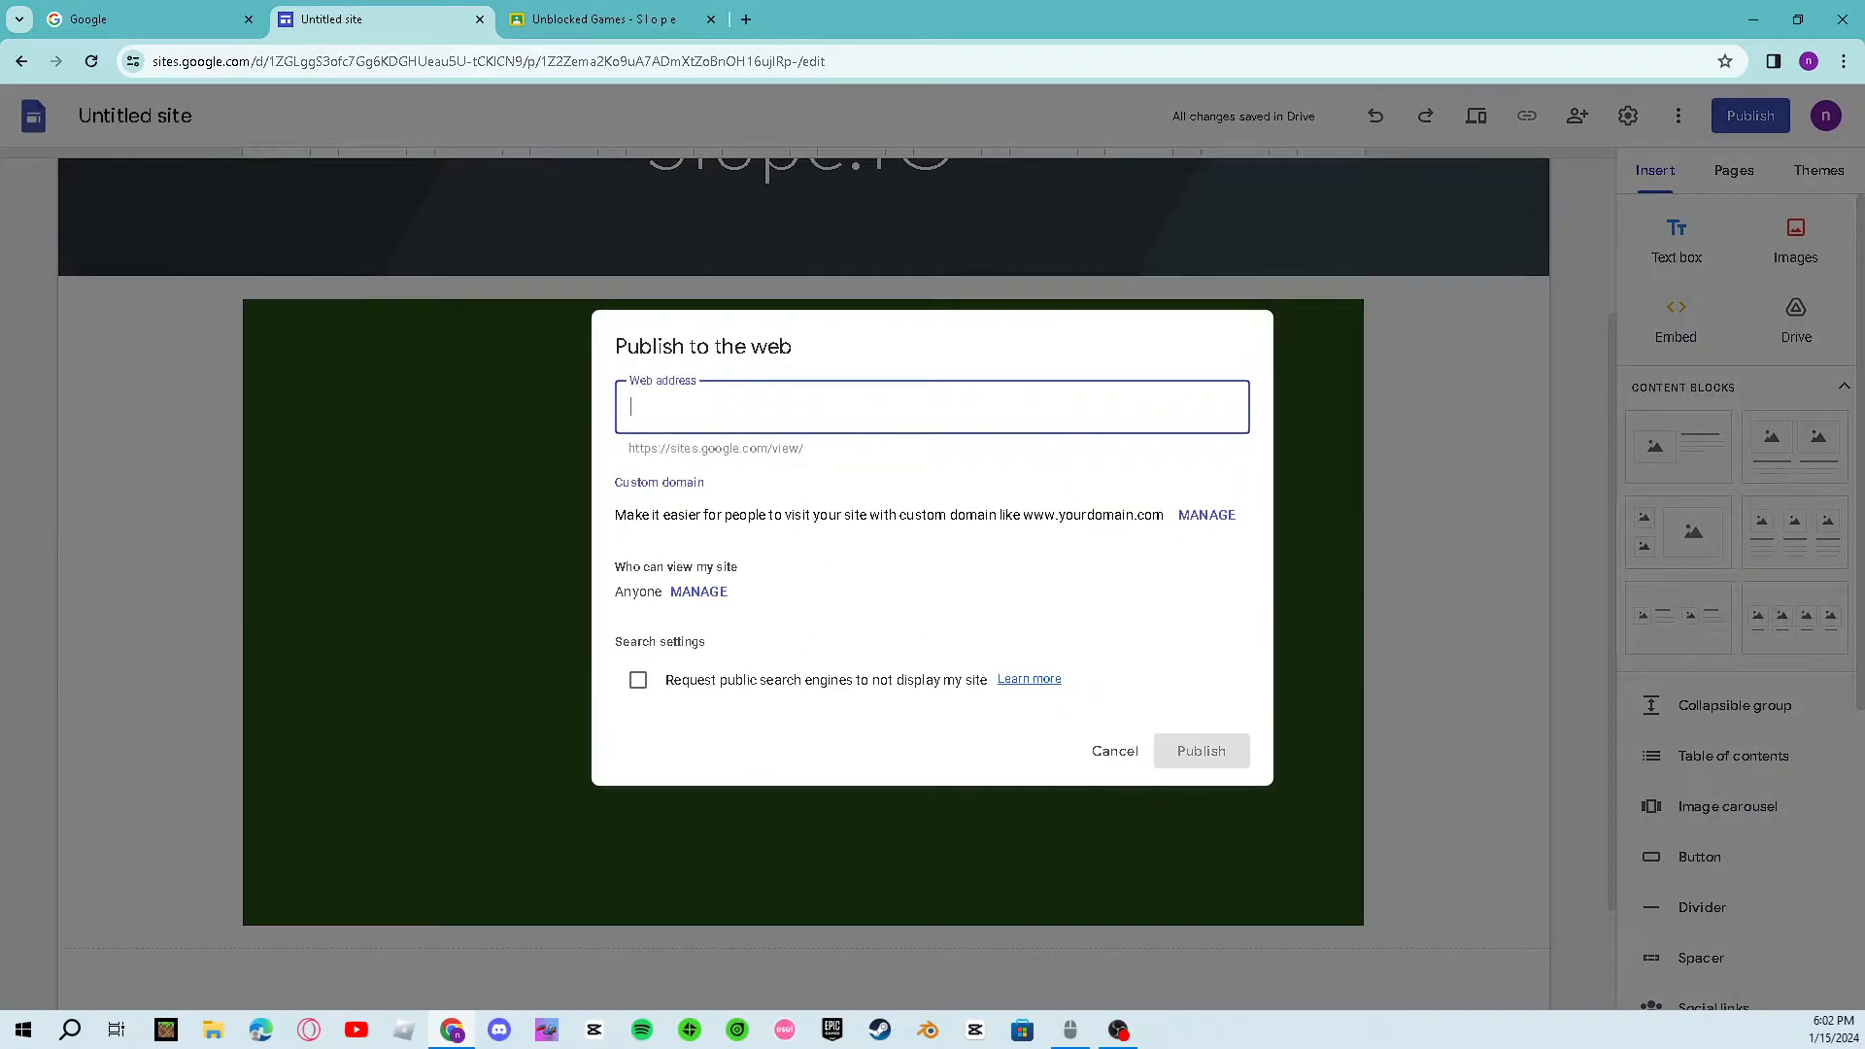
type("test-site8976")
triple_click(660, 483)
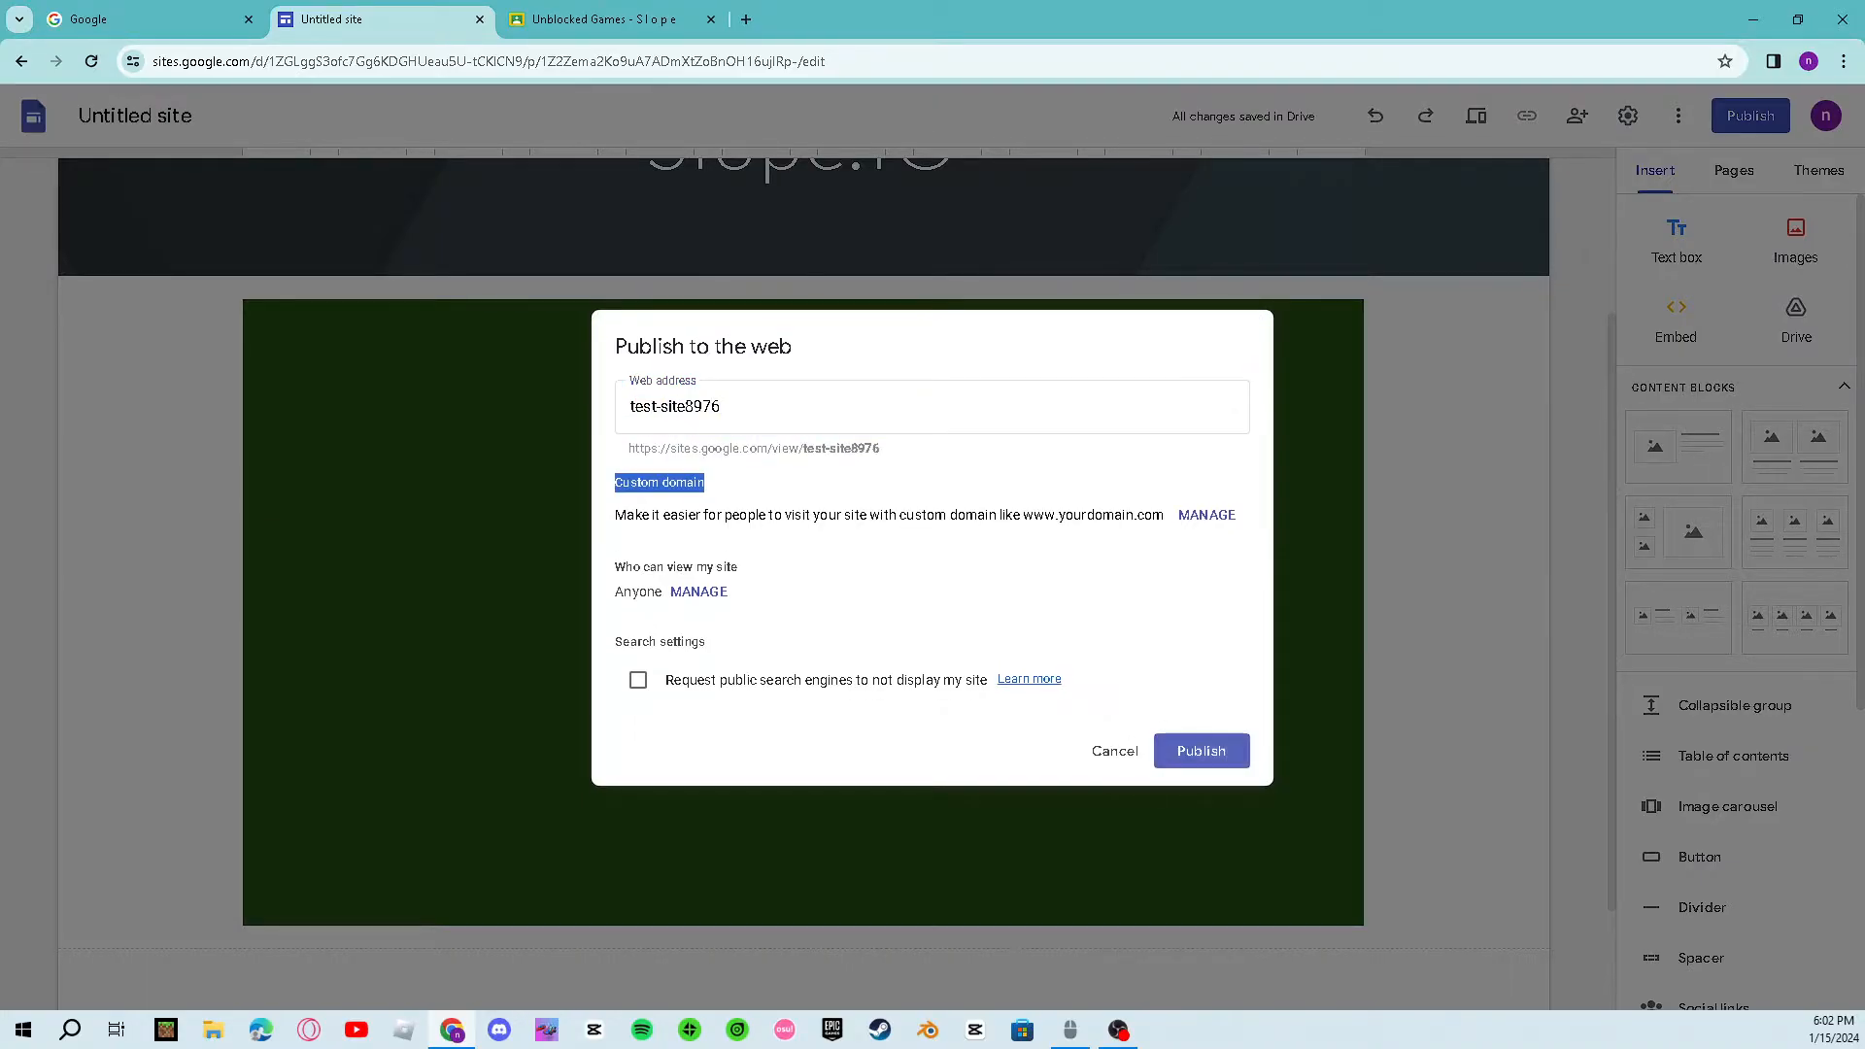
left_click(1201, 750)
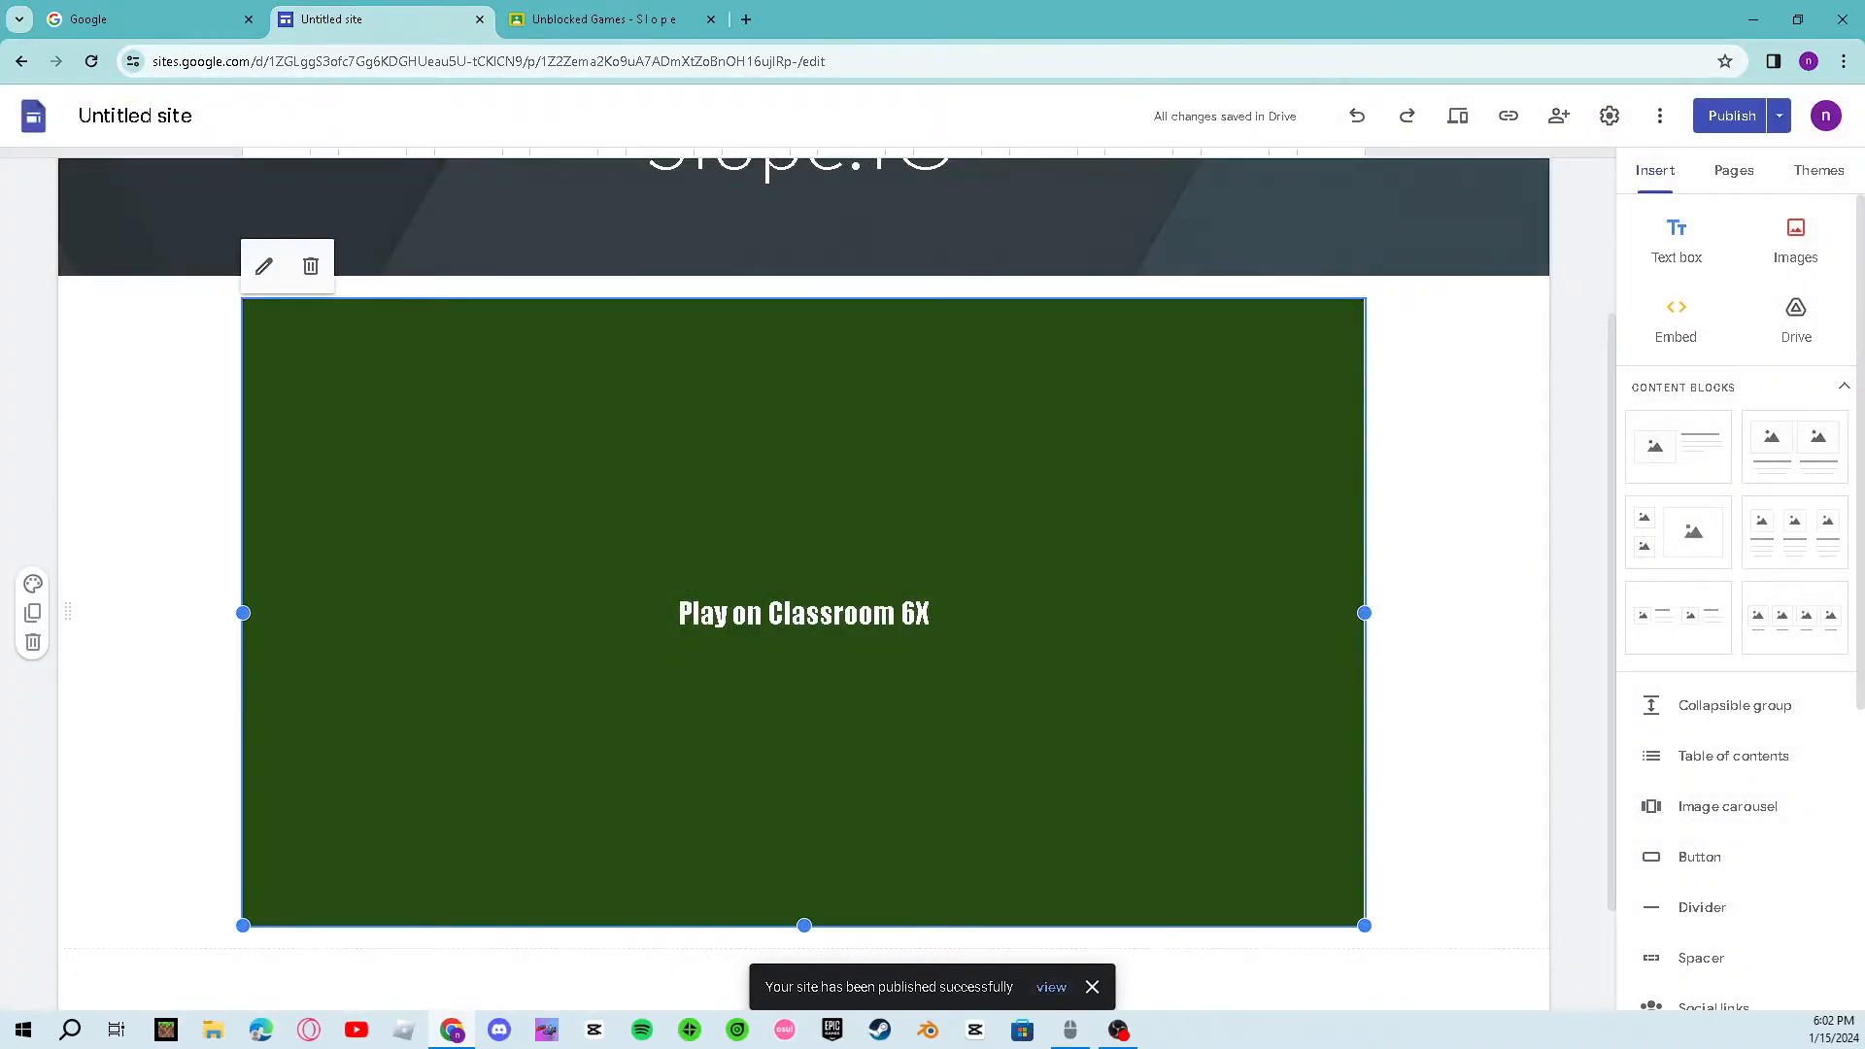
left_click(264, 266)
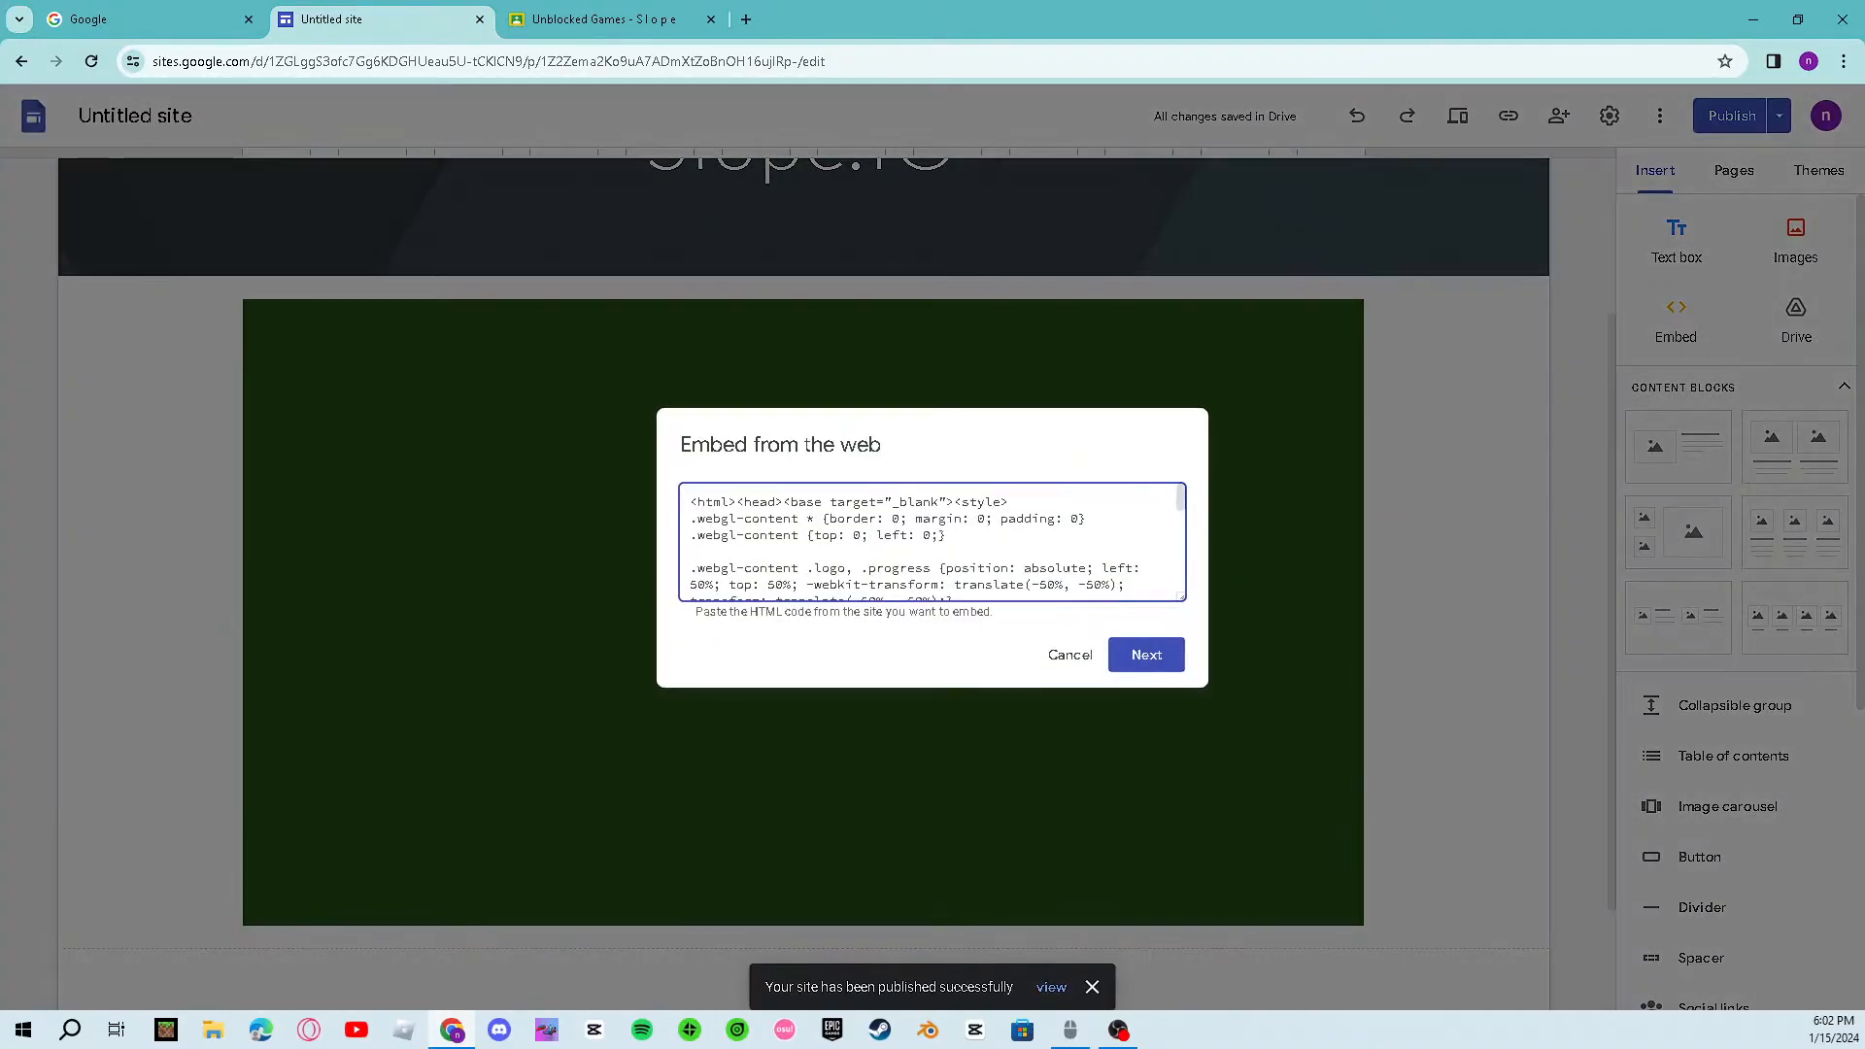
left_click(1069, 1029)
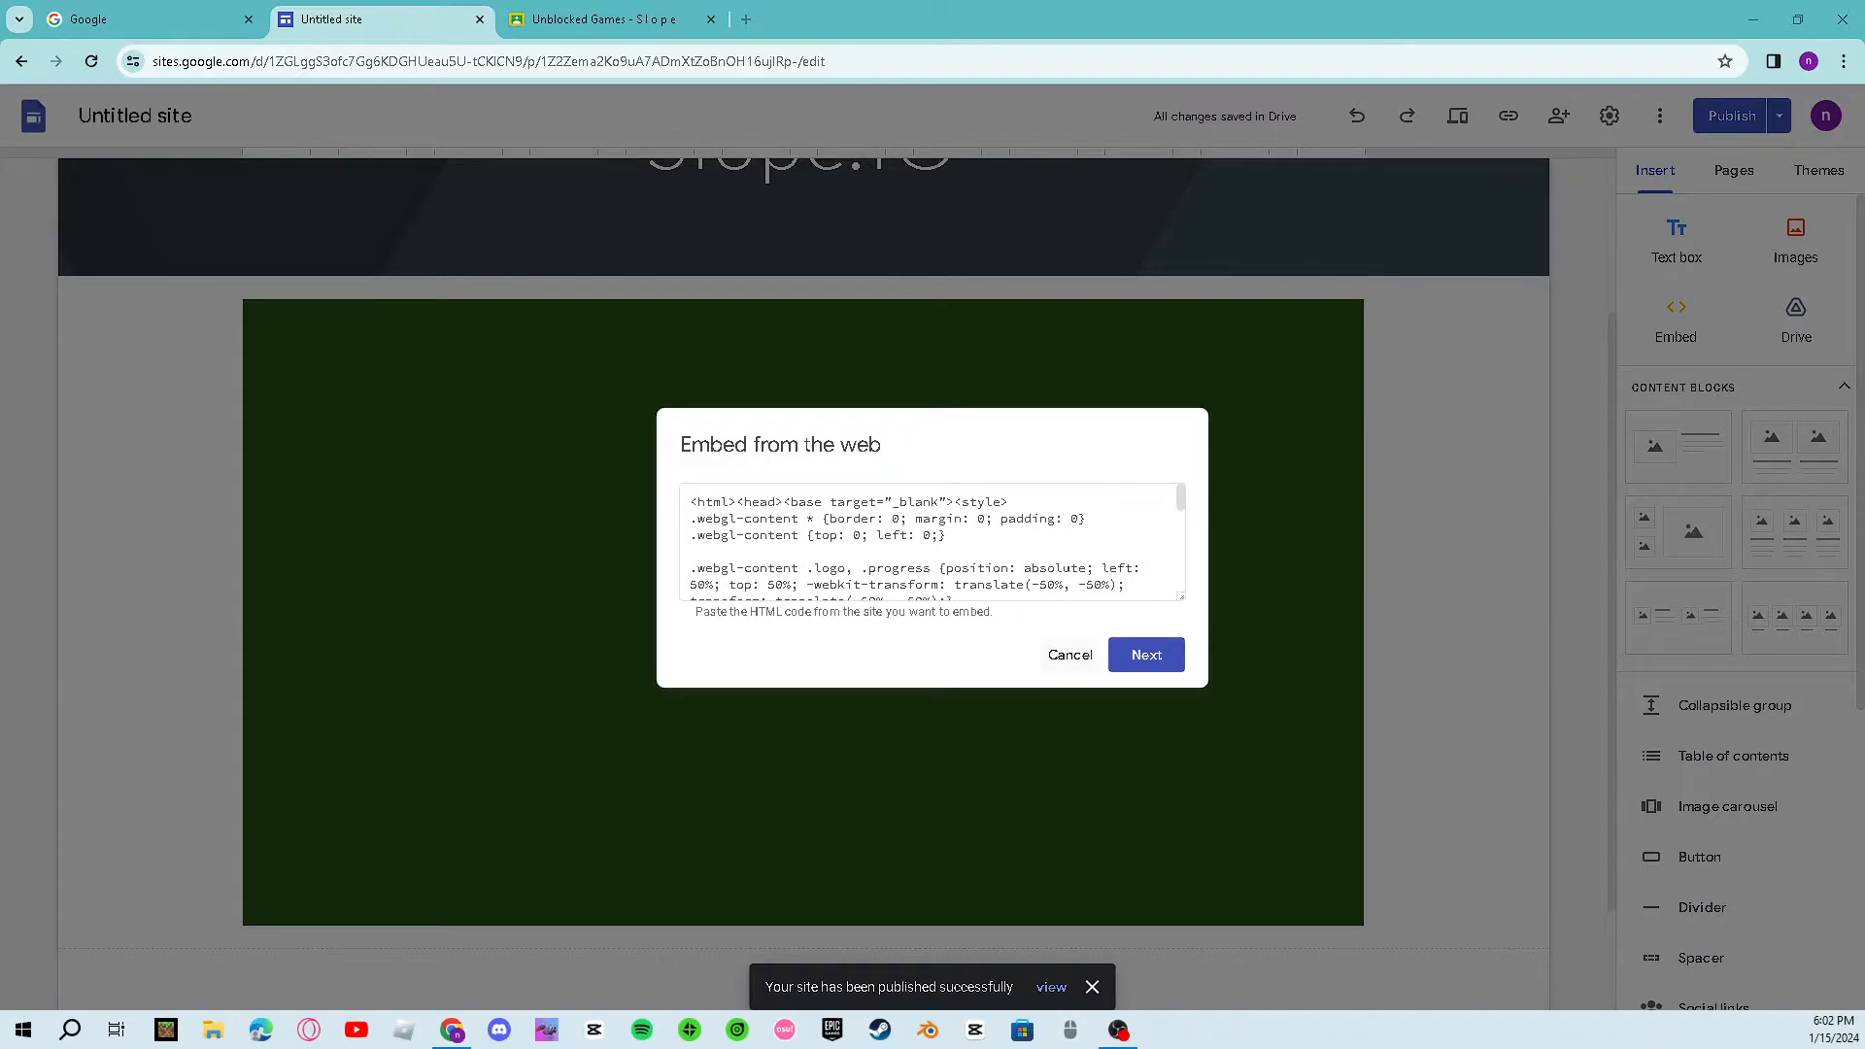
left_click(1071, 655)
Step: View the published site, test the embedded Slope game by playing it, and open the Home page
left_click(1051, 987)
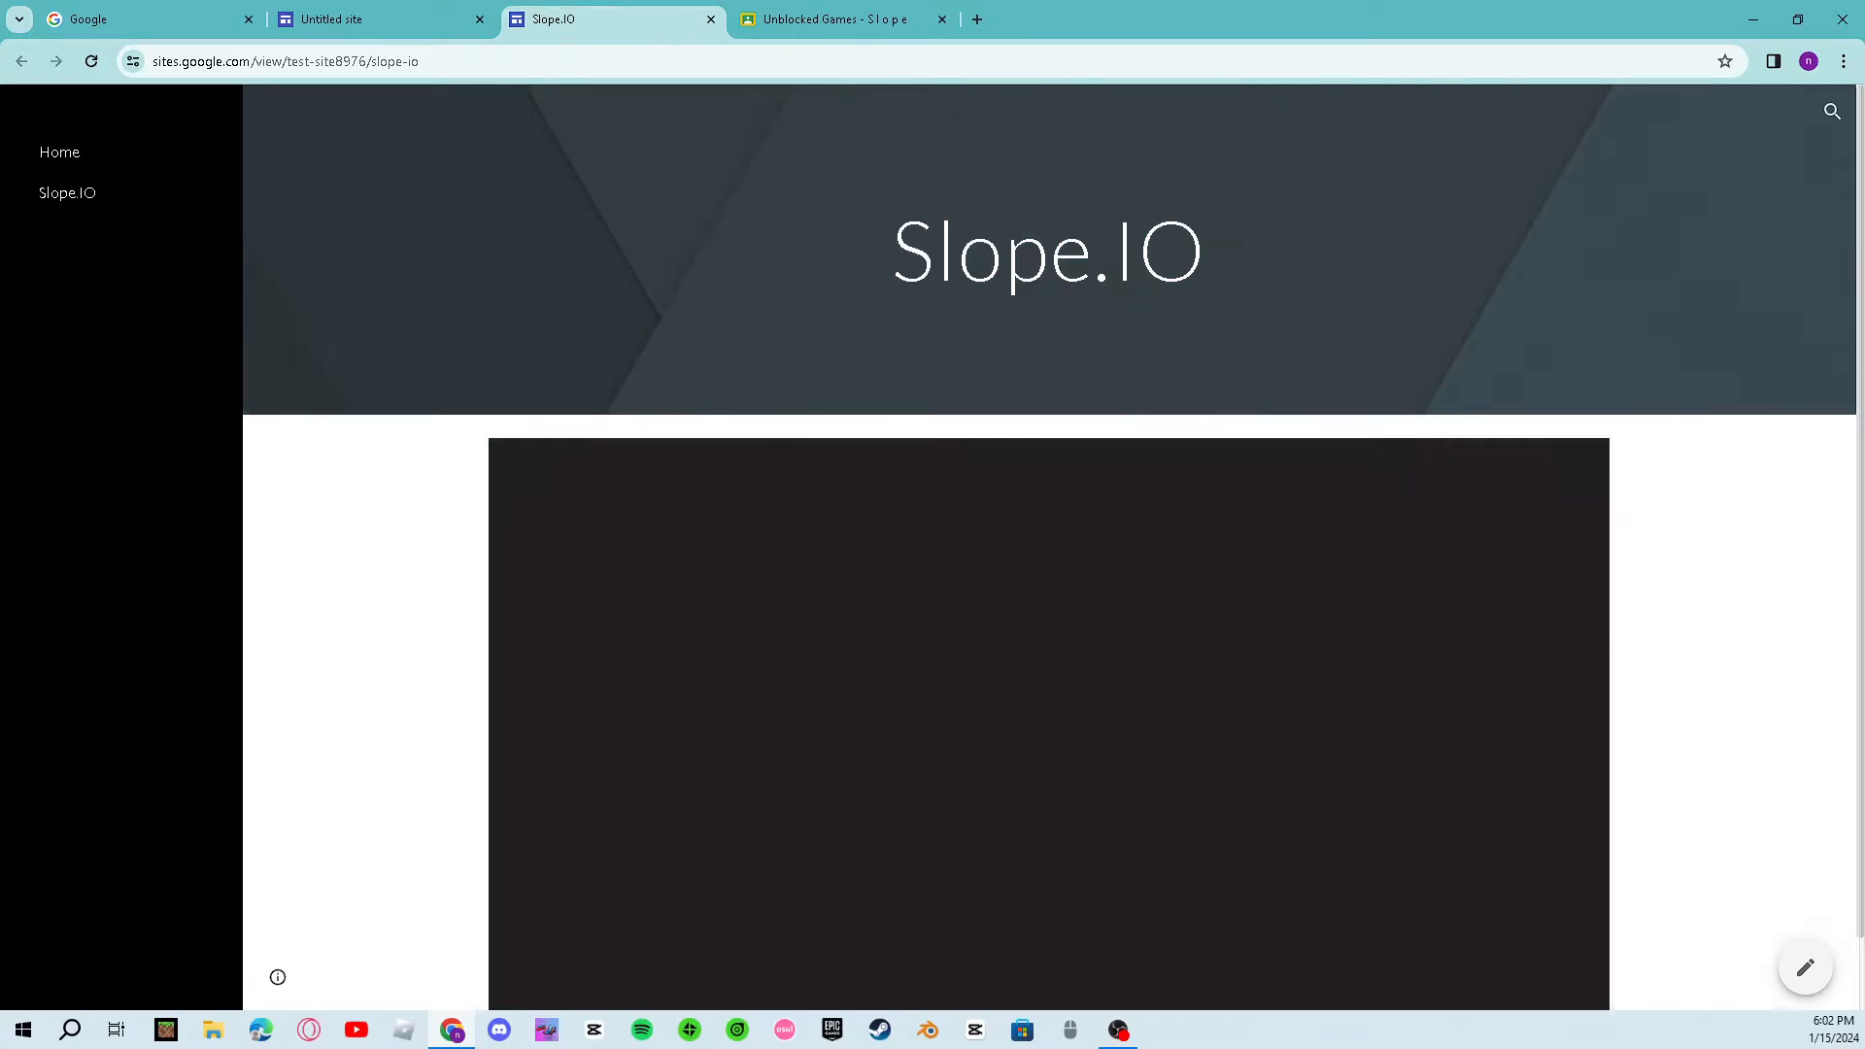
scroll(1050, 621, "down", 1)
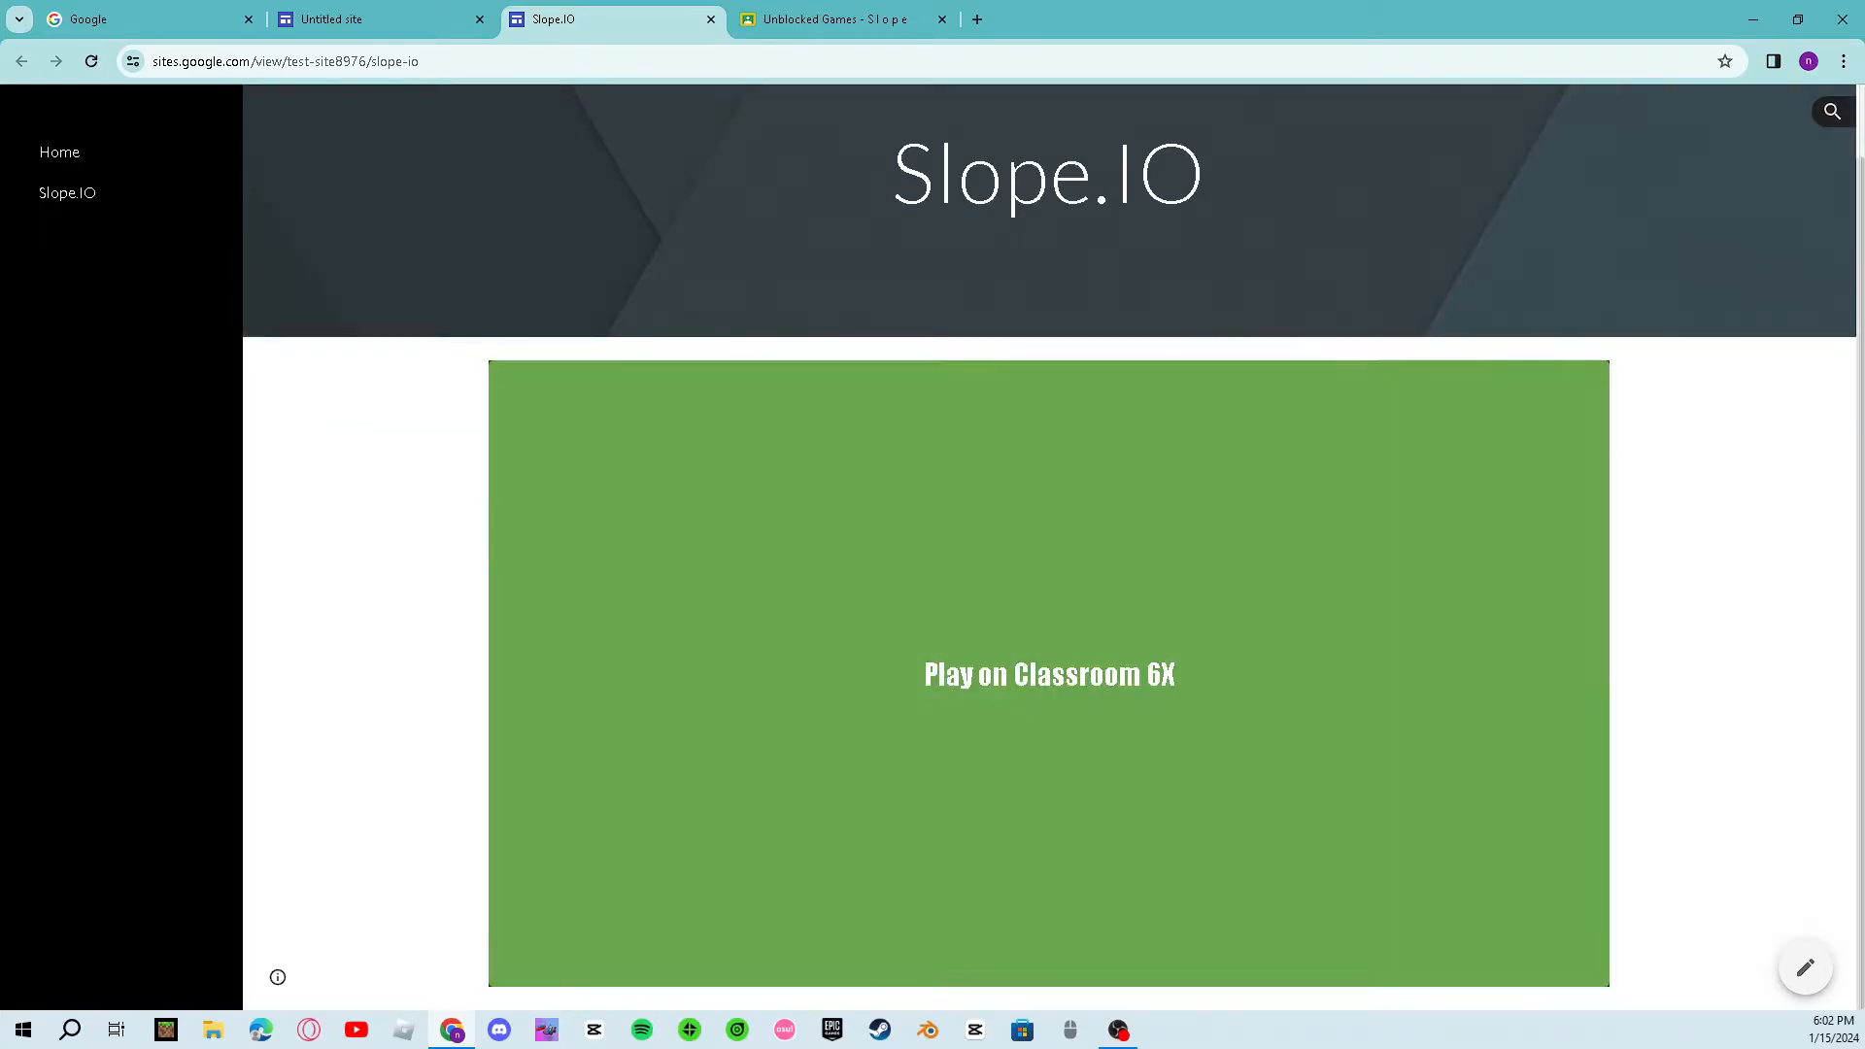
left_click(1049, 674)
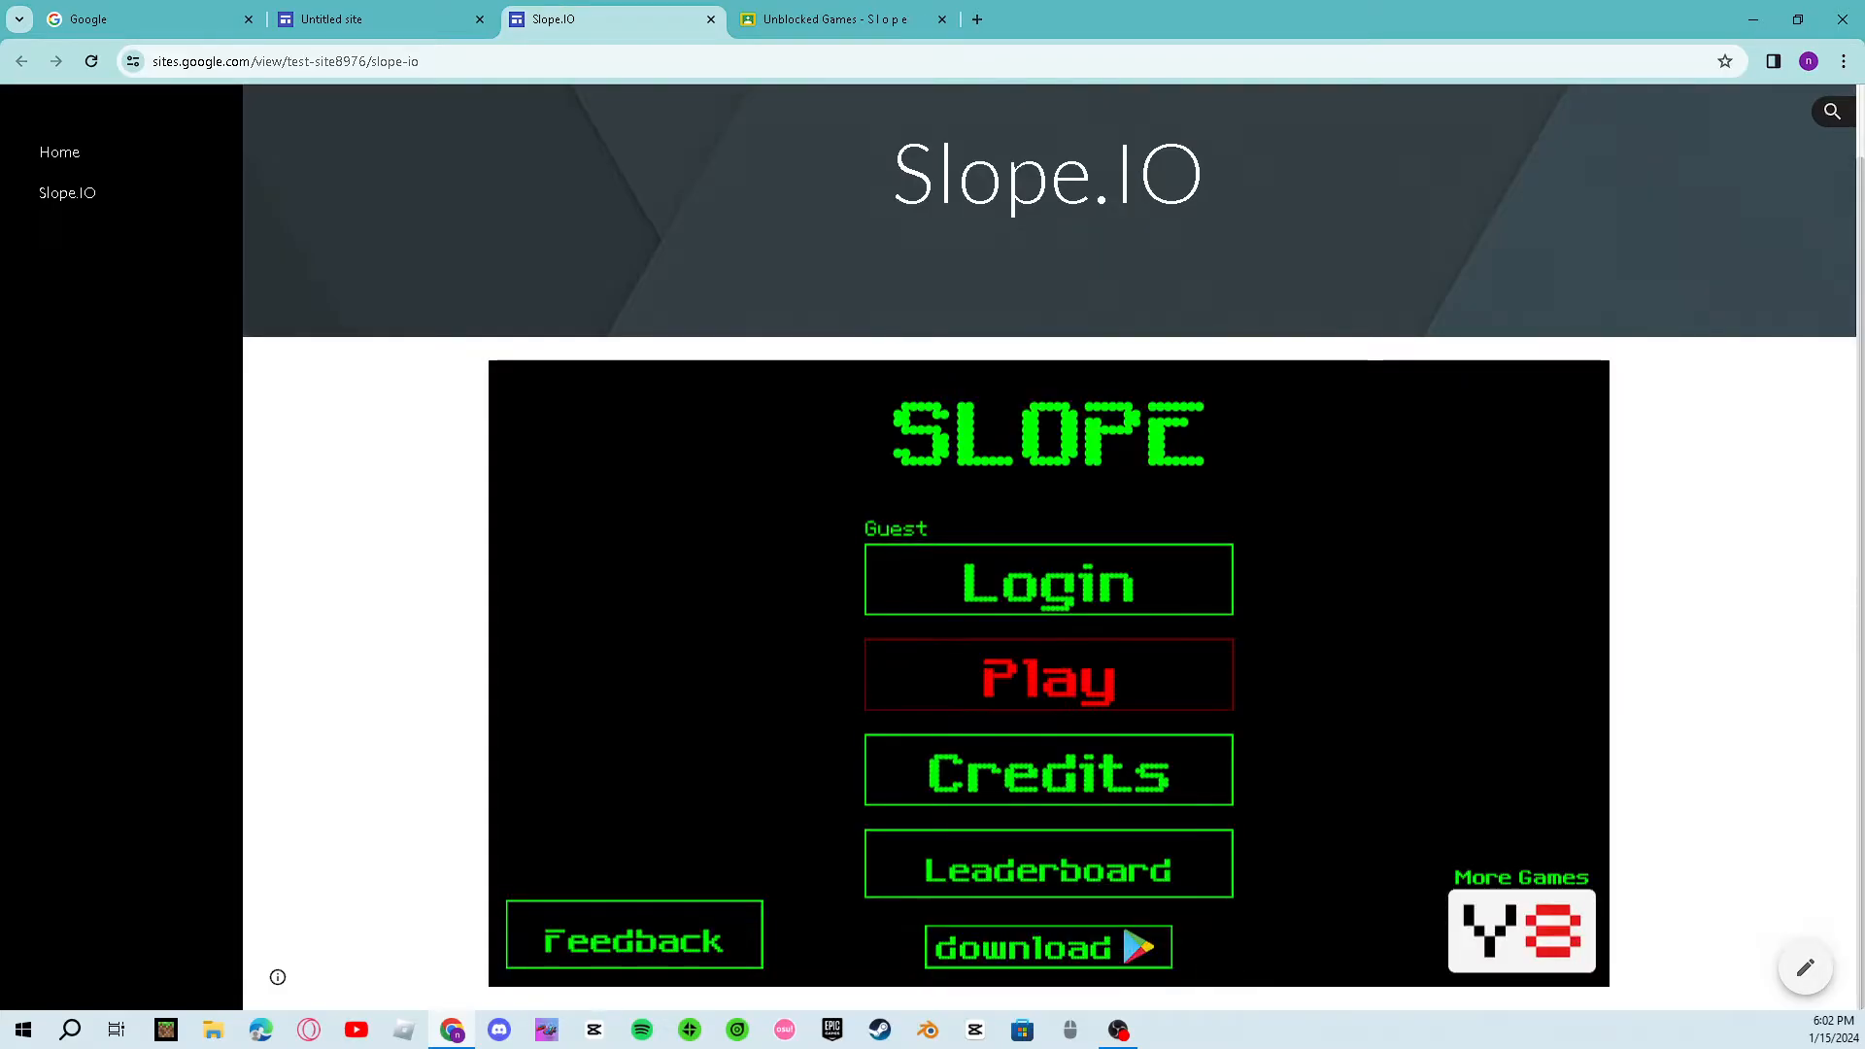
left_click(1049, 674)
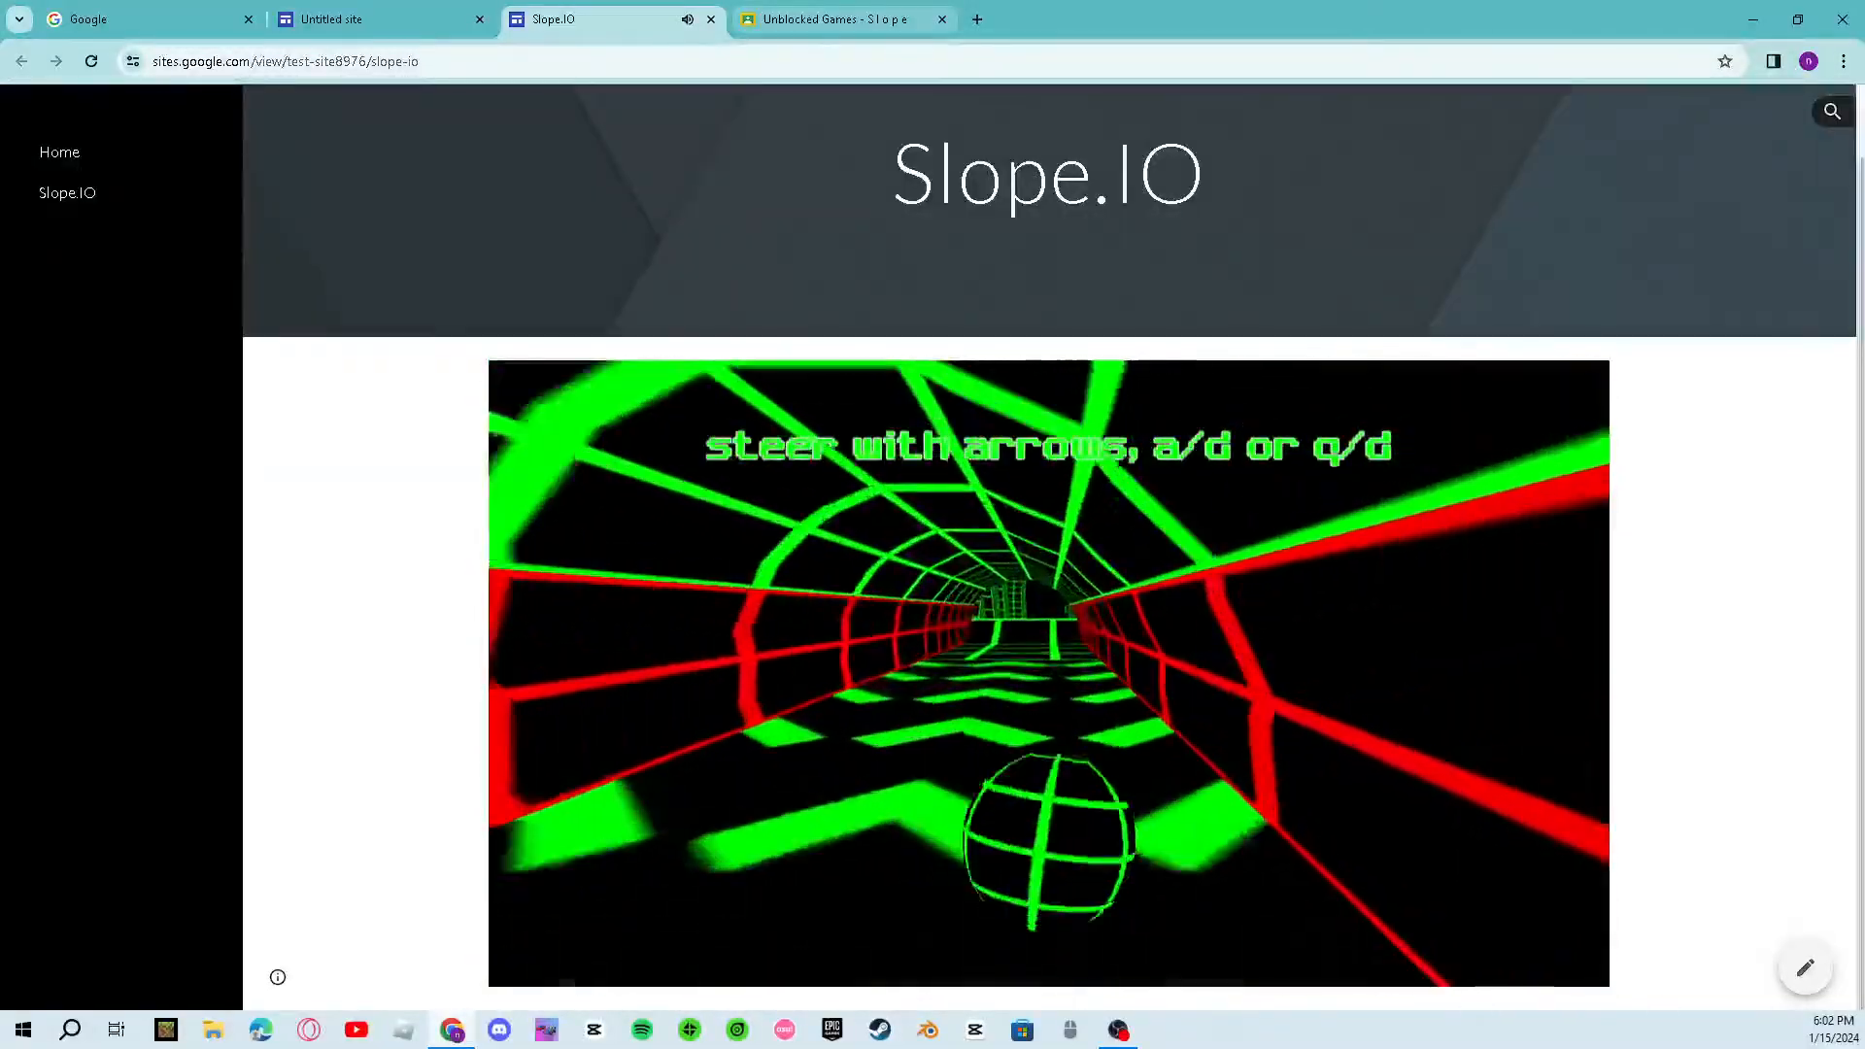
left_click(59, 151)
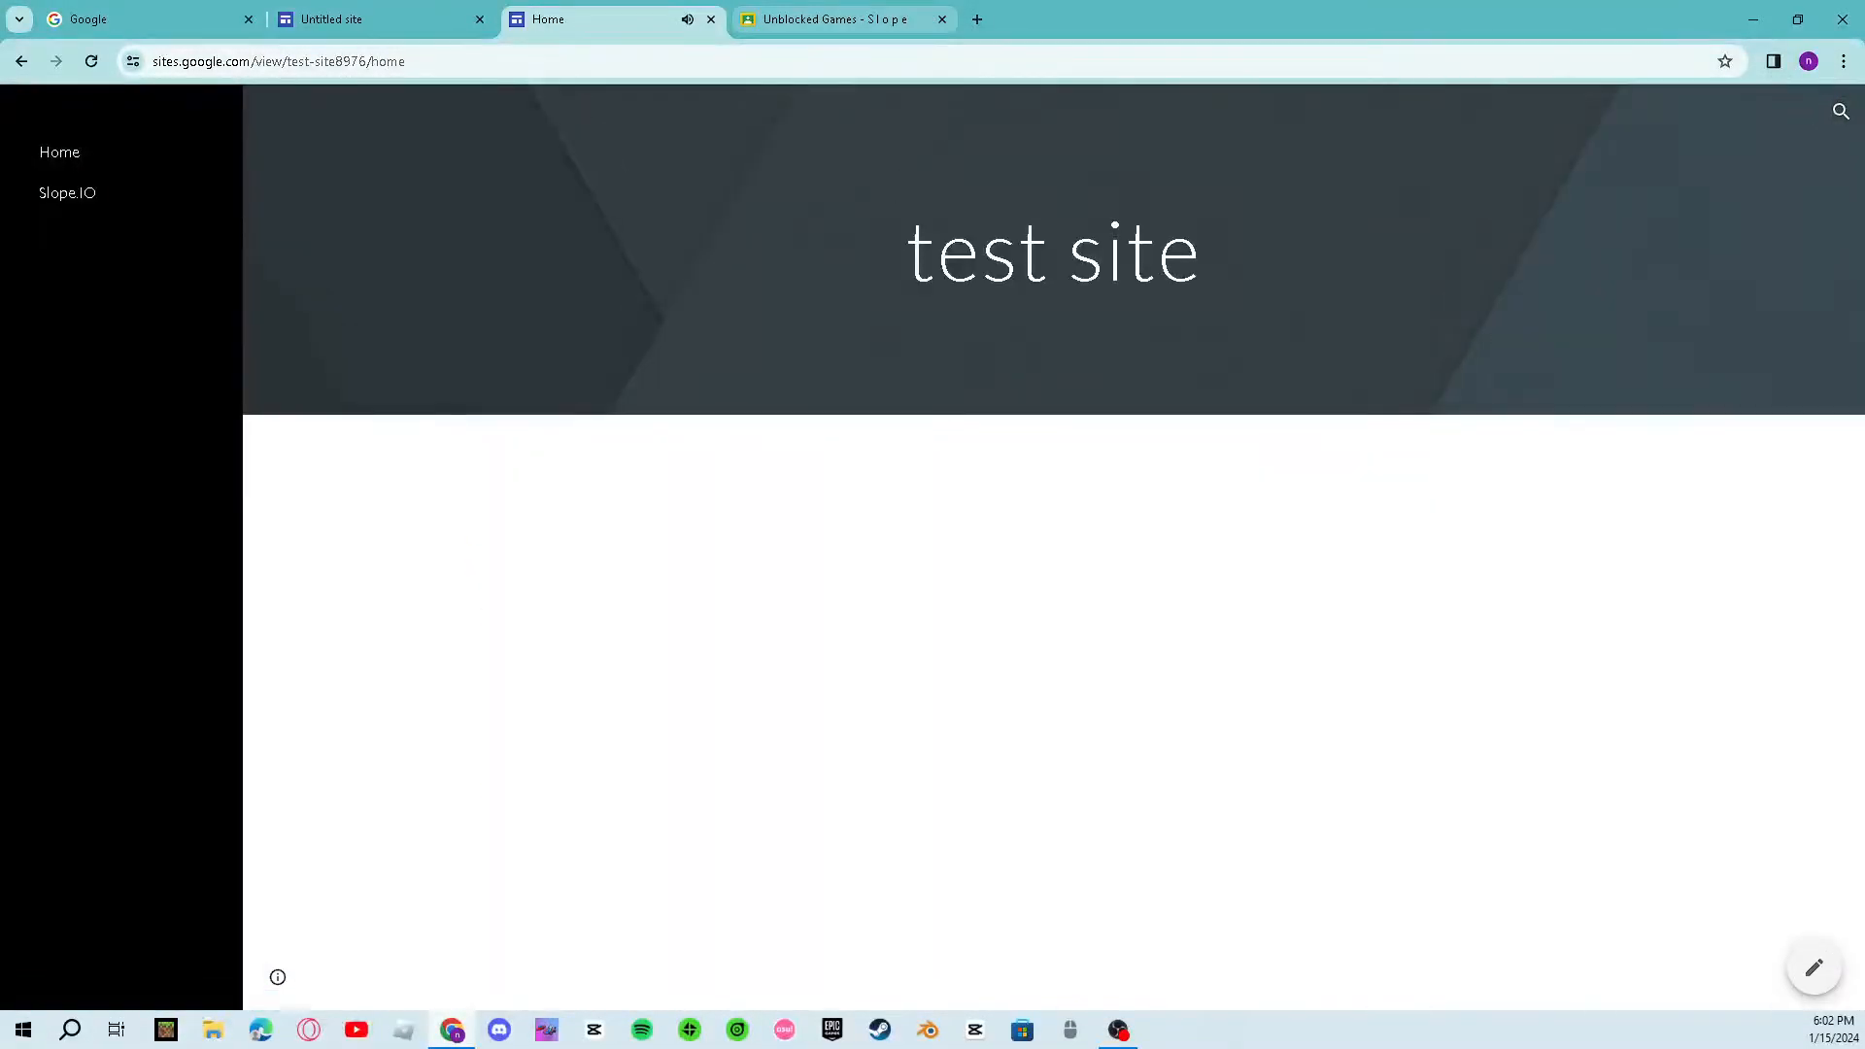
Step: Return to the Classroom 6x Slope page, close the developer tools and look through its list of games and description
key("ctrl+Tab")
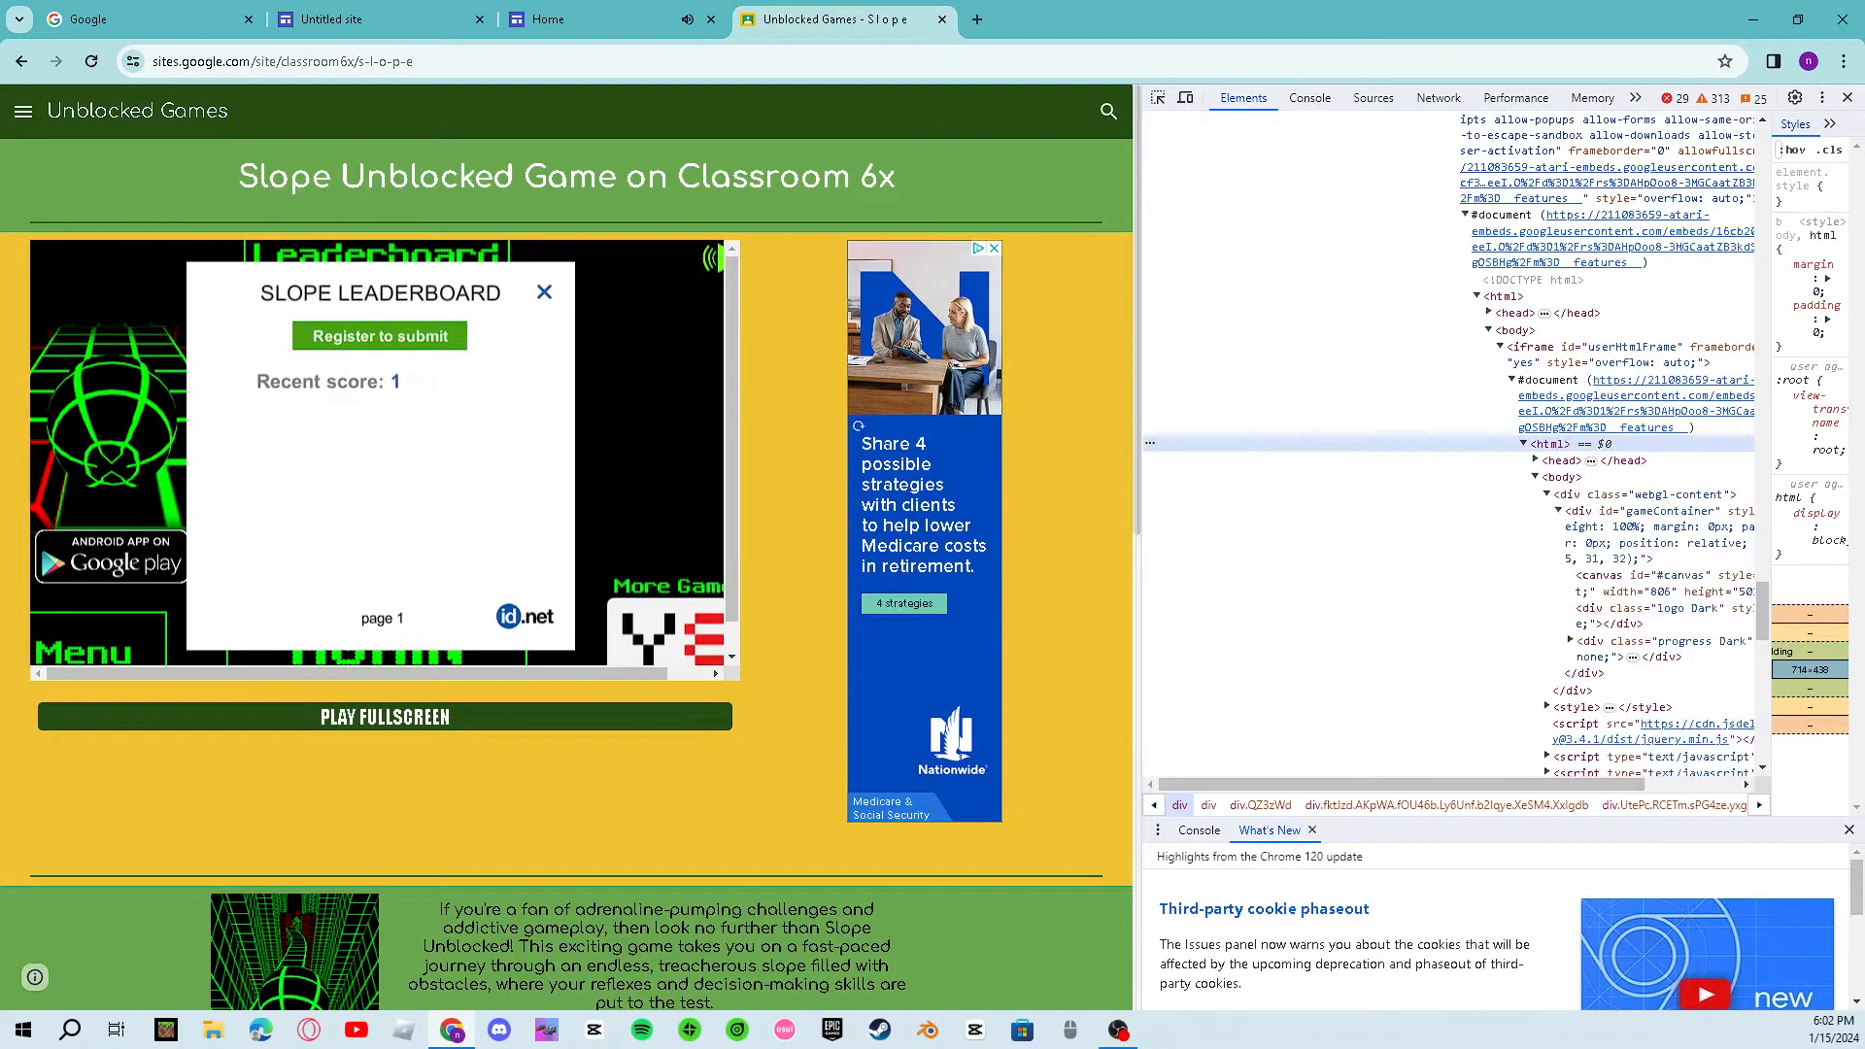
key("F12")
scroll(121, 544, "down", 9)
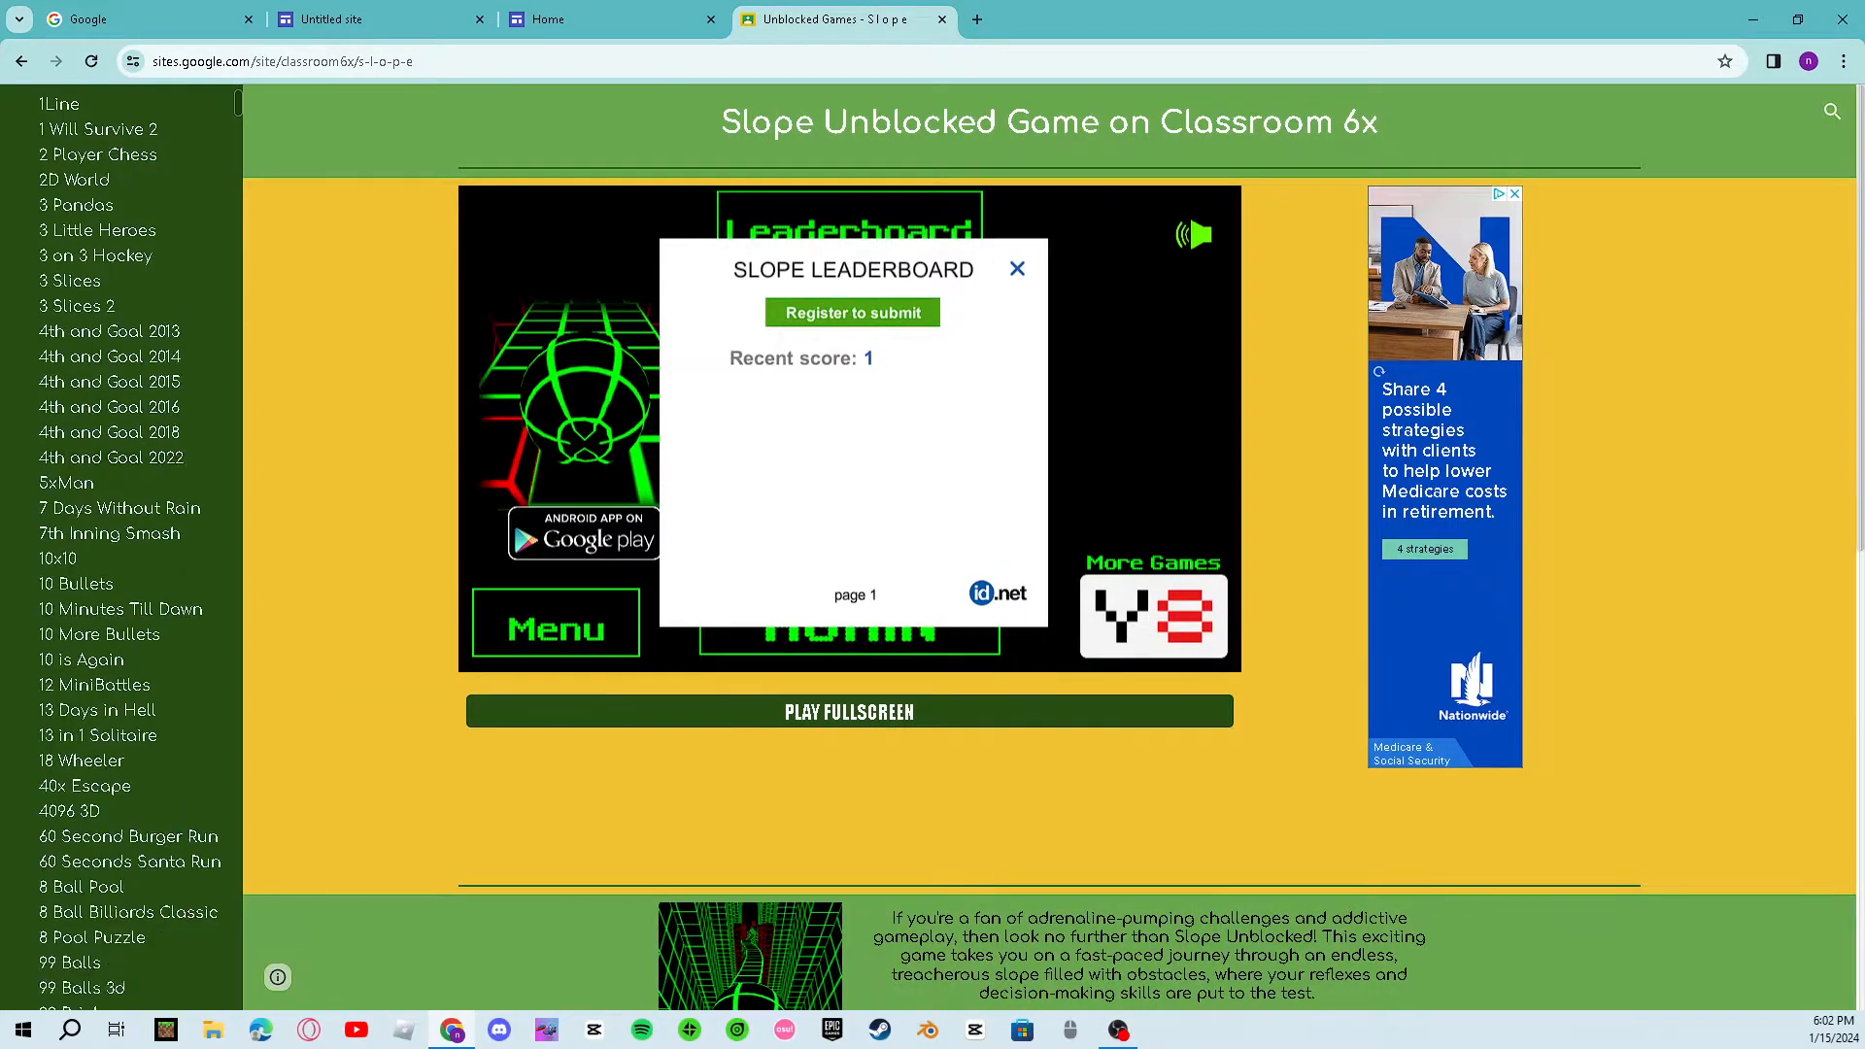
scroll(1049, 486, "down", 2)
scroll(1049, 506, "down", 3)
scroll(122, 506, "down", 7)
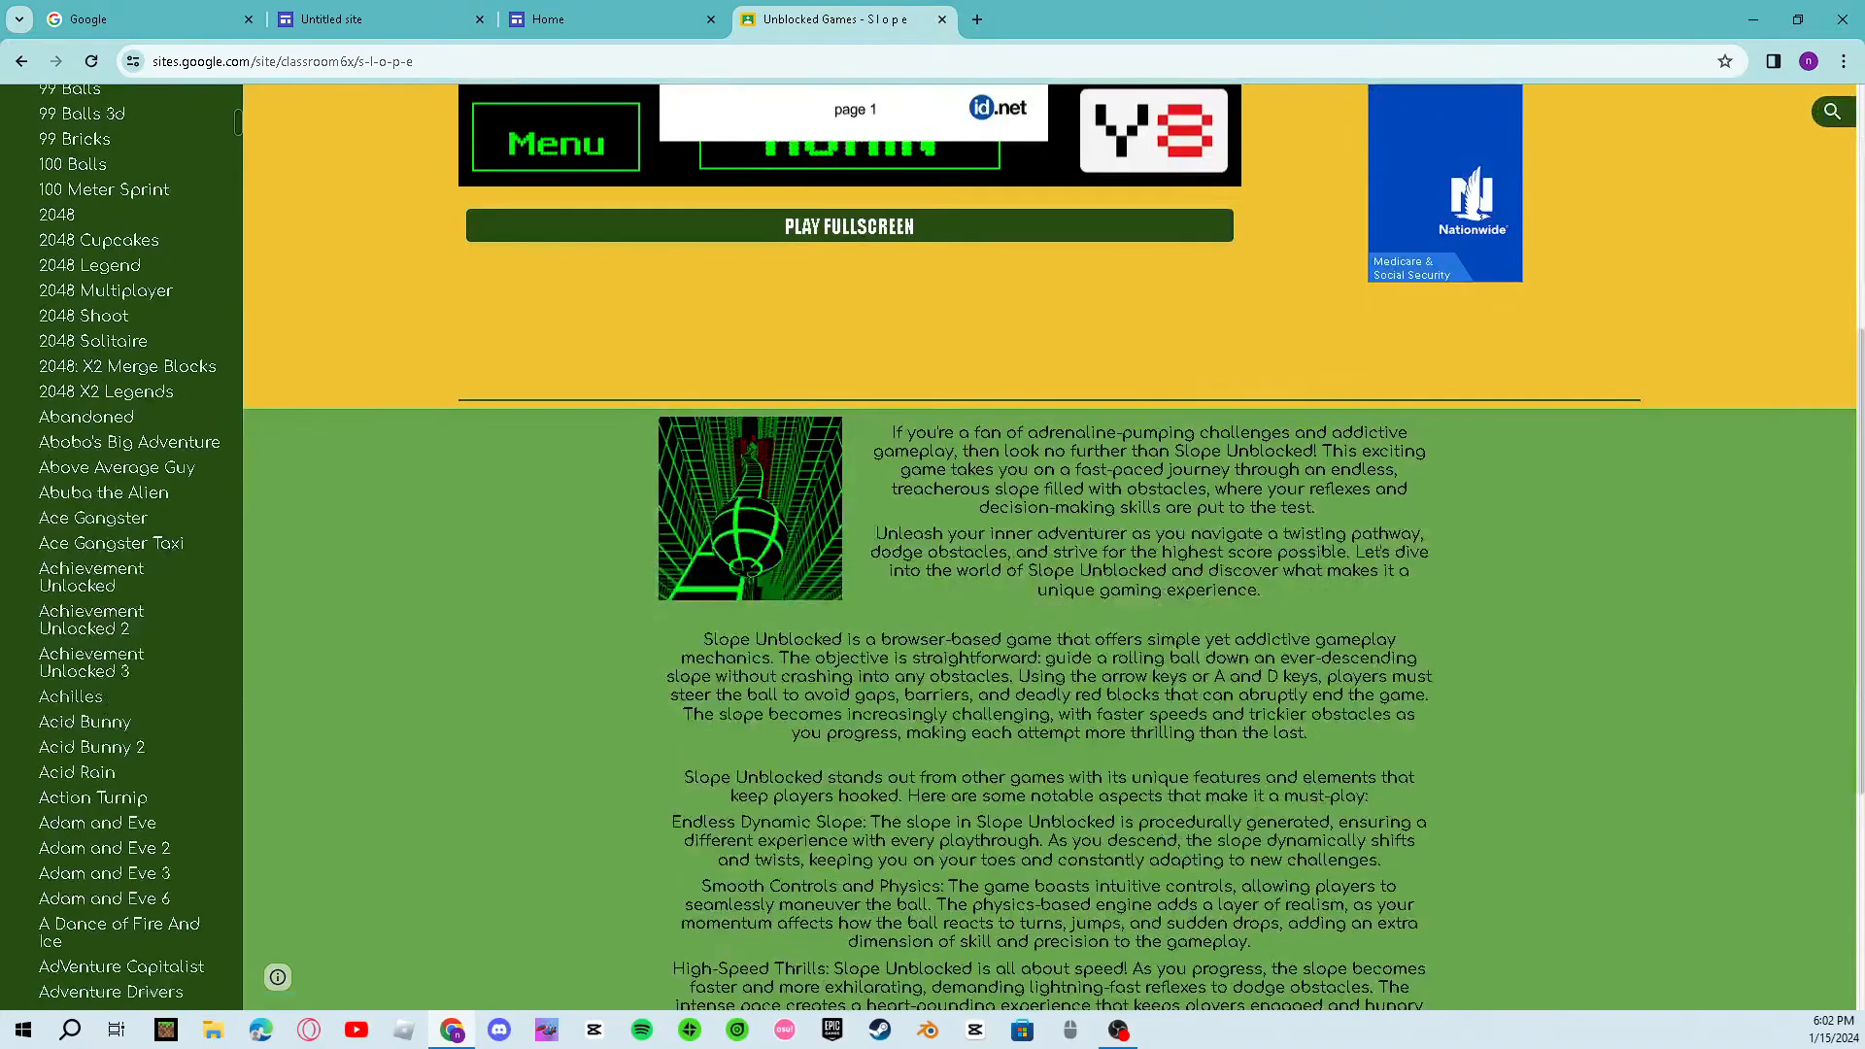
scroll(1049, 506, "up", 3)
scroll(122, 506, "up", 6)
scroll(1049, 507, "up", 2)
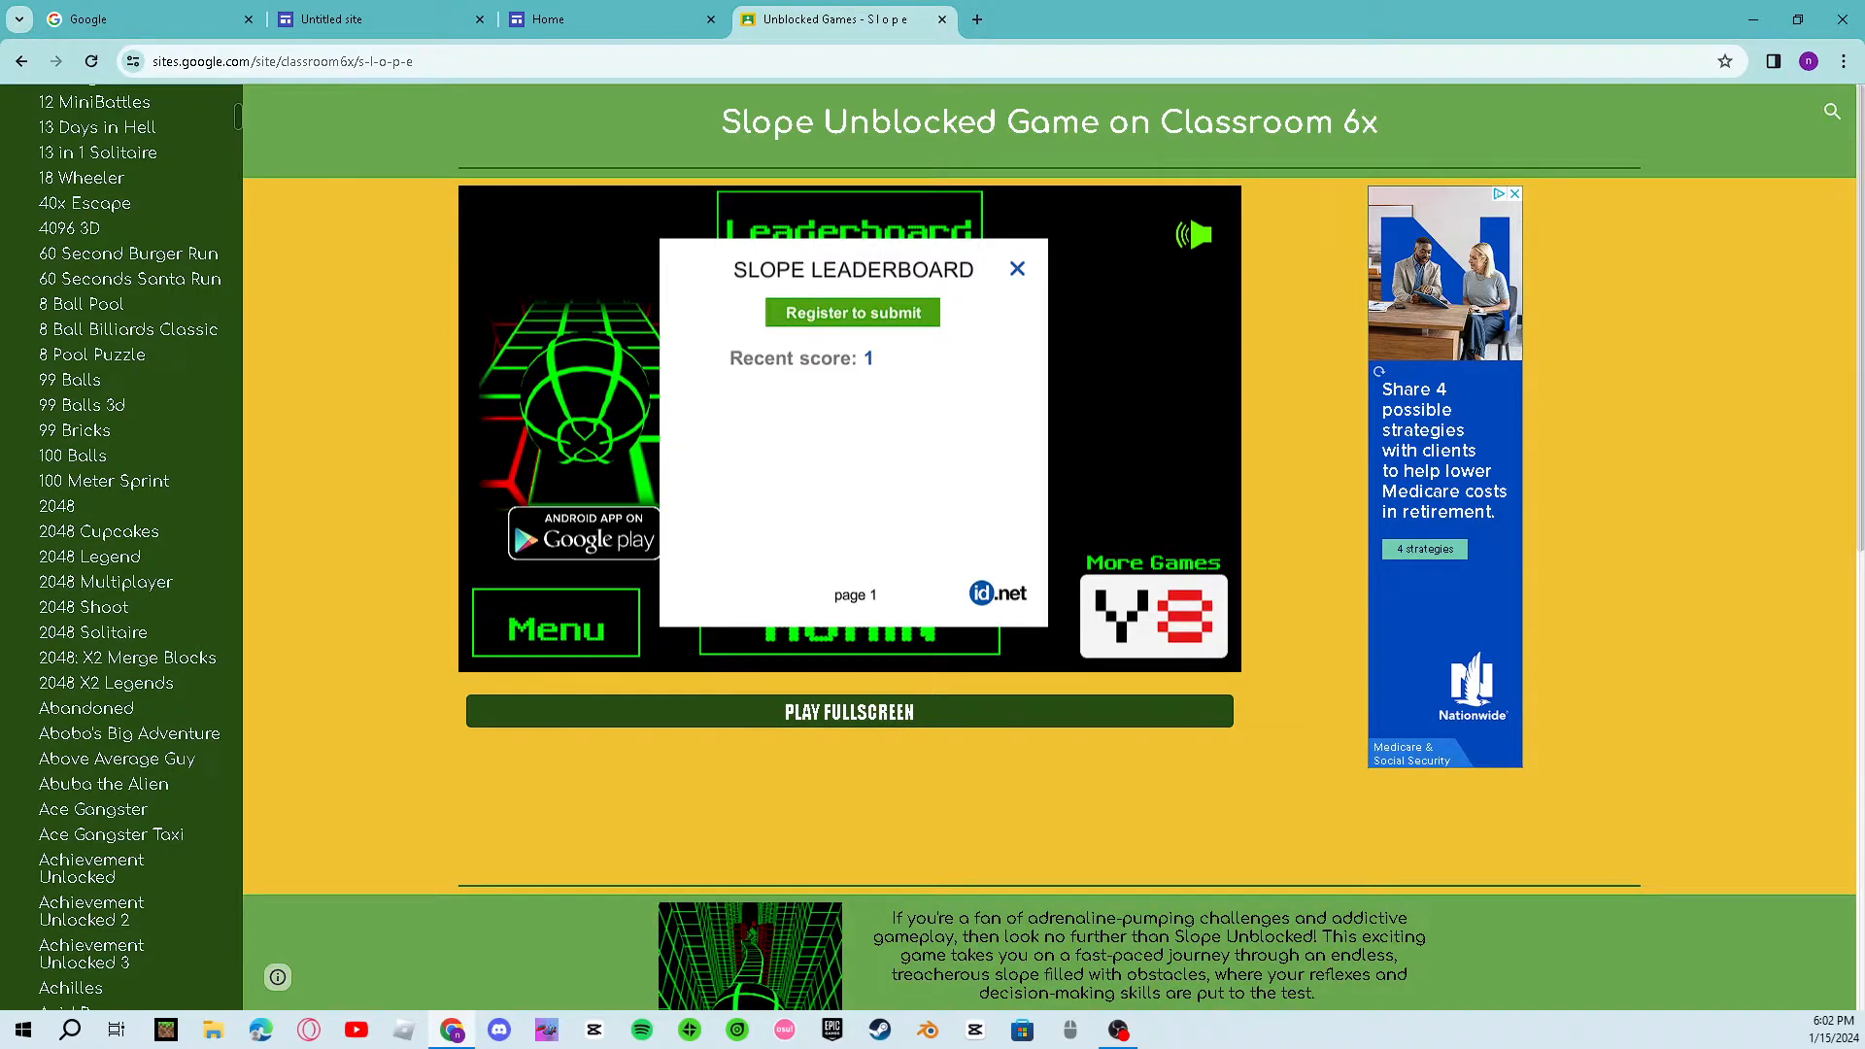
Step: Inspect the PLAY FULLSCREEN button on the Classroom 6x Slope page and pick out its button element in the code
left_click(583, 20)
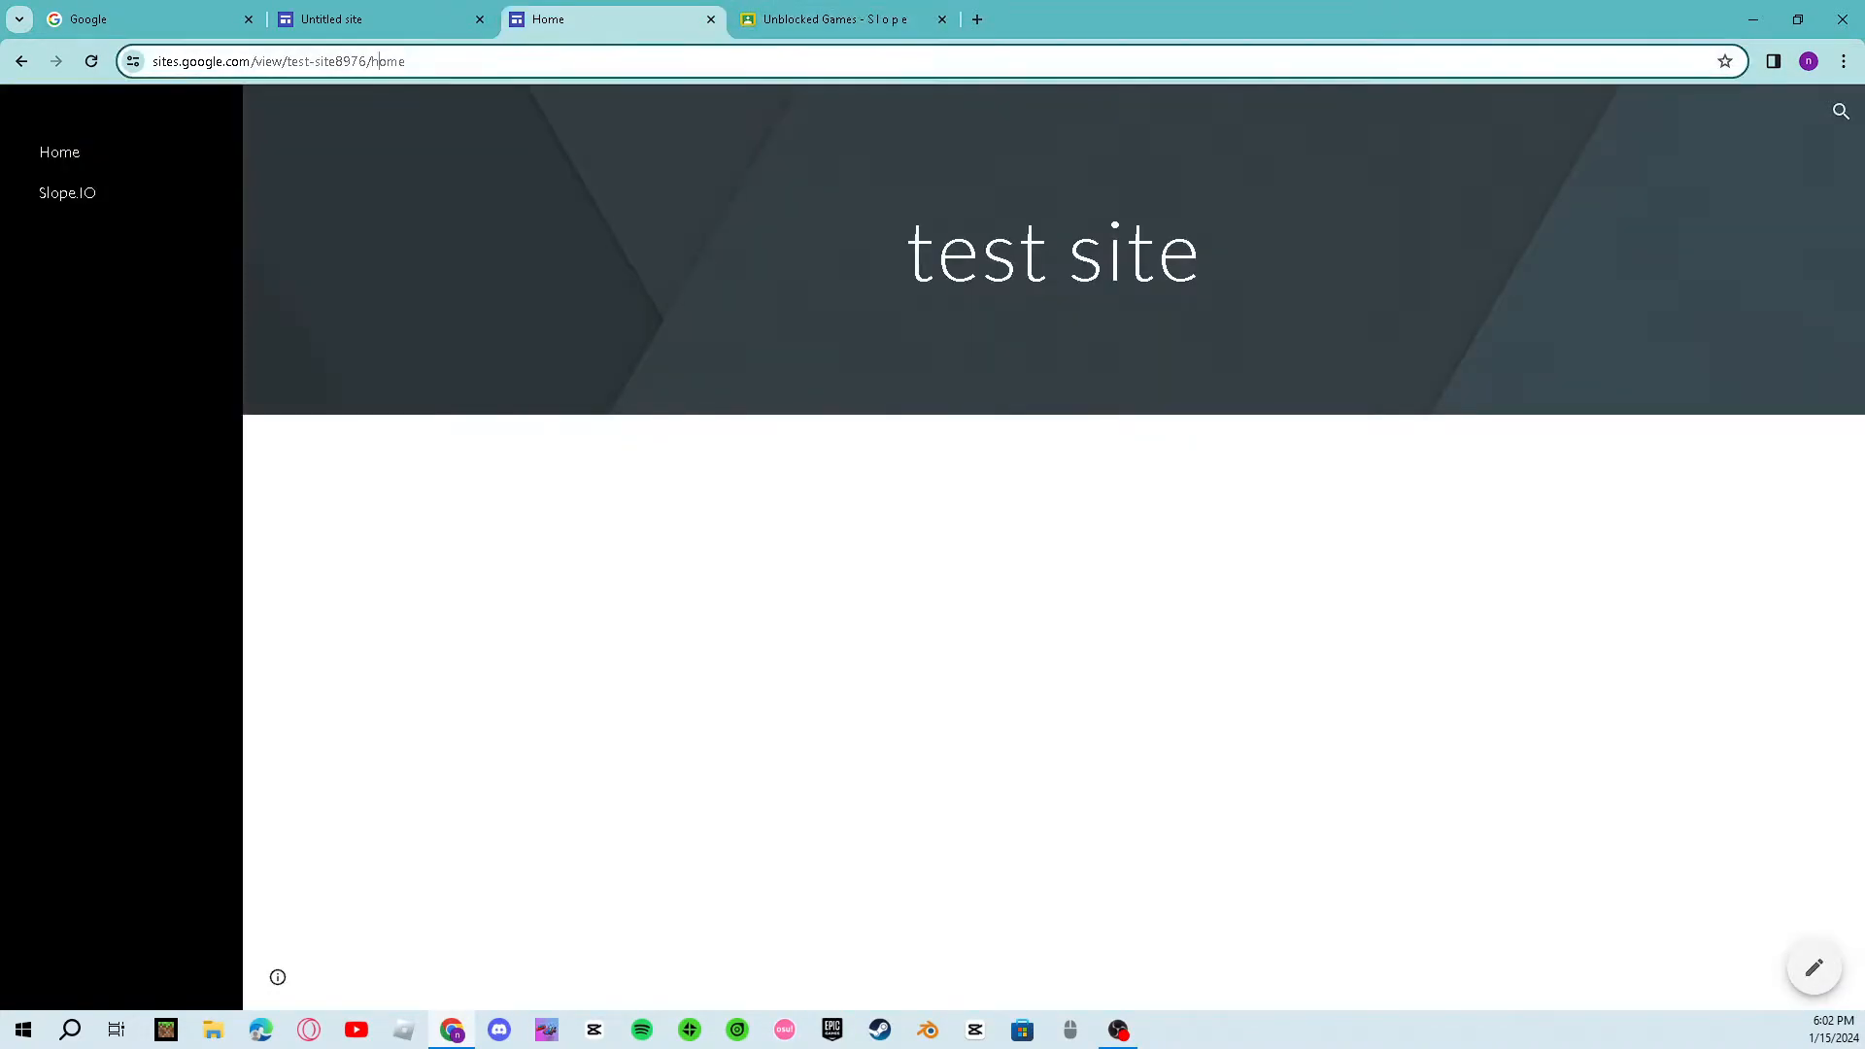
left_click(379, 20)
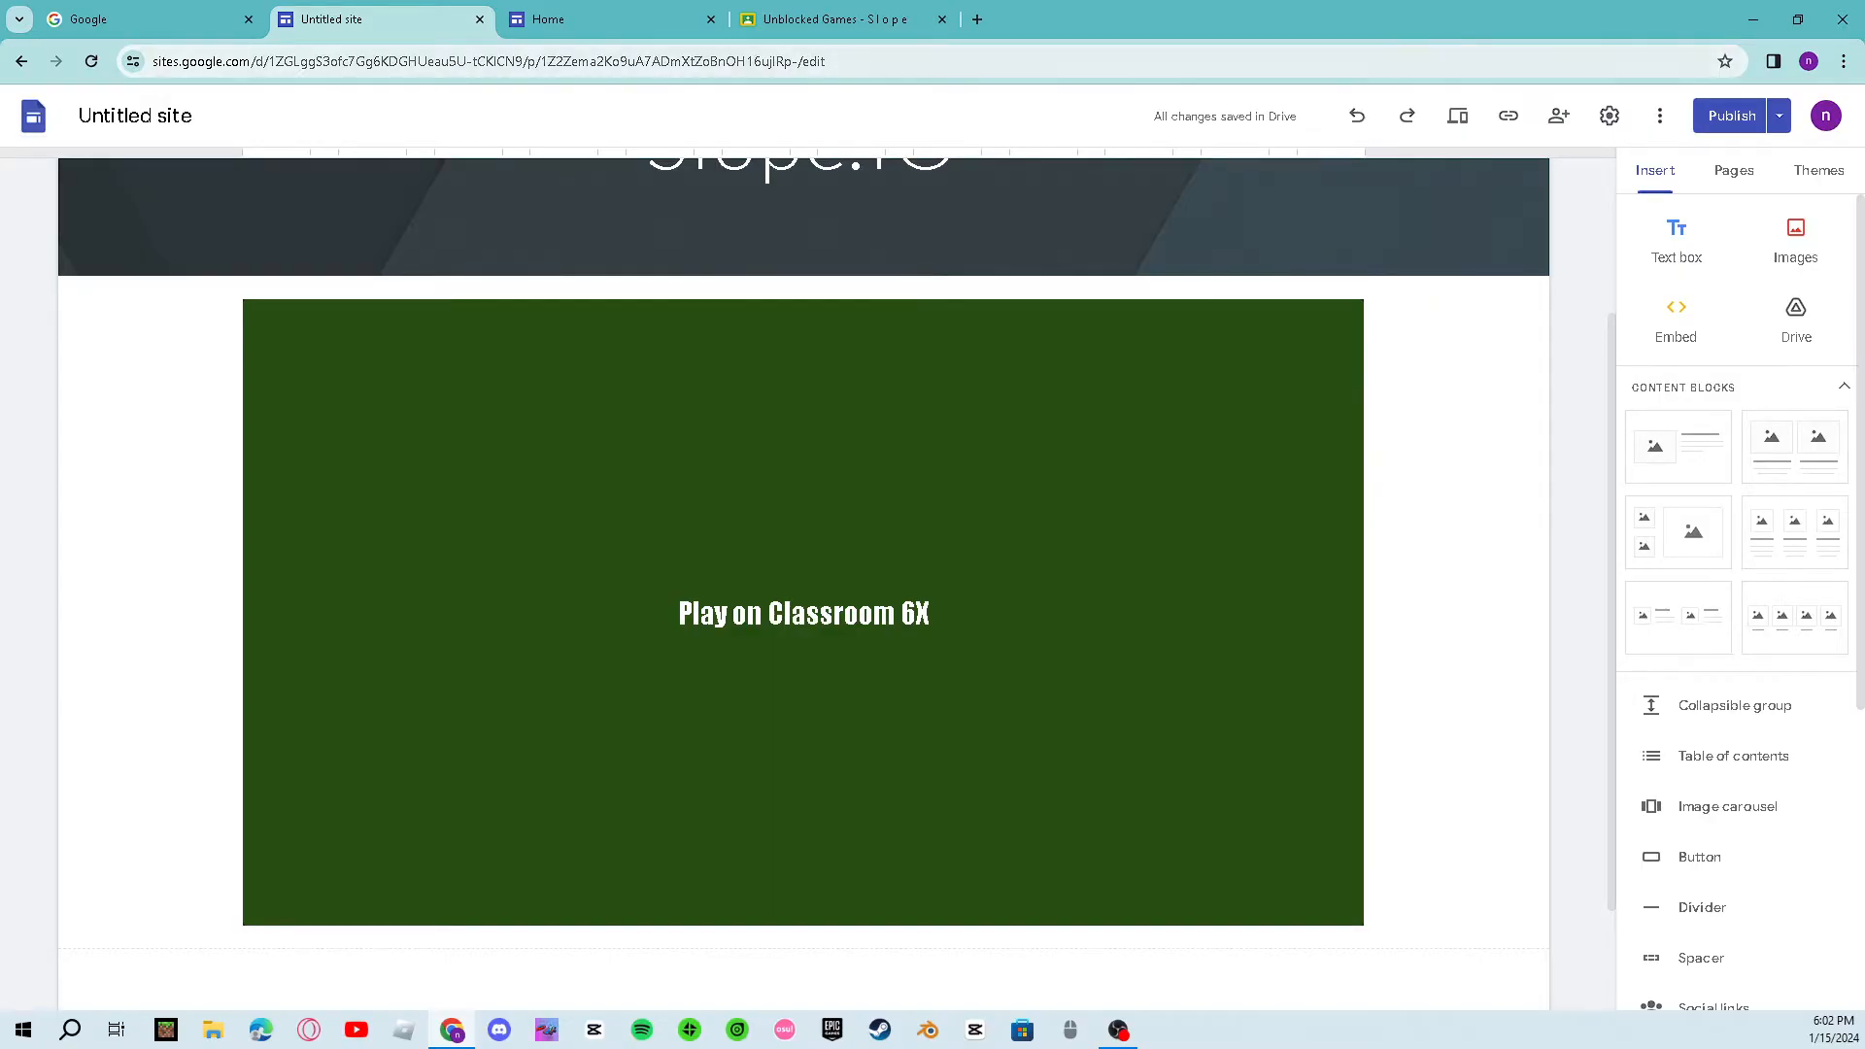
left_click(835, 20)
right_click(379, 666)
left_click(486, 646)
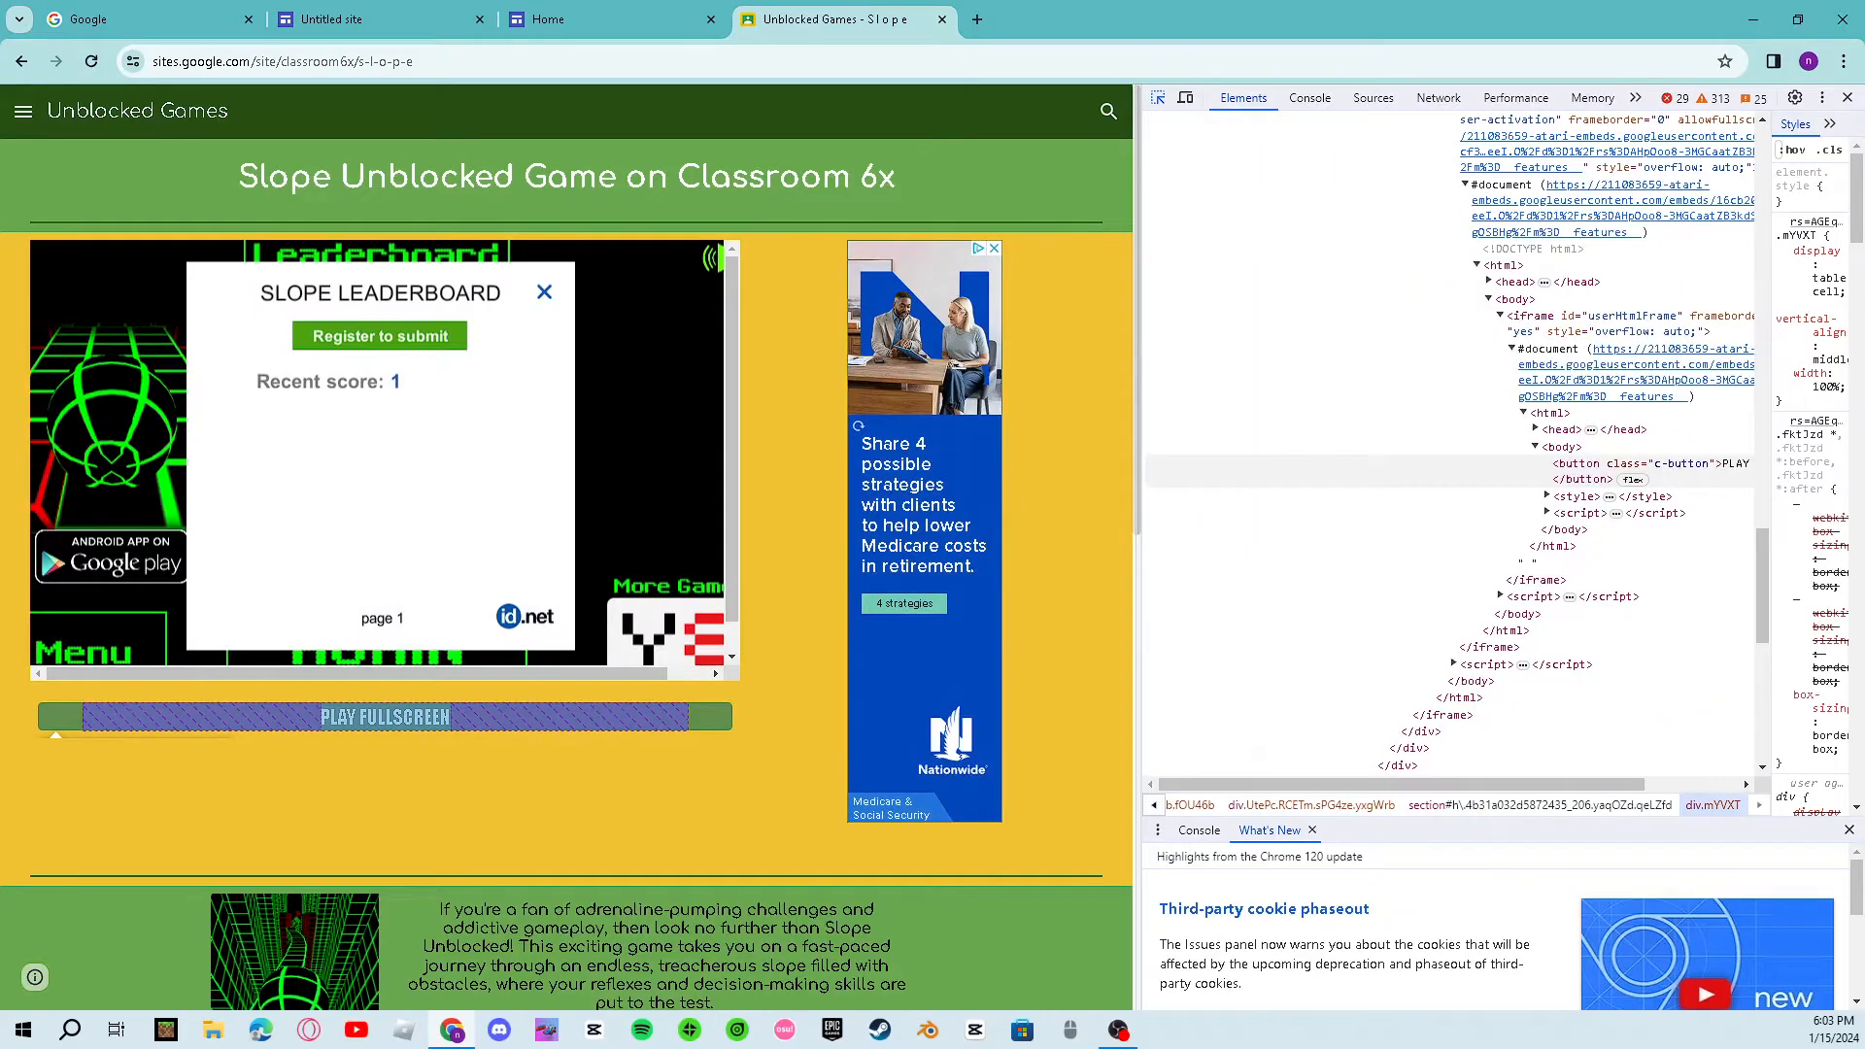
left_click(385, 716)
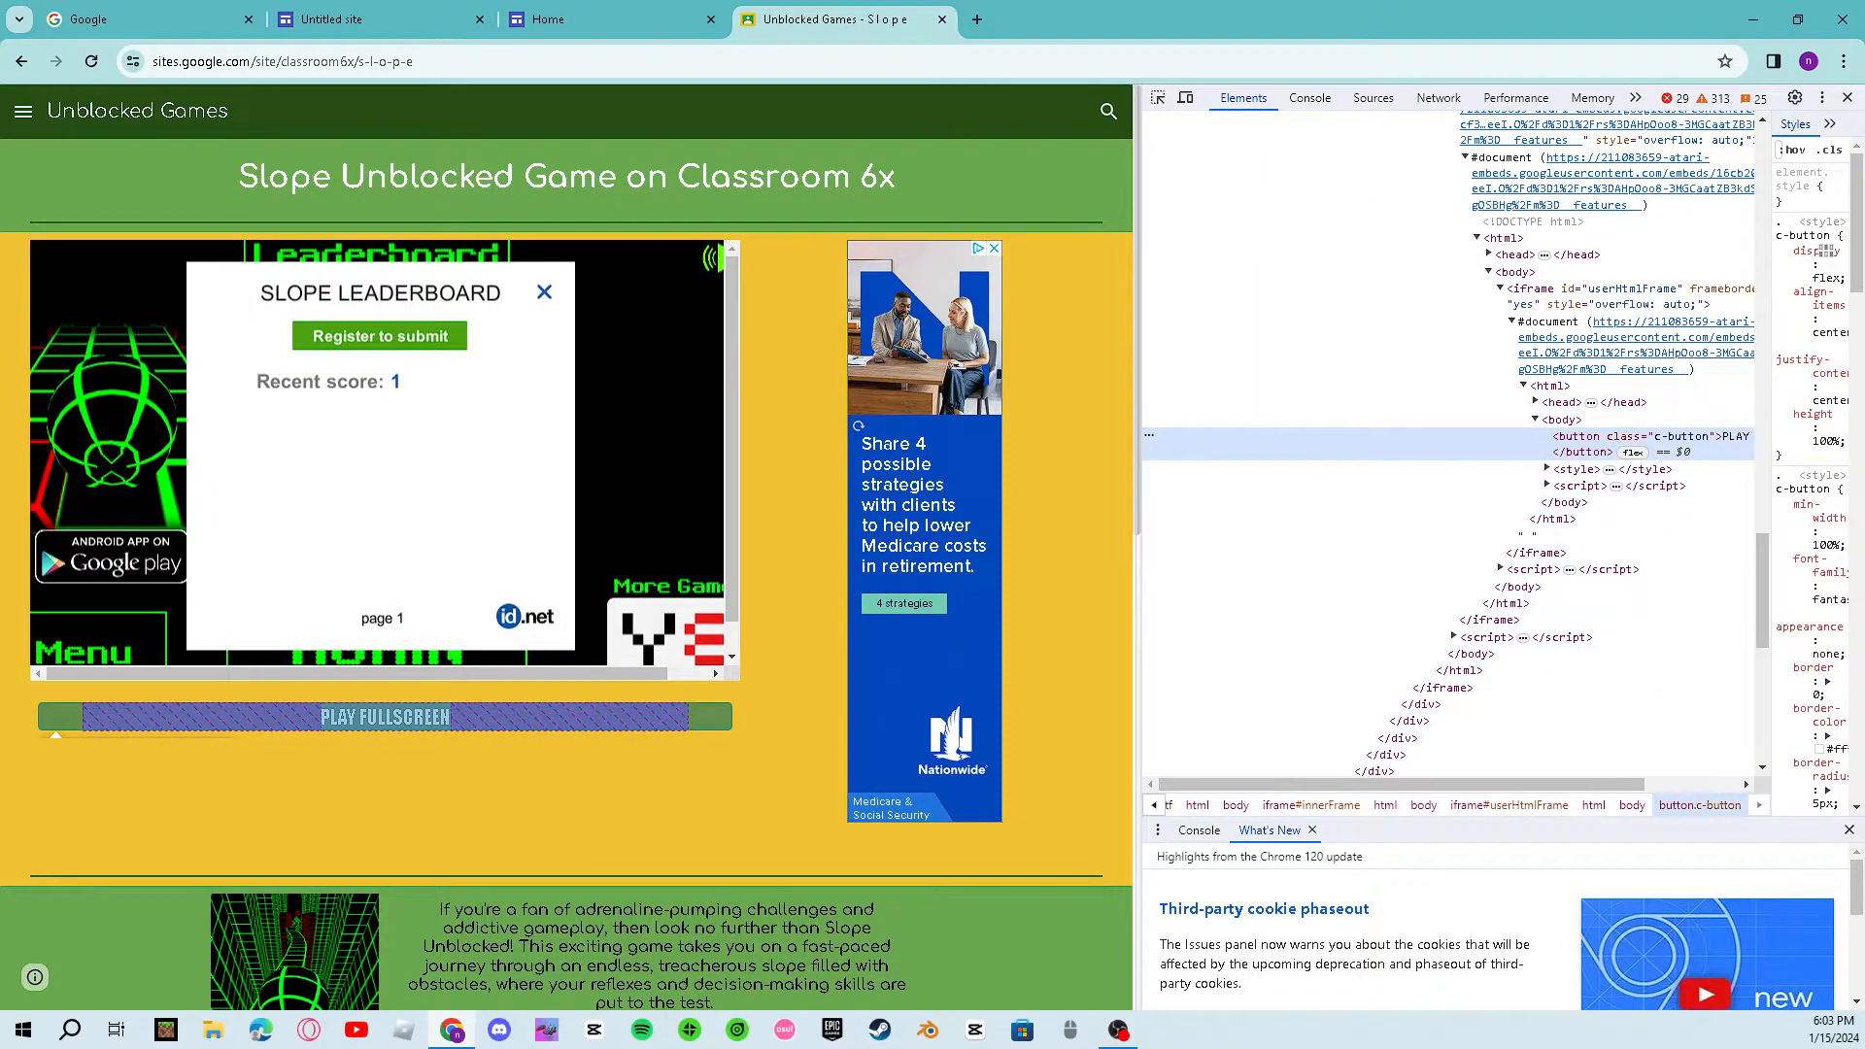
Step: Open the html element enclosing the PLAY FULLSCREEN button for editing as HTML and select all of its code
right_click(1592, 447)
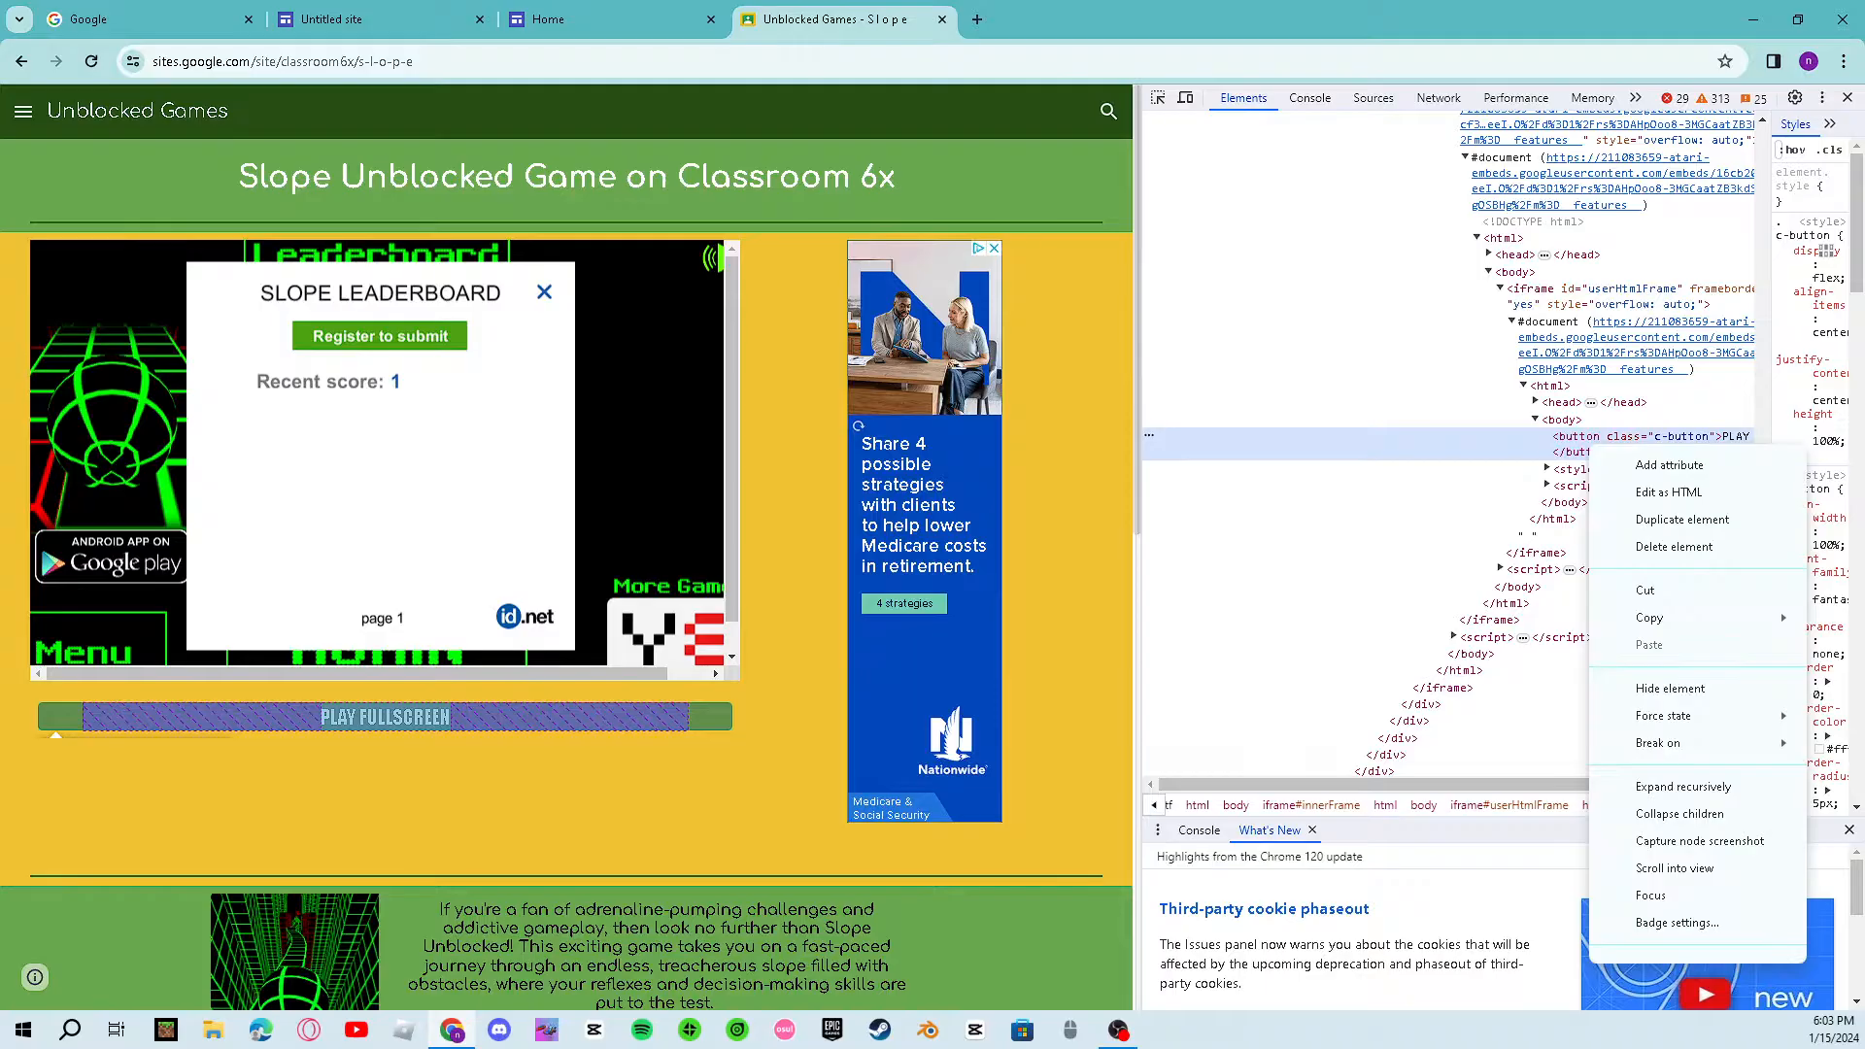
left_click(1550, 518)
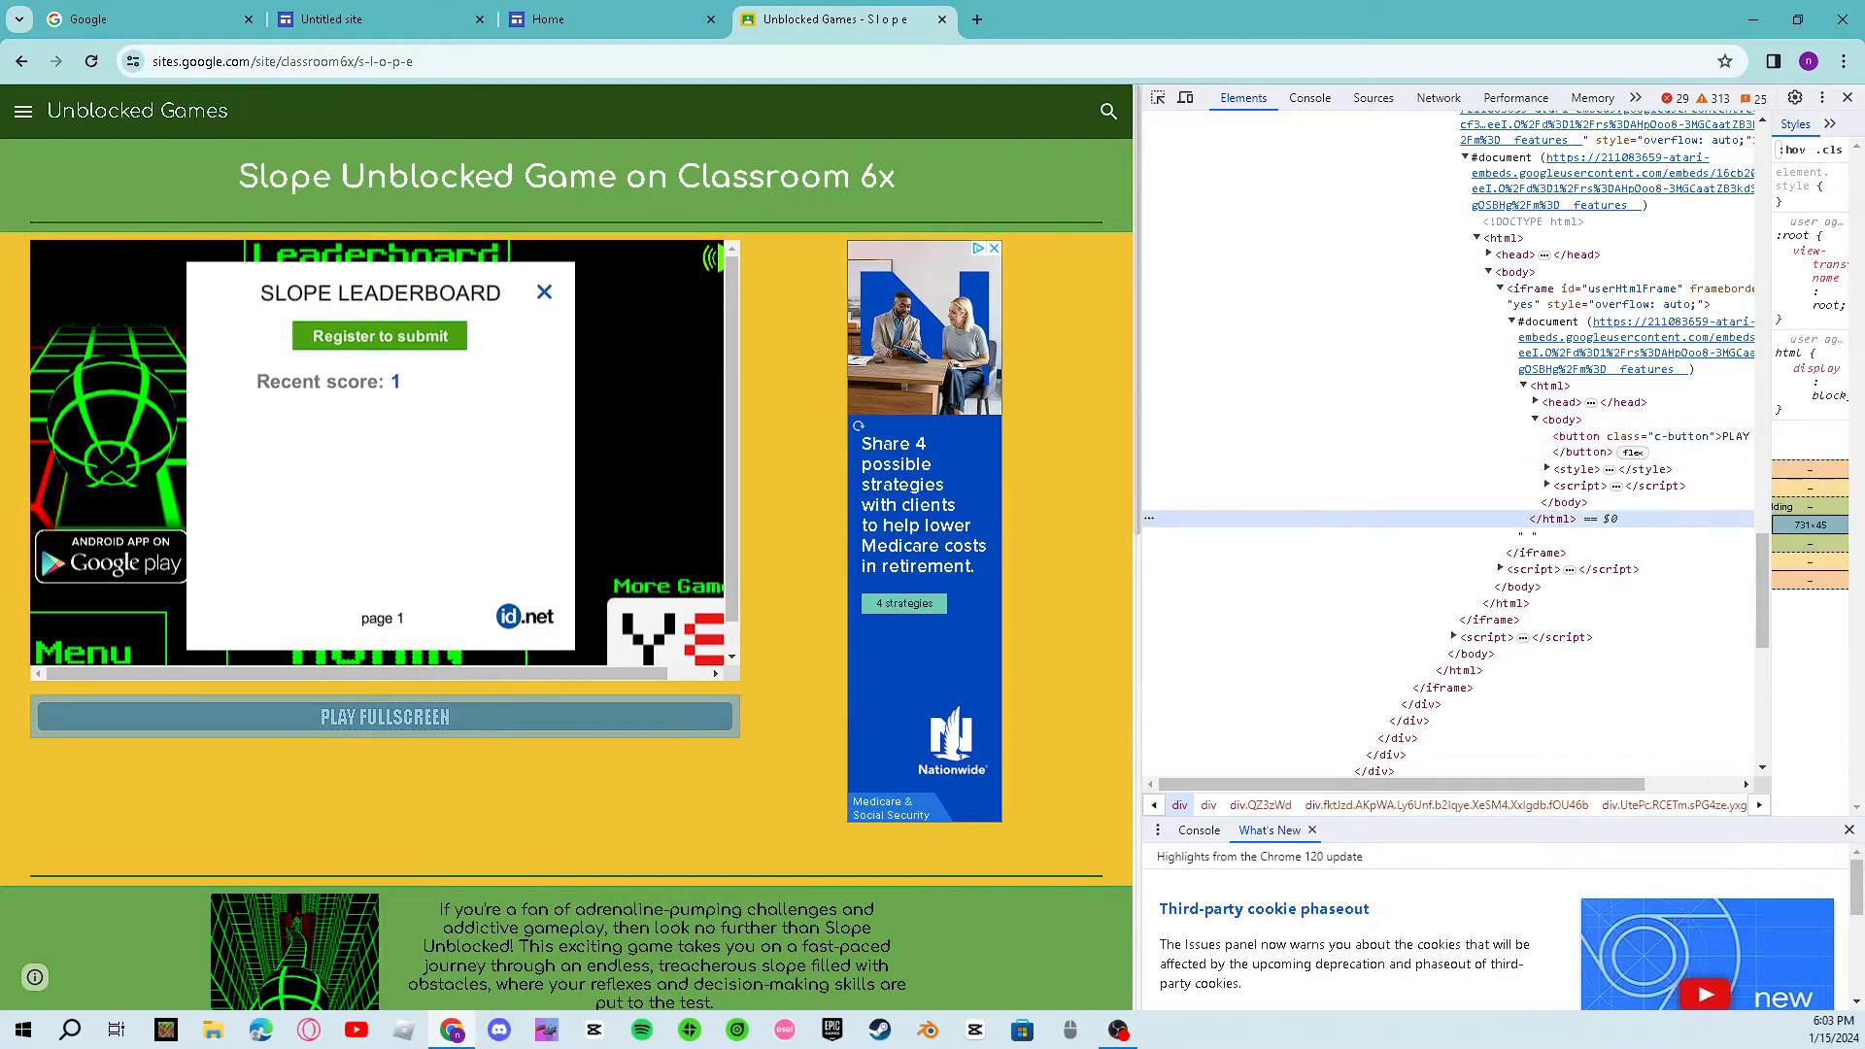
right_click(1573, 517)
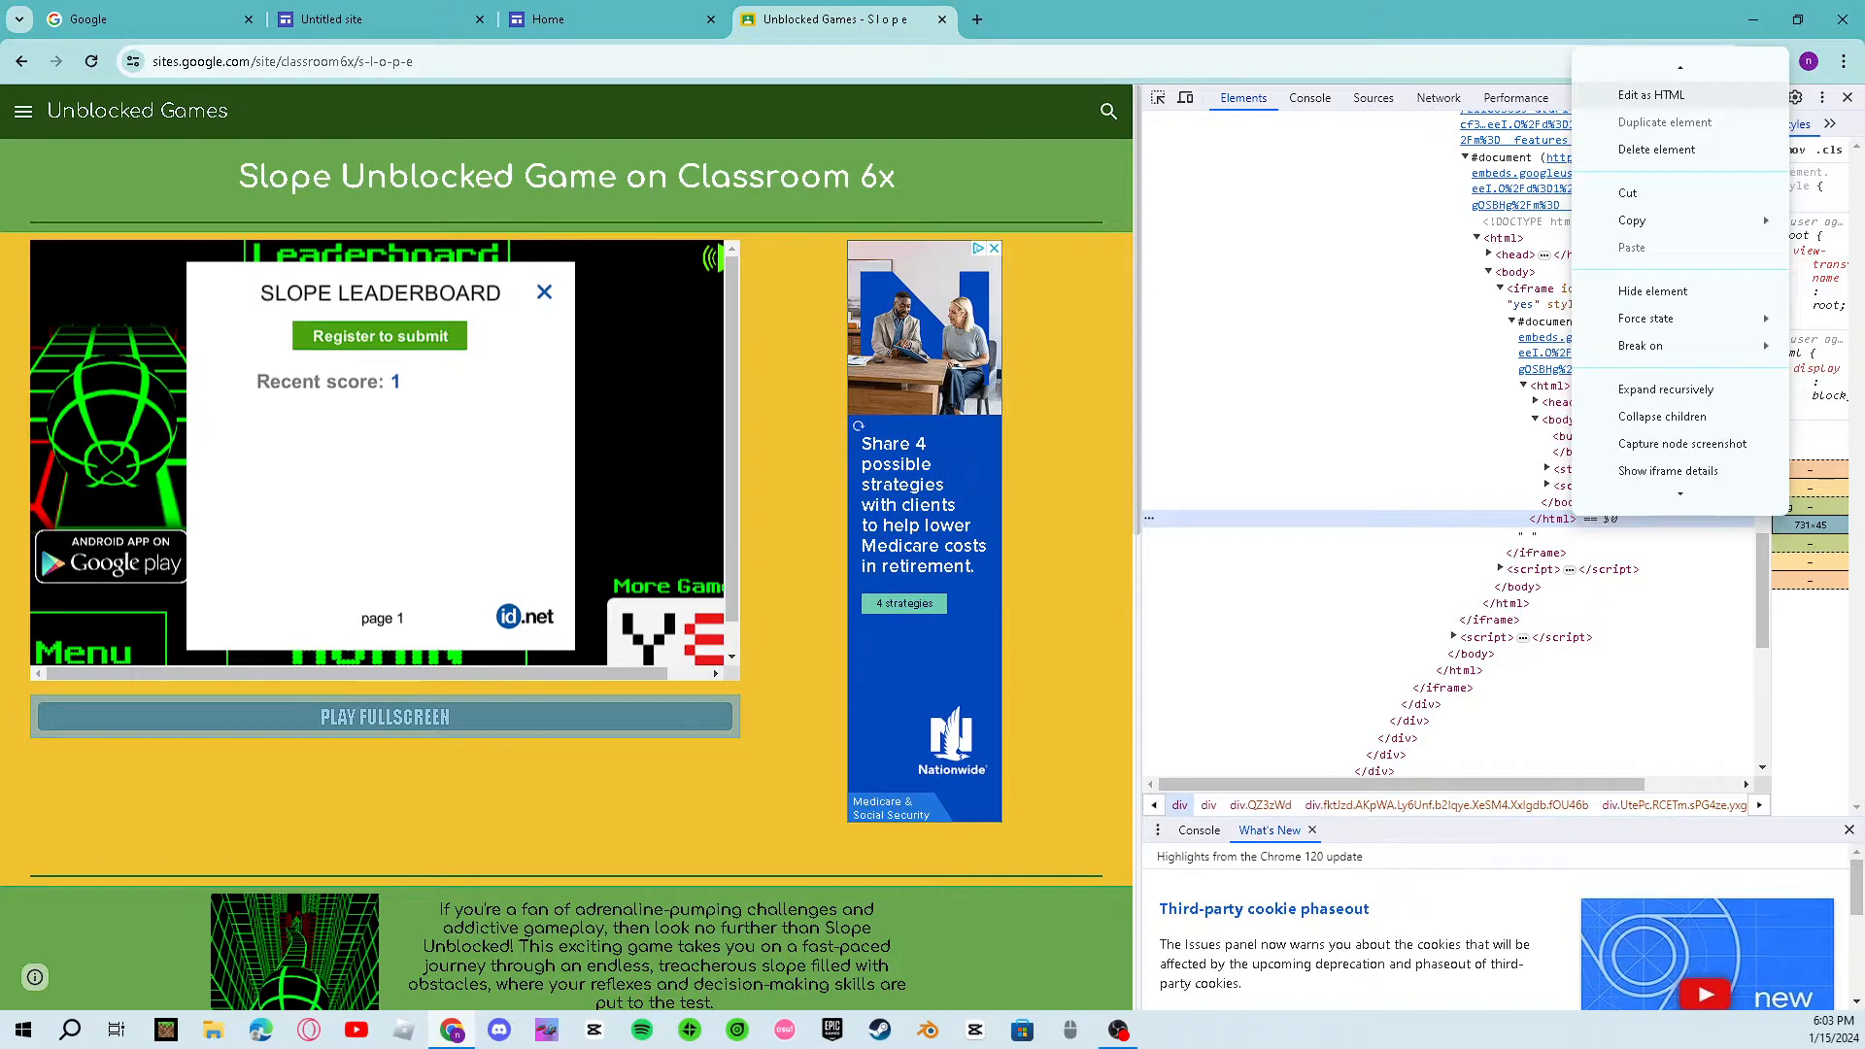
left_click(1652, 94)
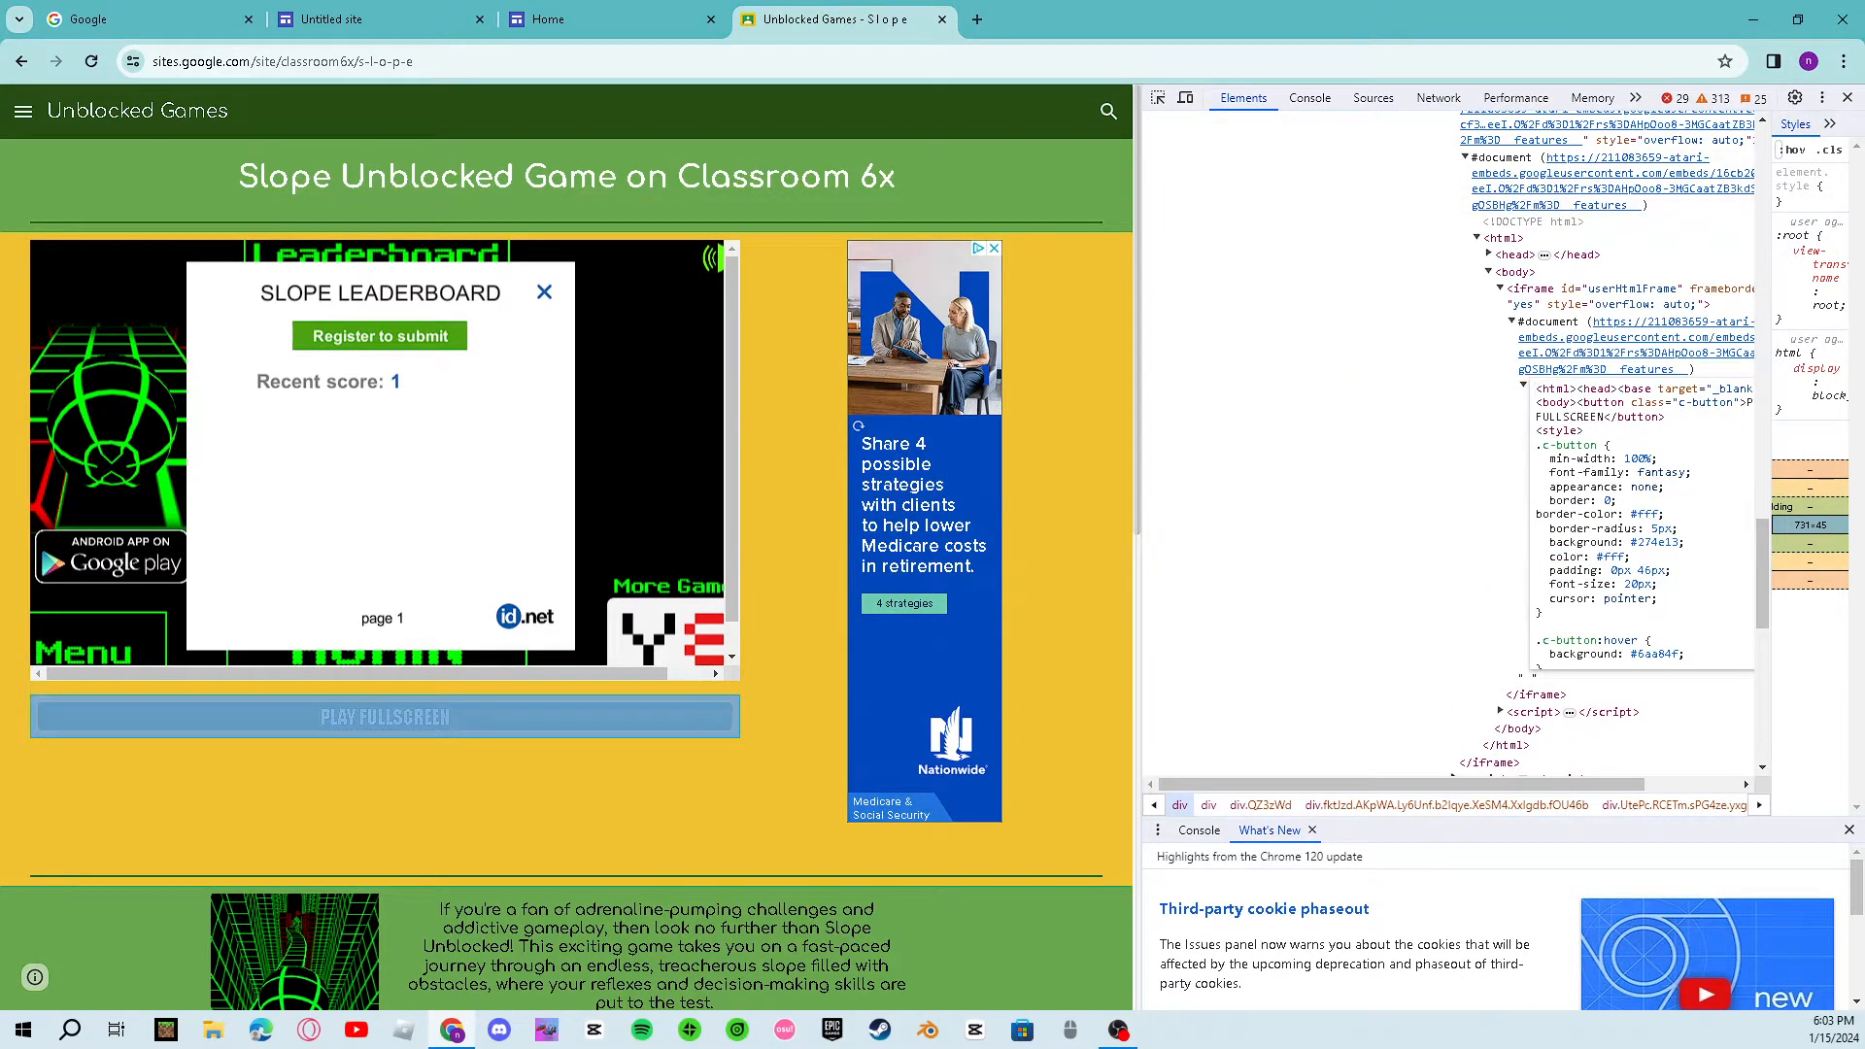
key("ctrl+a")
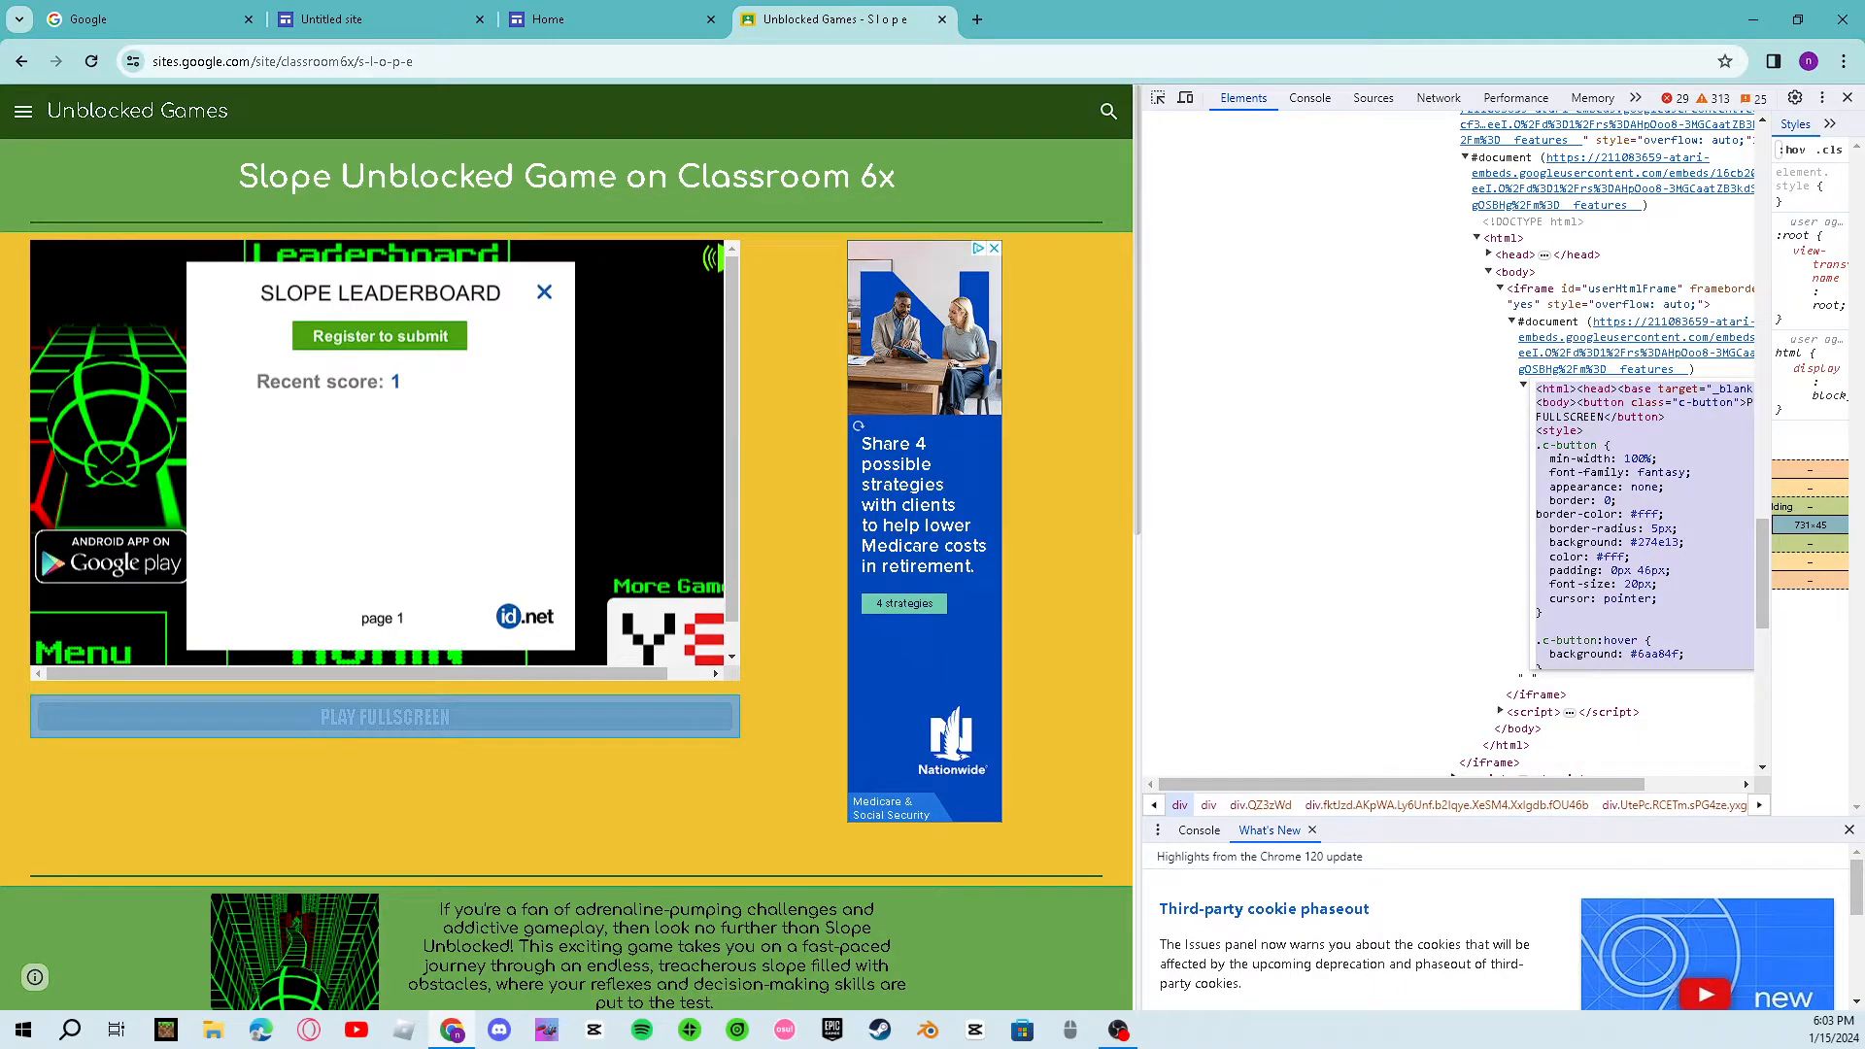
Step: Embed the copied PLAY FULLSCREEN button code below the game on the Slope.IO page and widen it to match the game
key("F12")
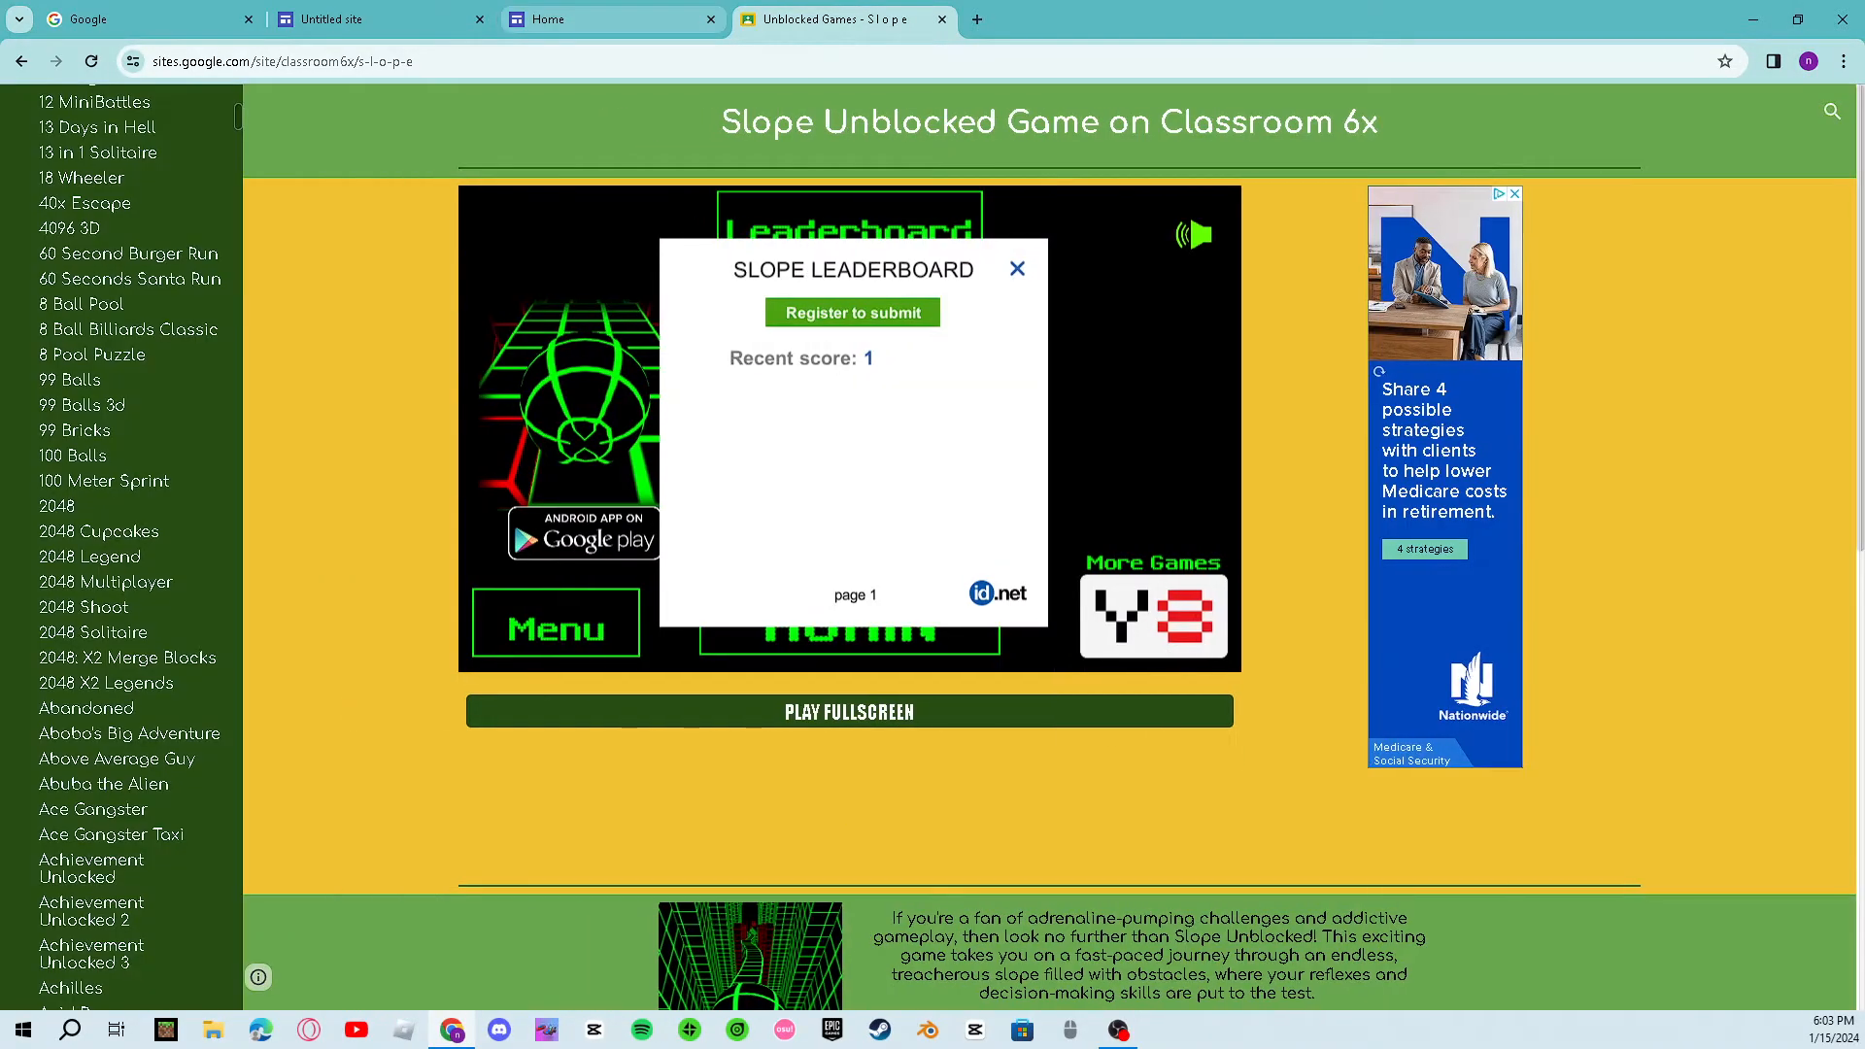
left_click(612, 19)
left_click(380, 19)
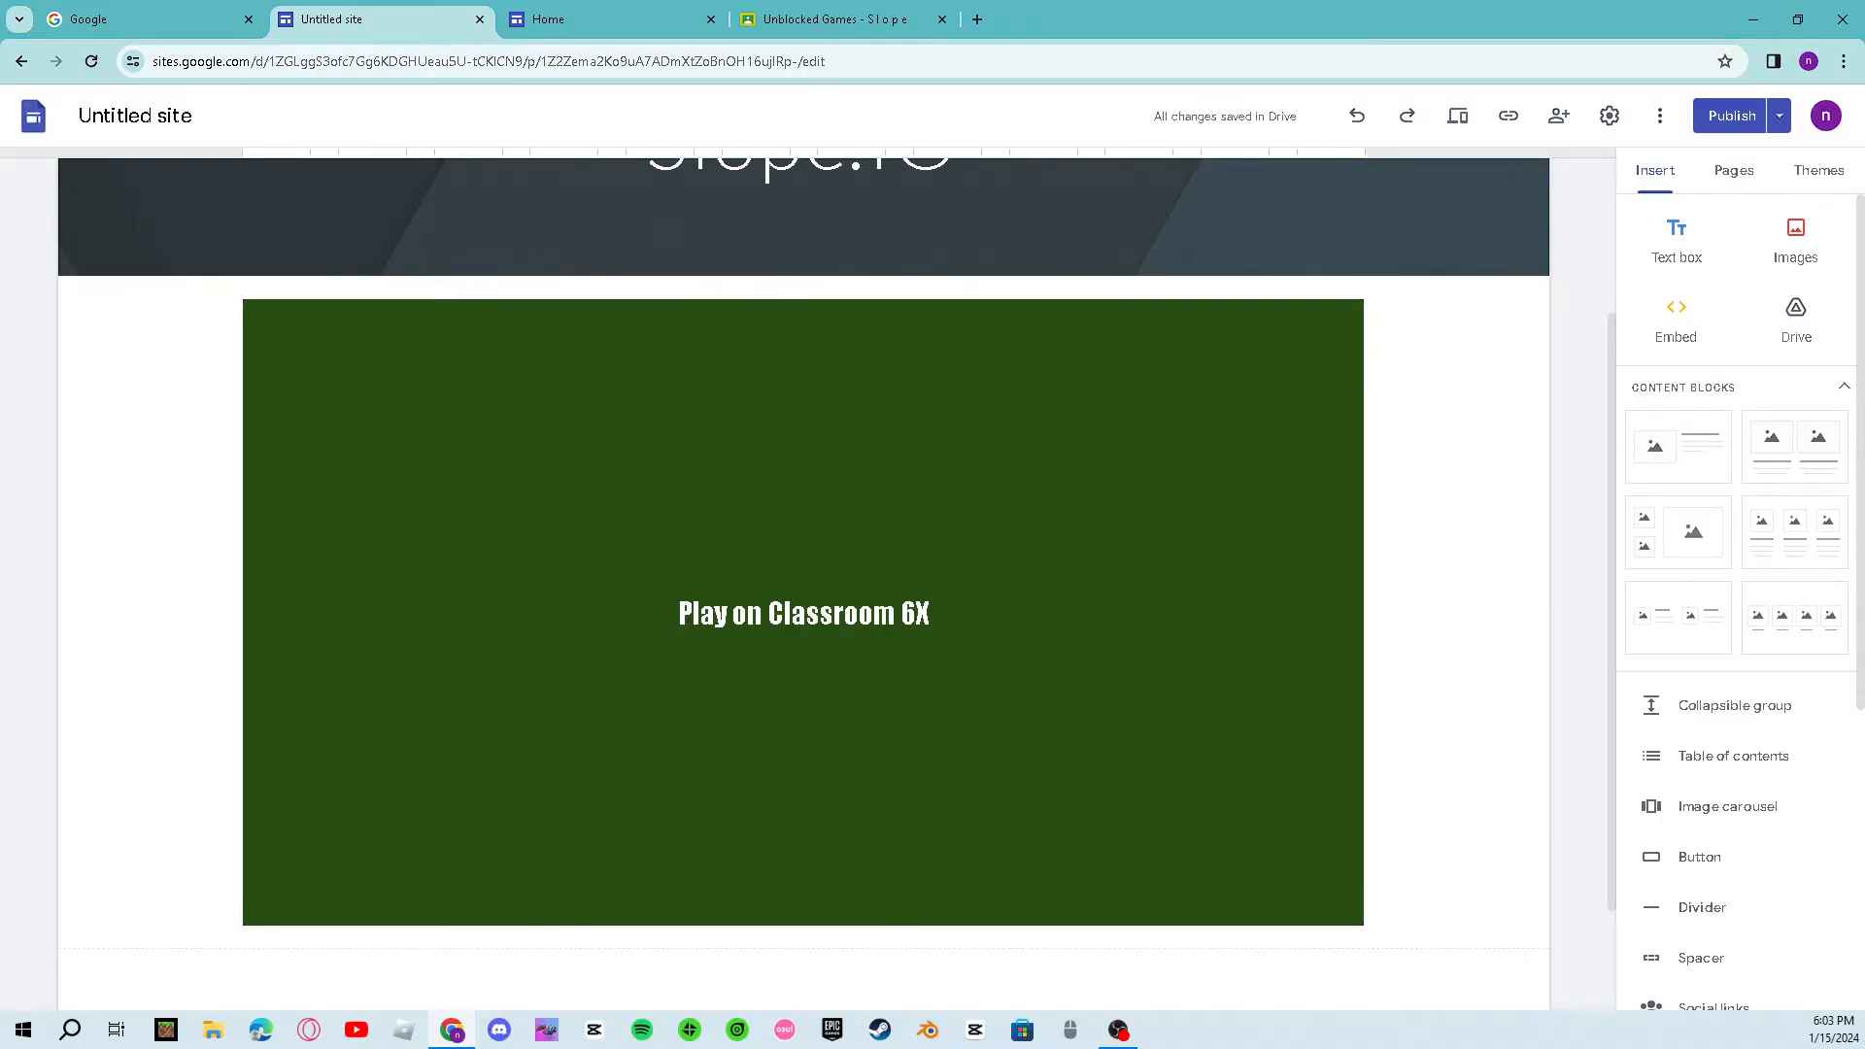
left_click(1676, 320)
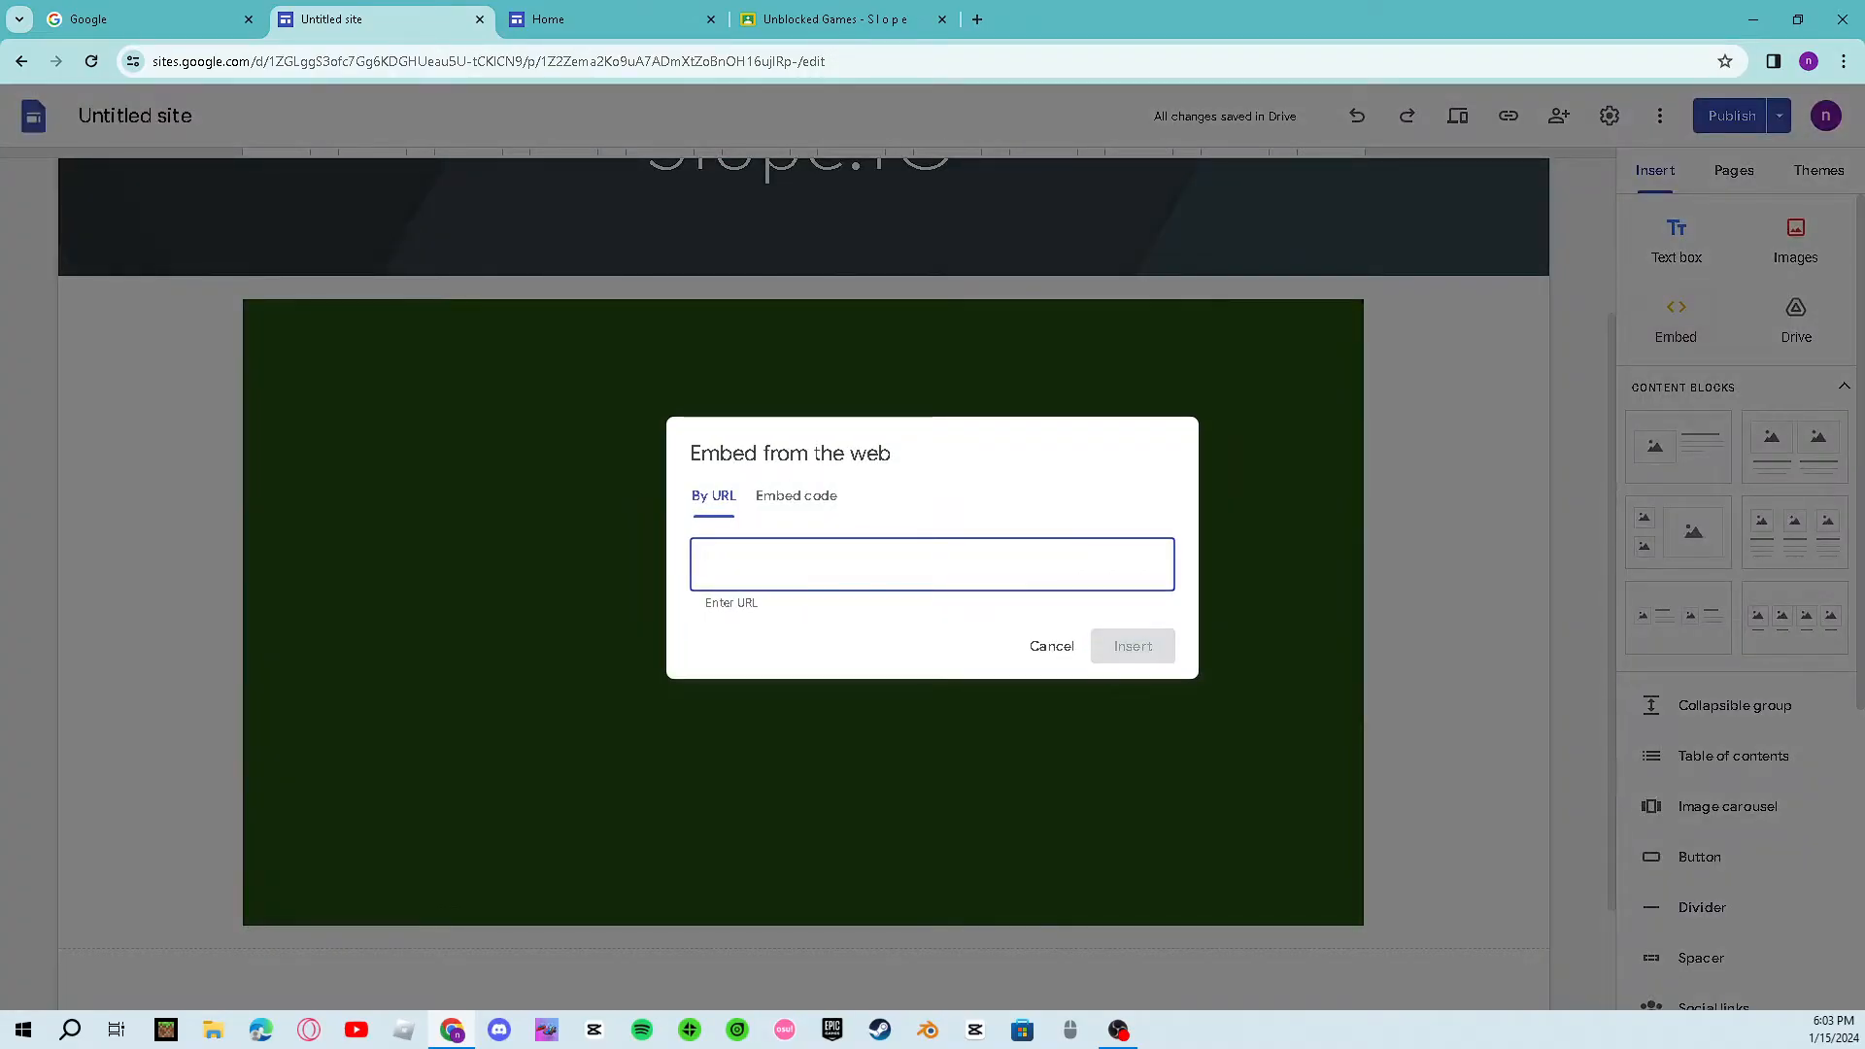
left_click(797, 496)
key("ctrl+v")
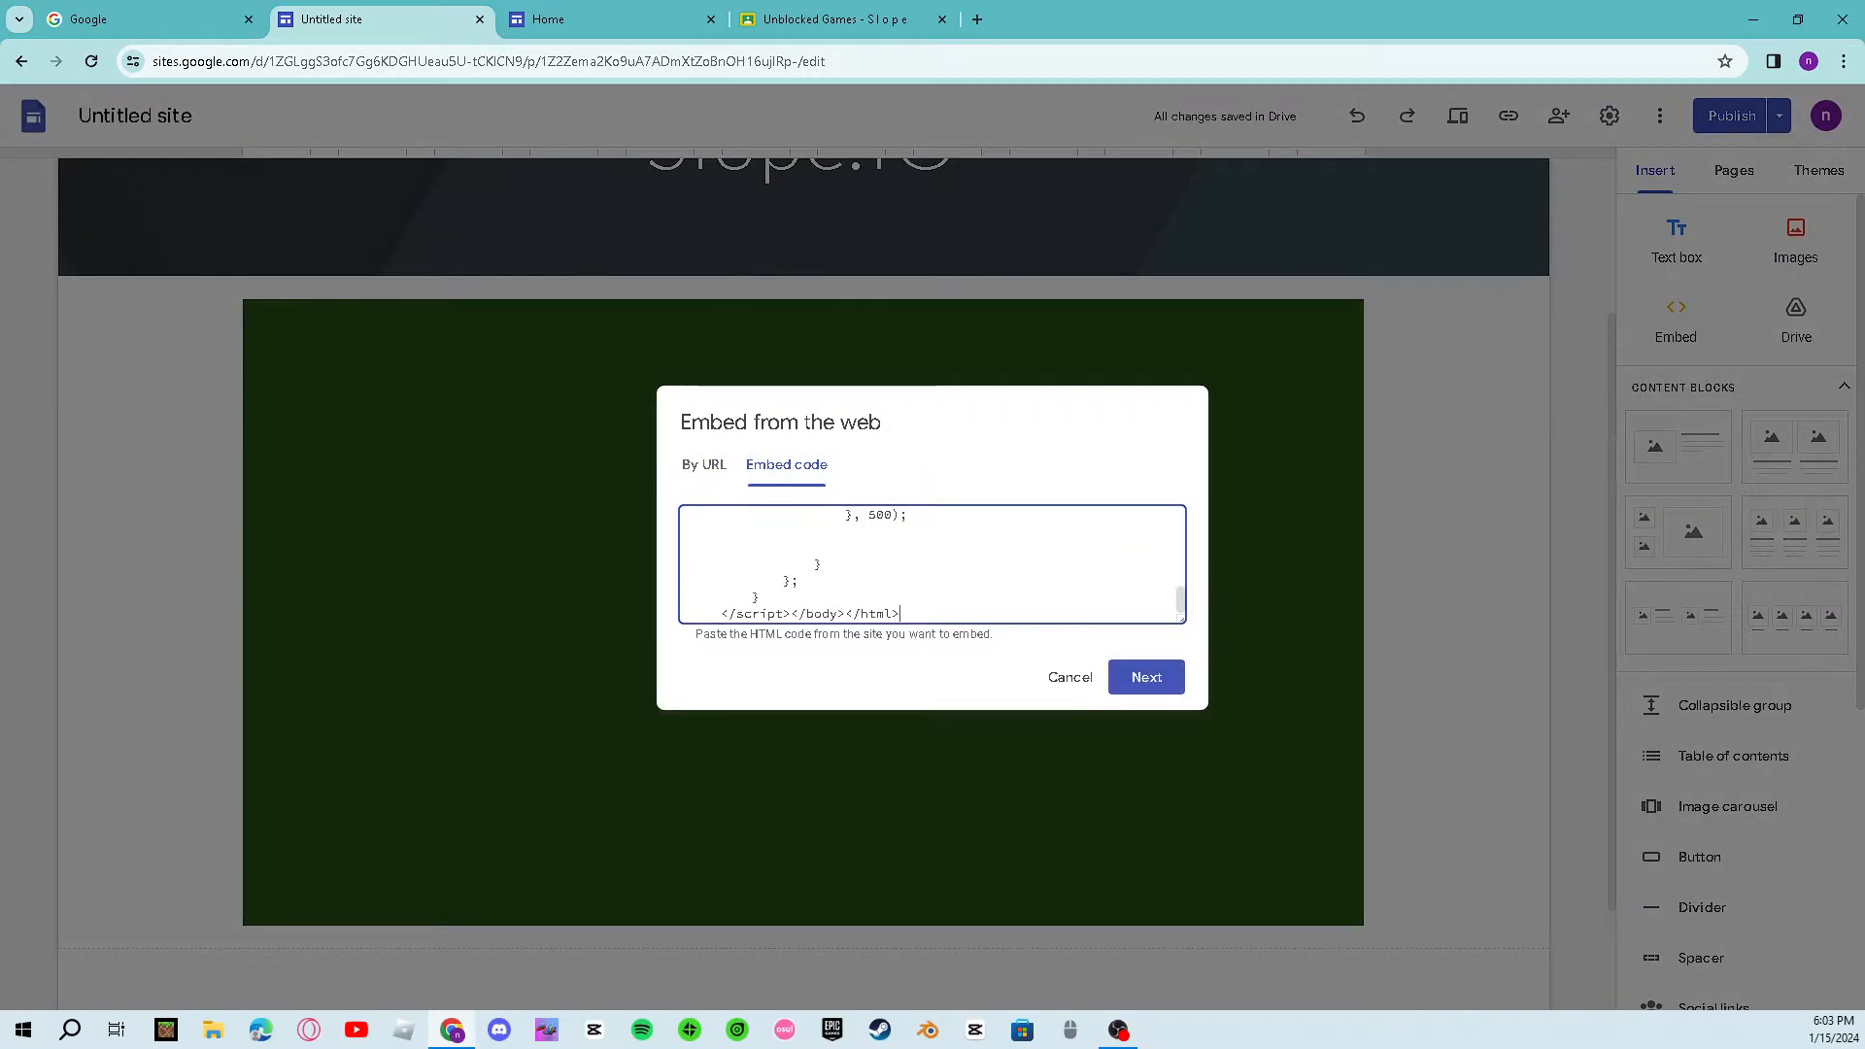
left_click(1146, 677)
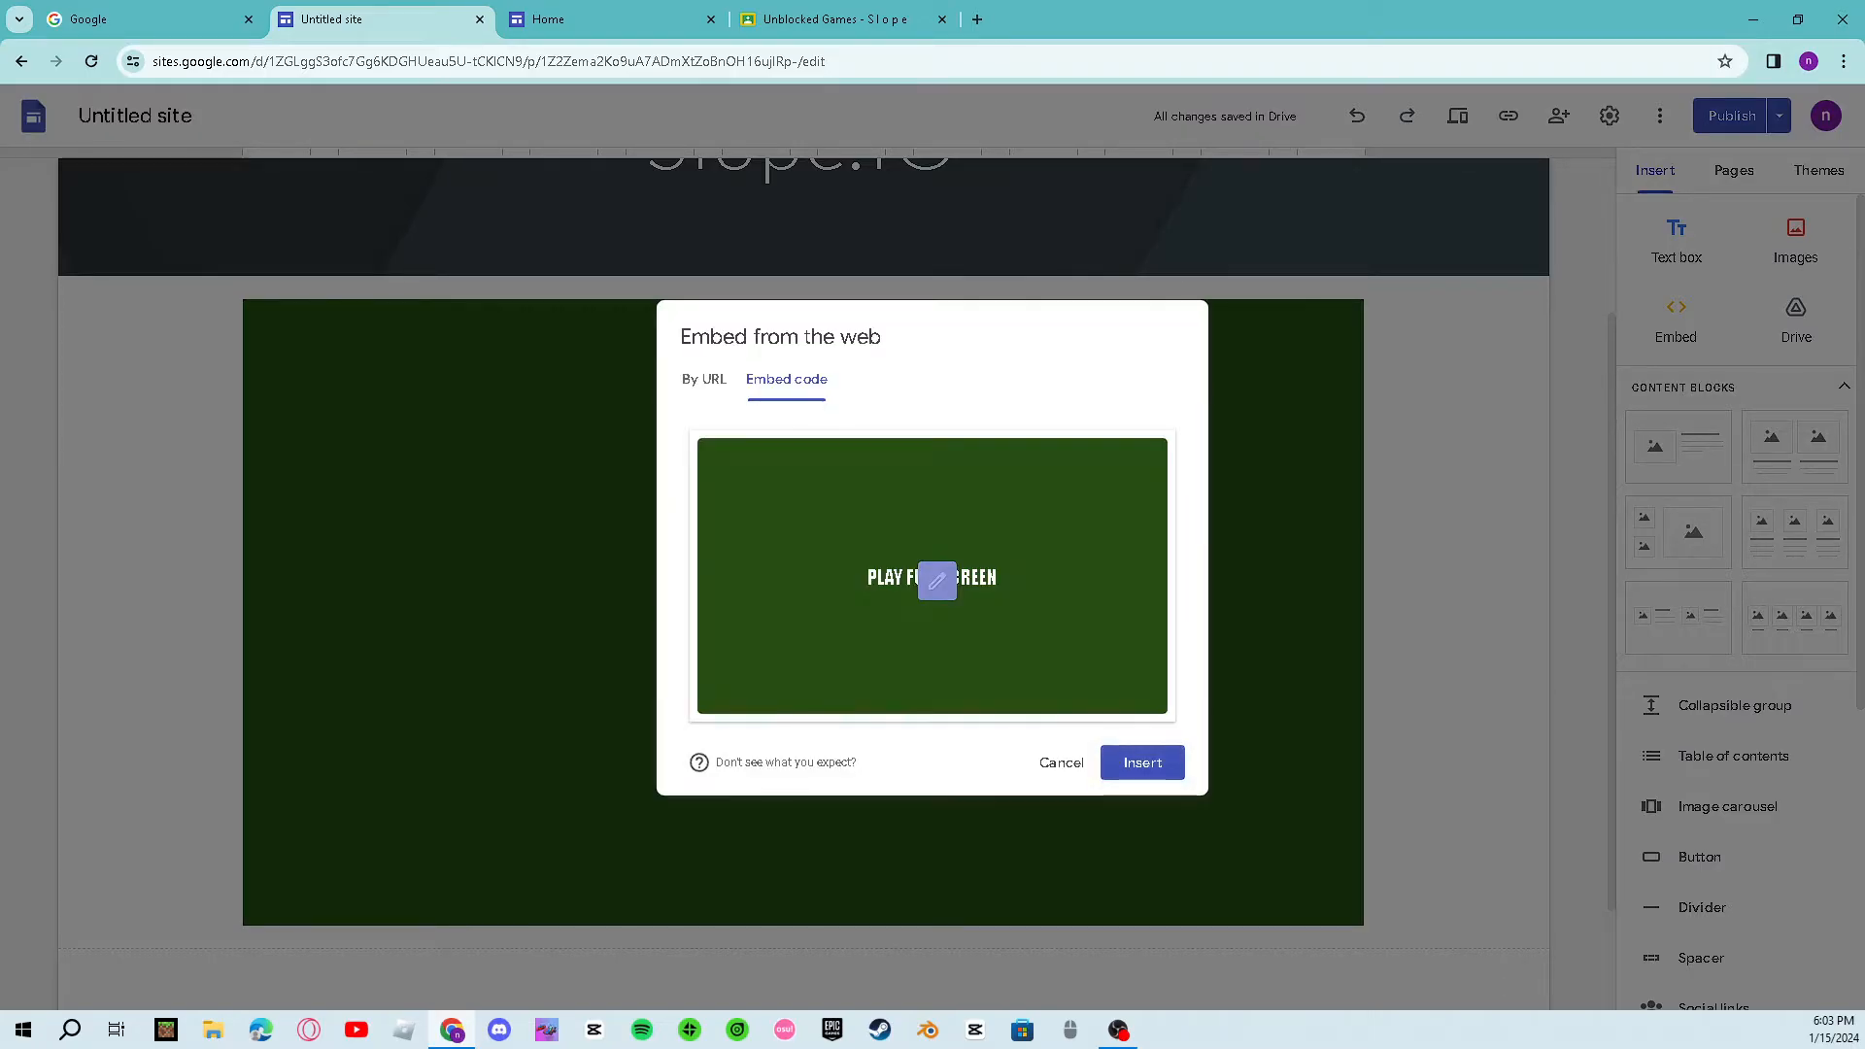
left_click(1142, 761)
left_click_drag(790, 785, 1437, 785)
Step: Publish the updated Slope.IO page and open the published site
left_click(1732, 115)
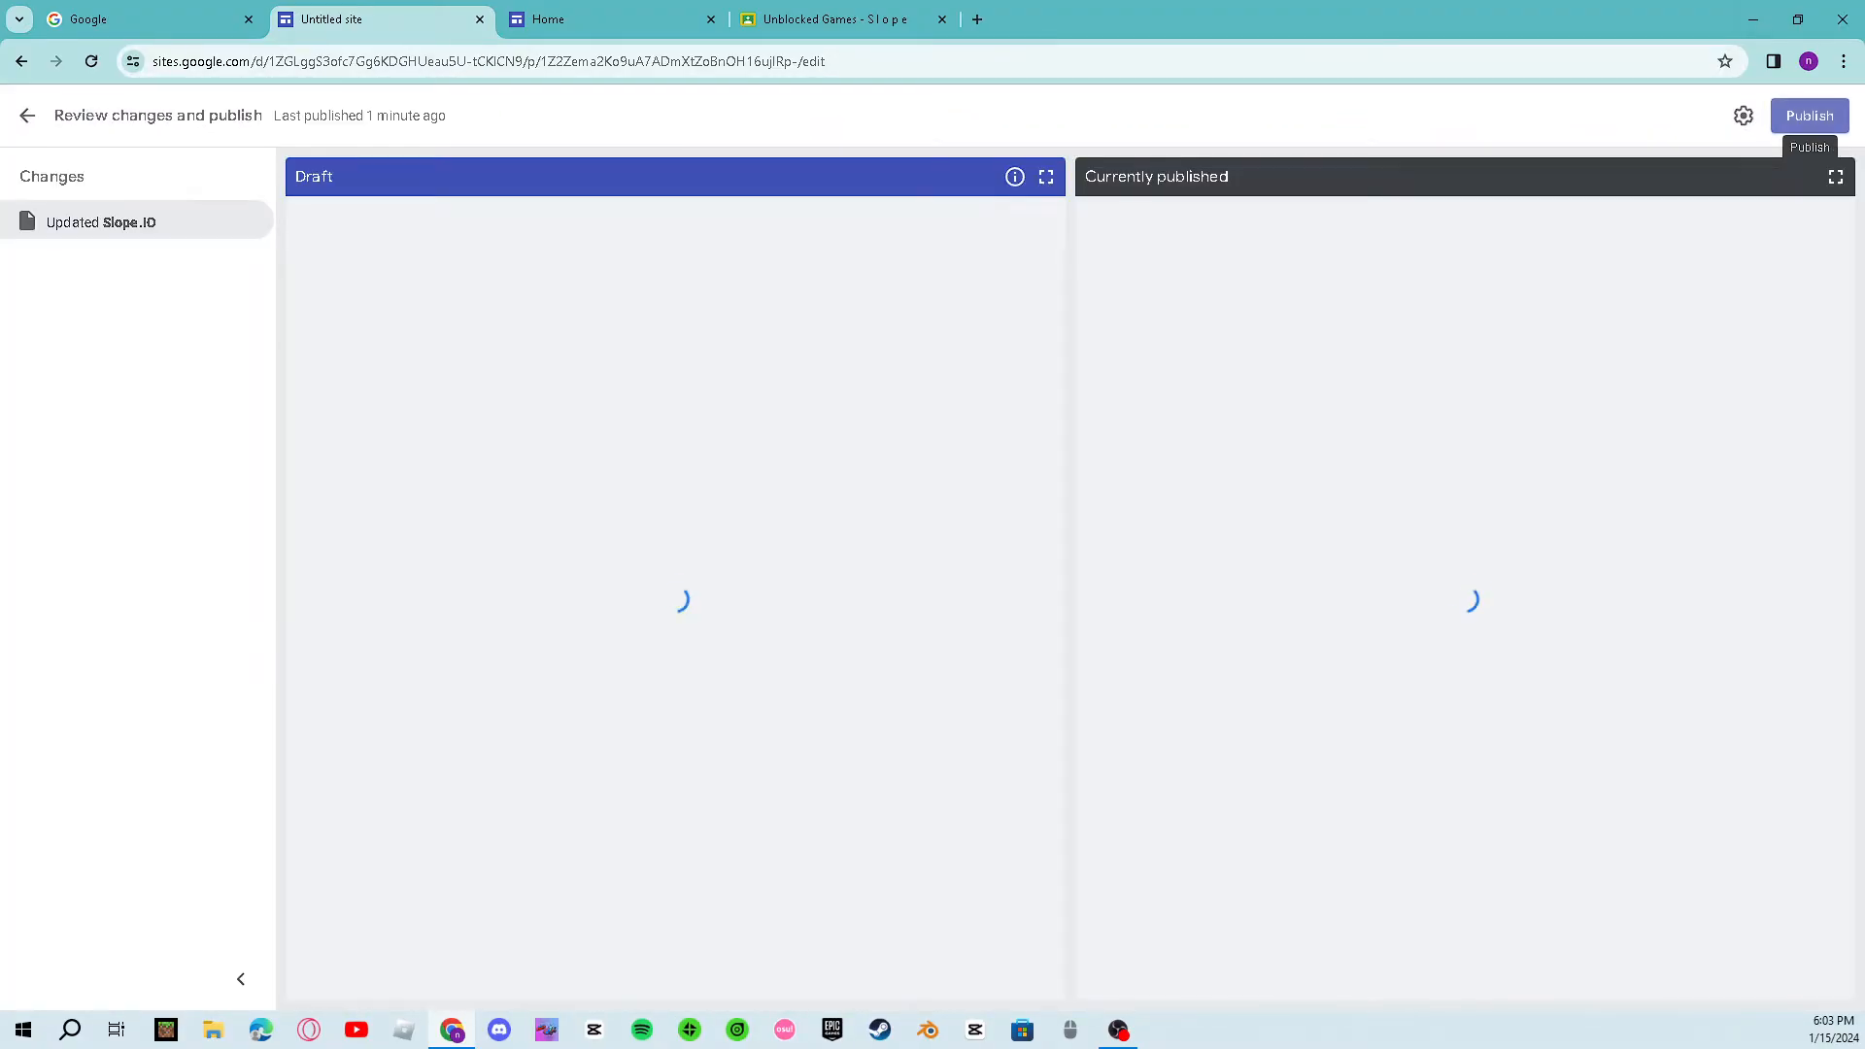
left_click(1810, 116)
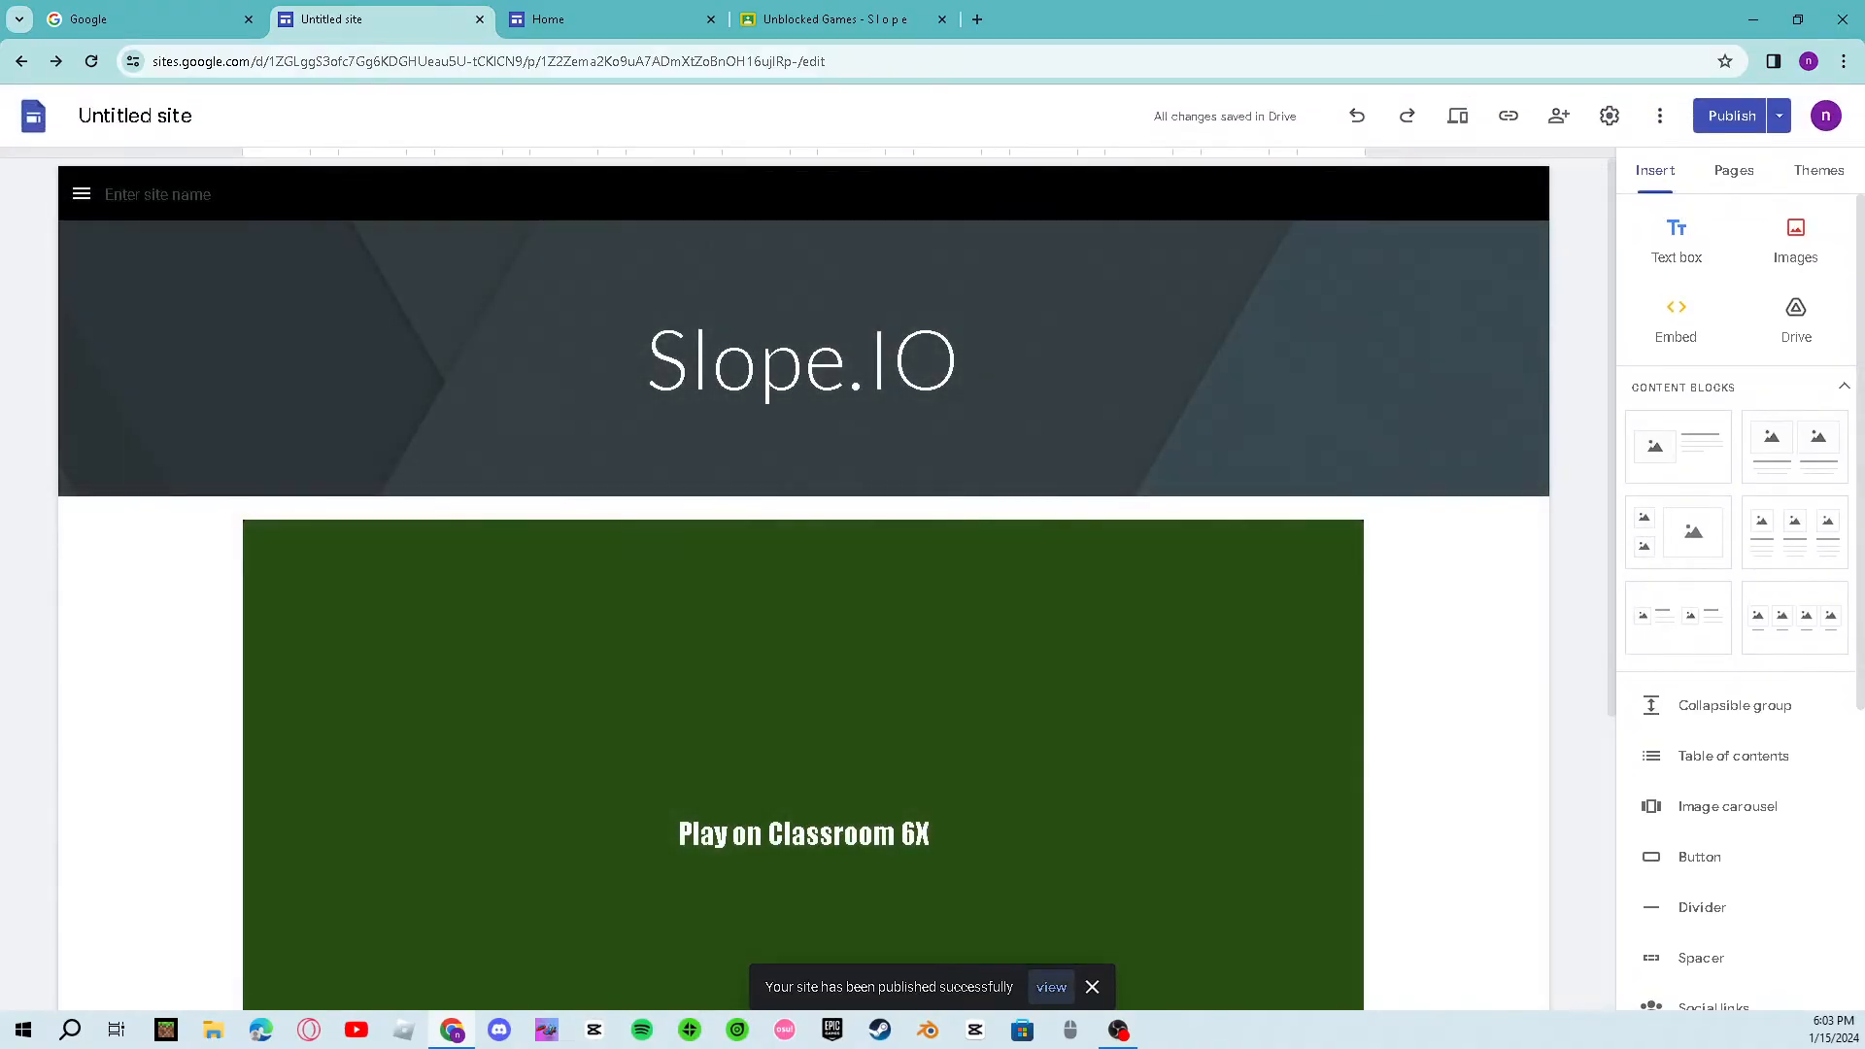
left_click(1051, 987)
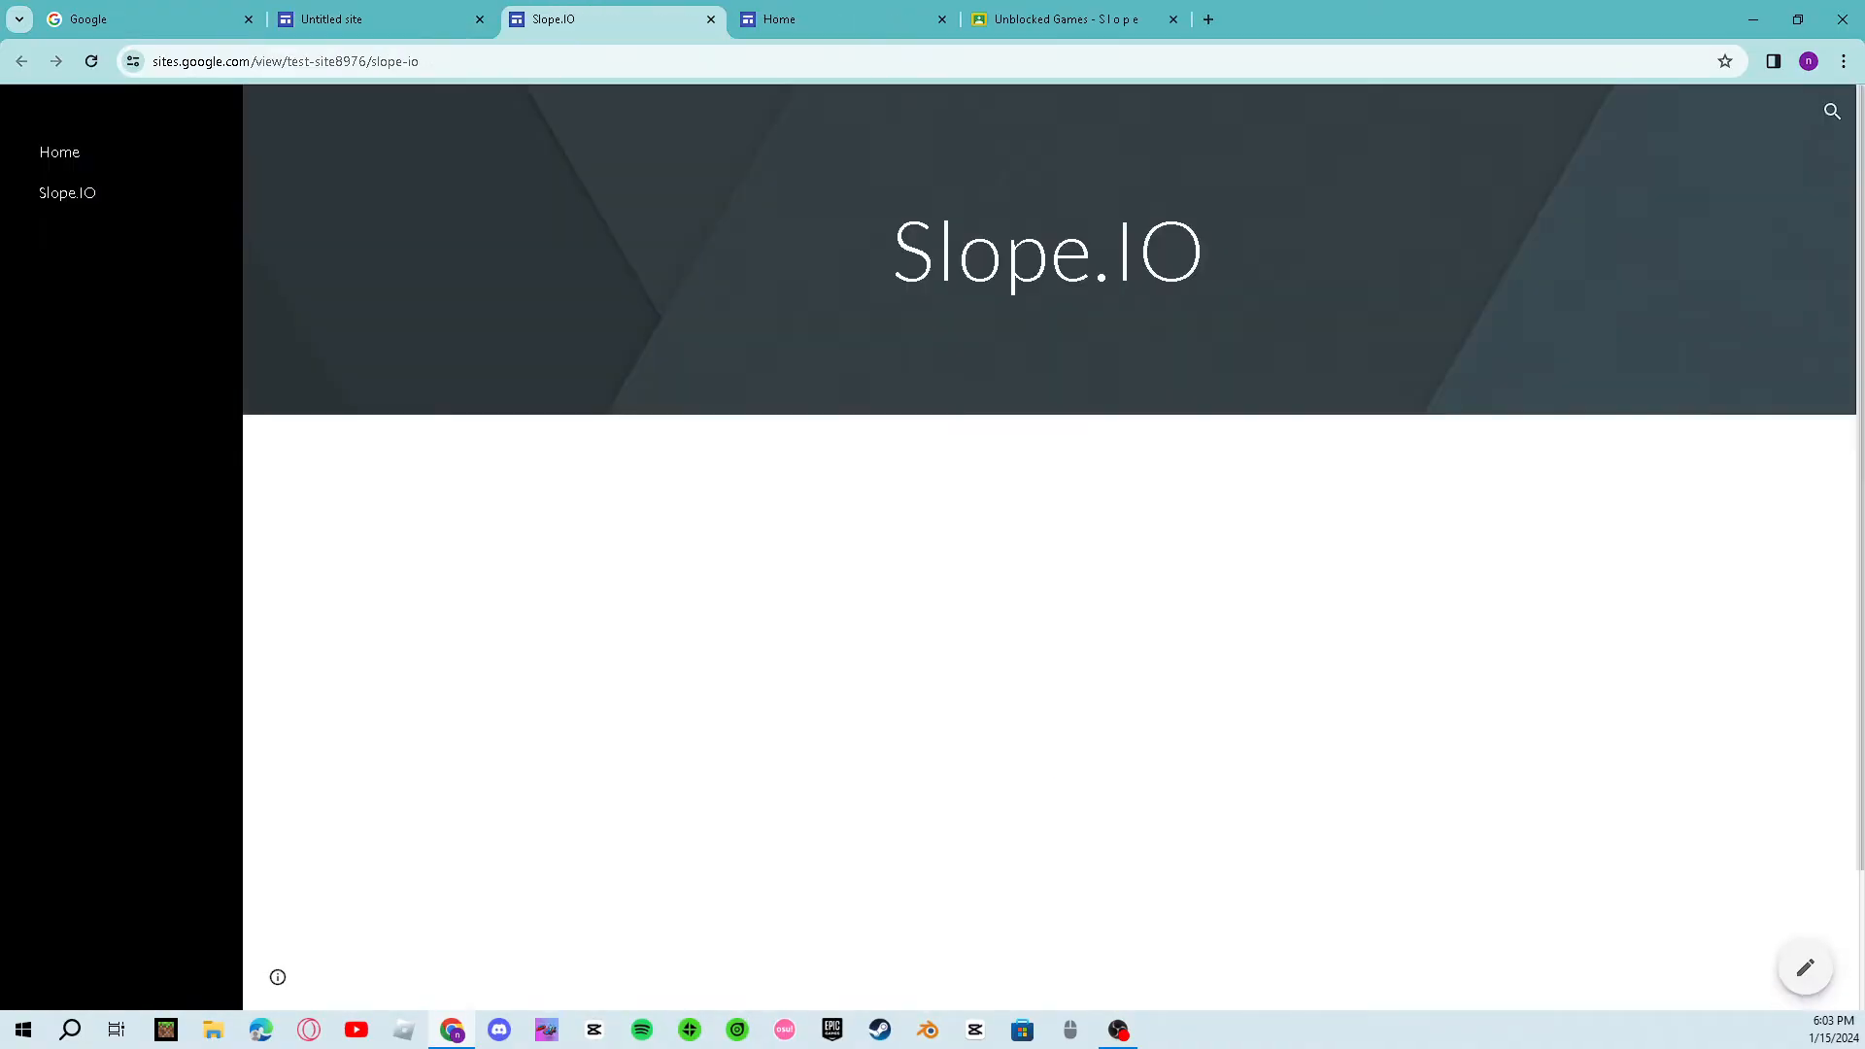
Step: Test the PLAY FULLSCREEN button on the published Slope.IO page by starting a Slope game, and close the game
scroll(1049, 547, "down", 2)
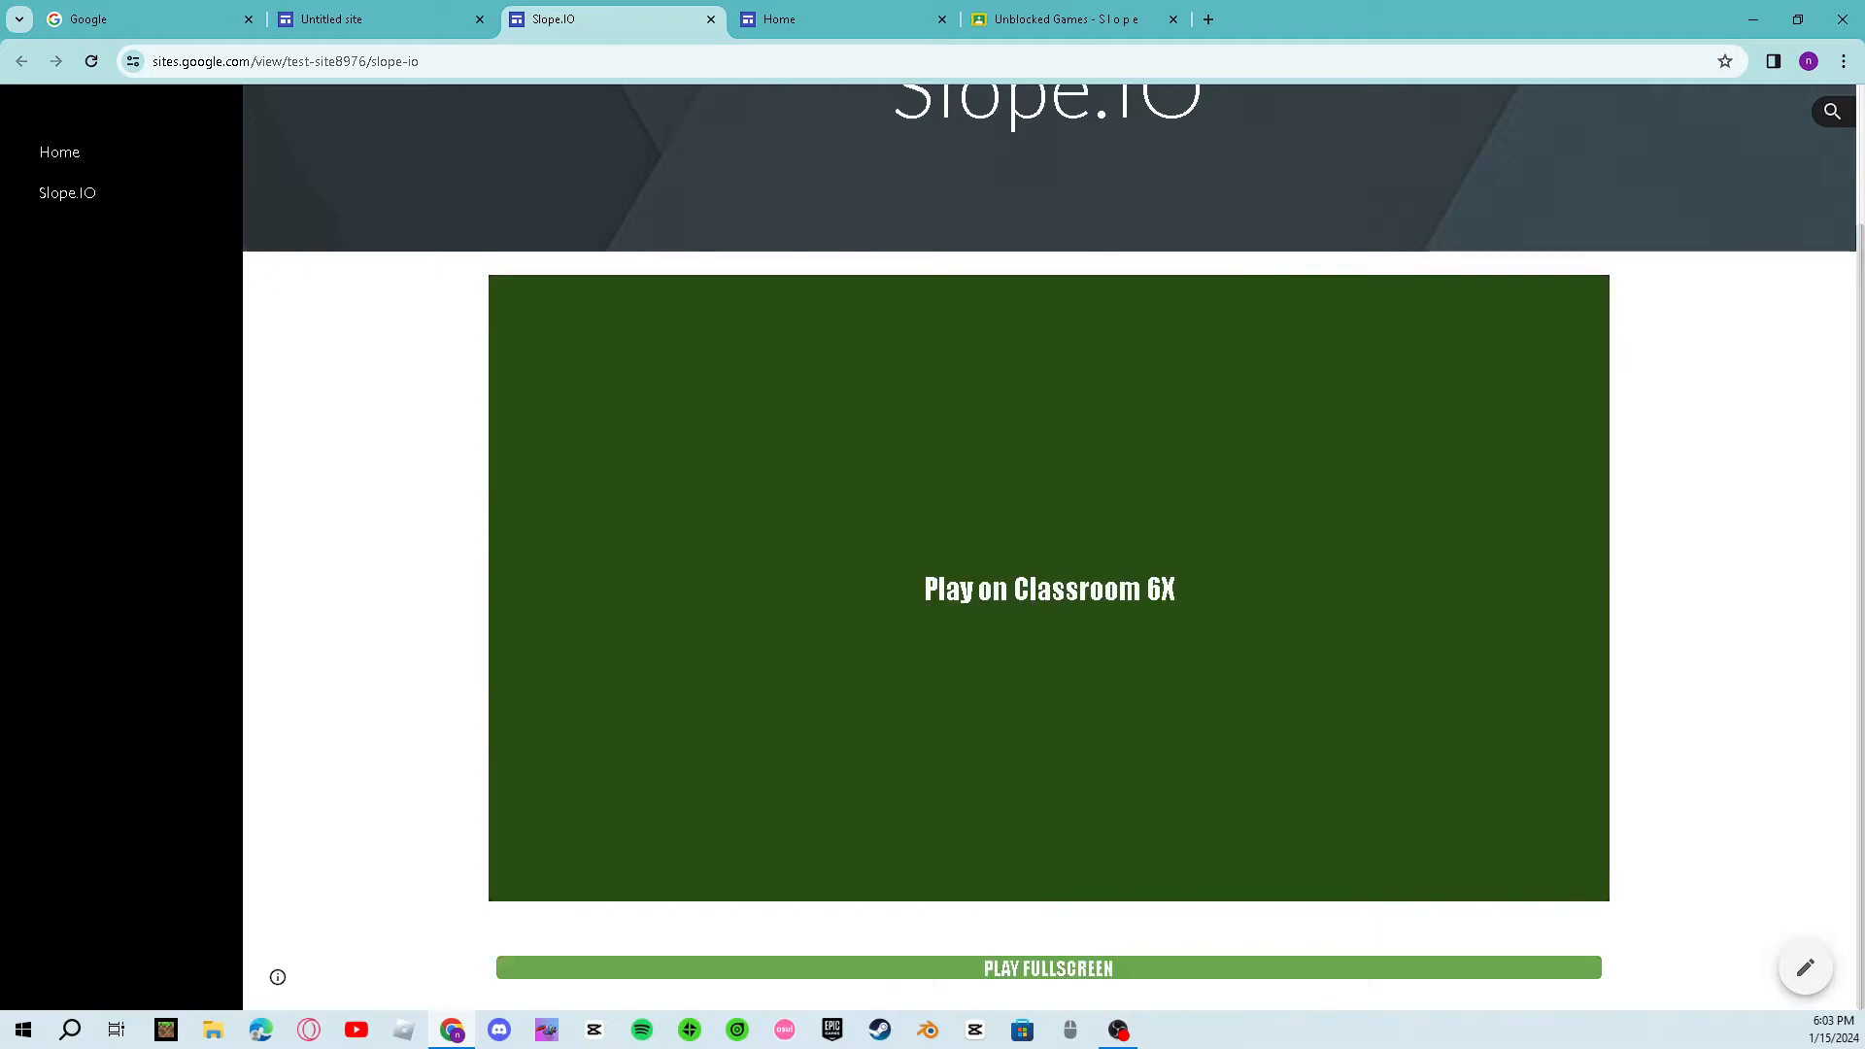
left_click(1049, 968)
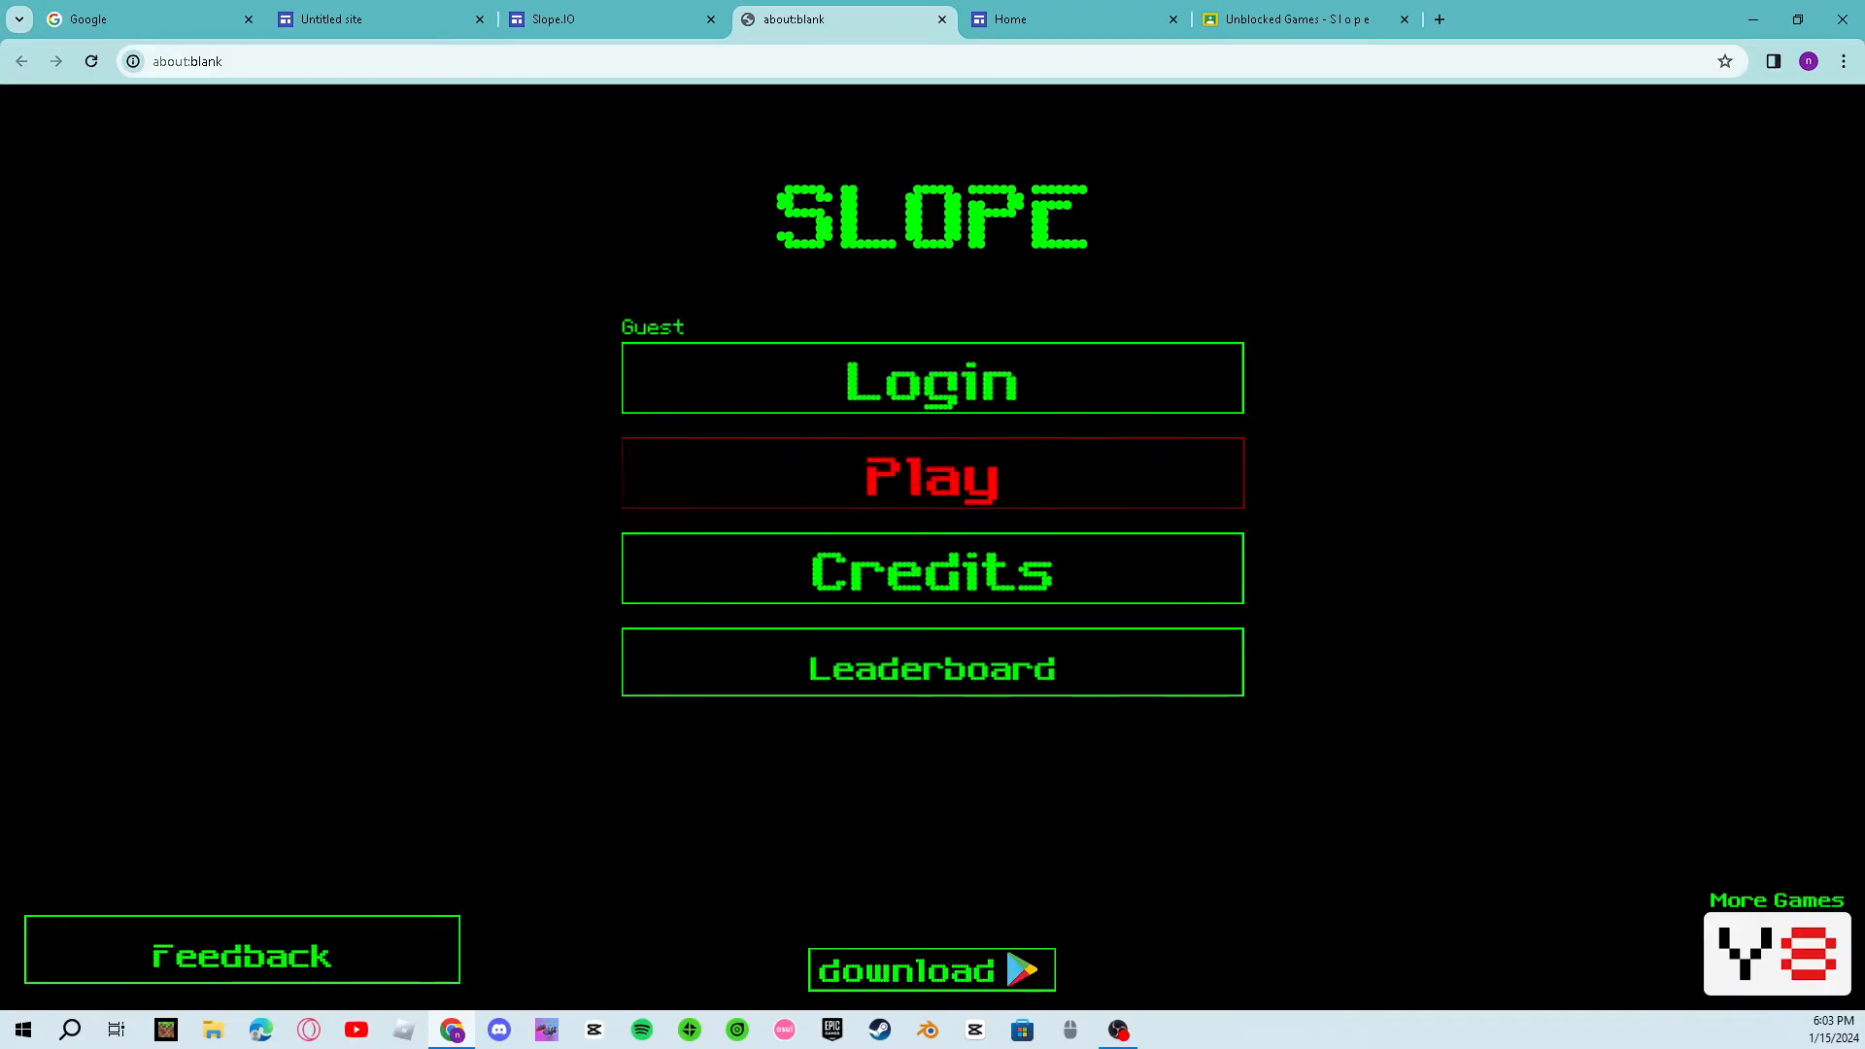
left_click(932, 475)
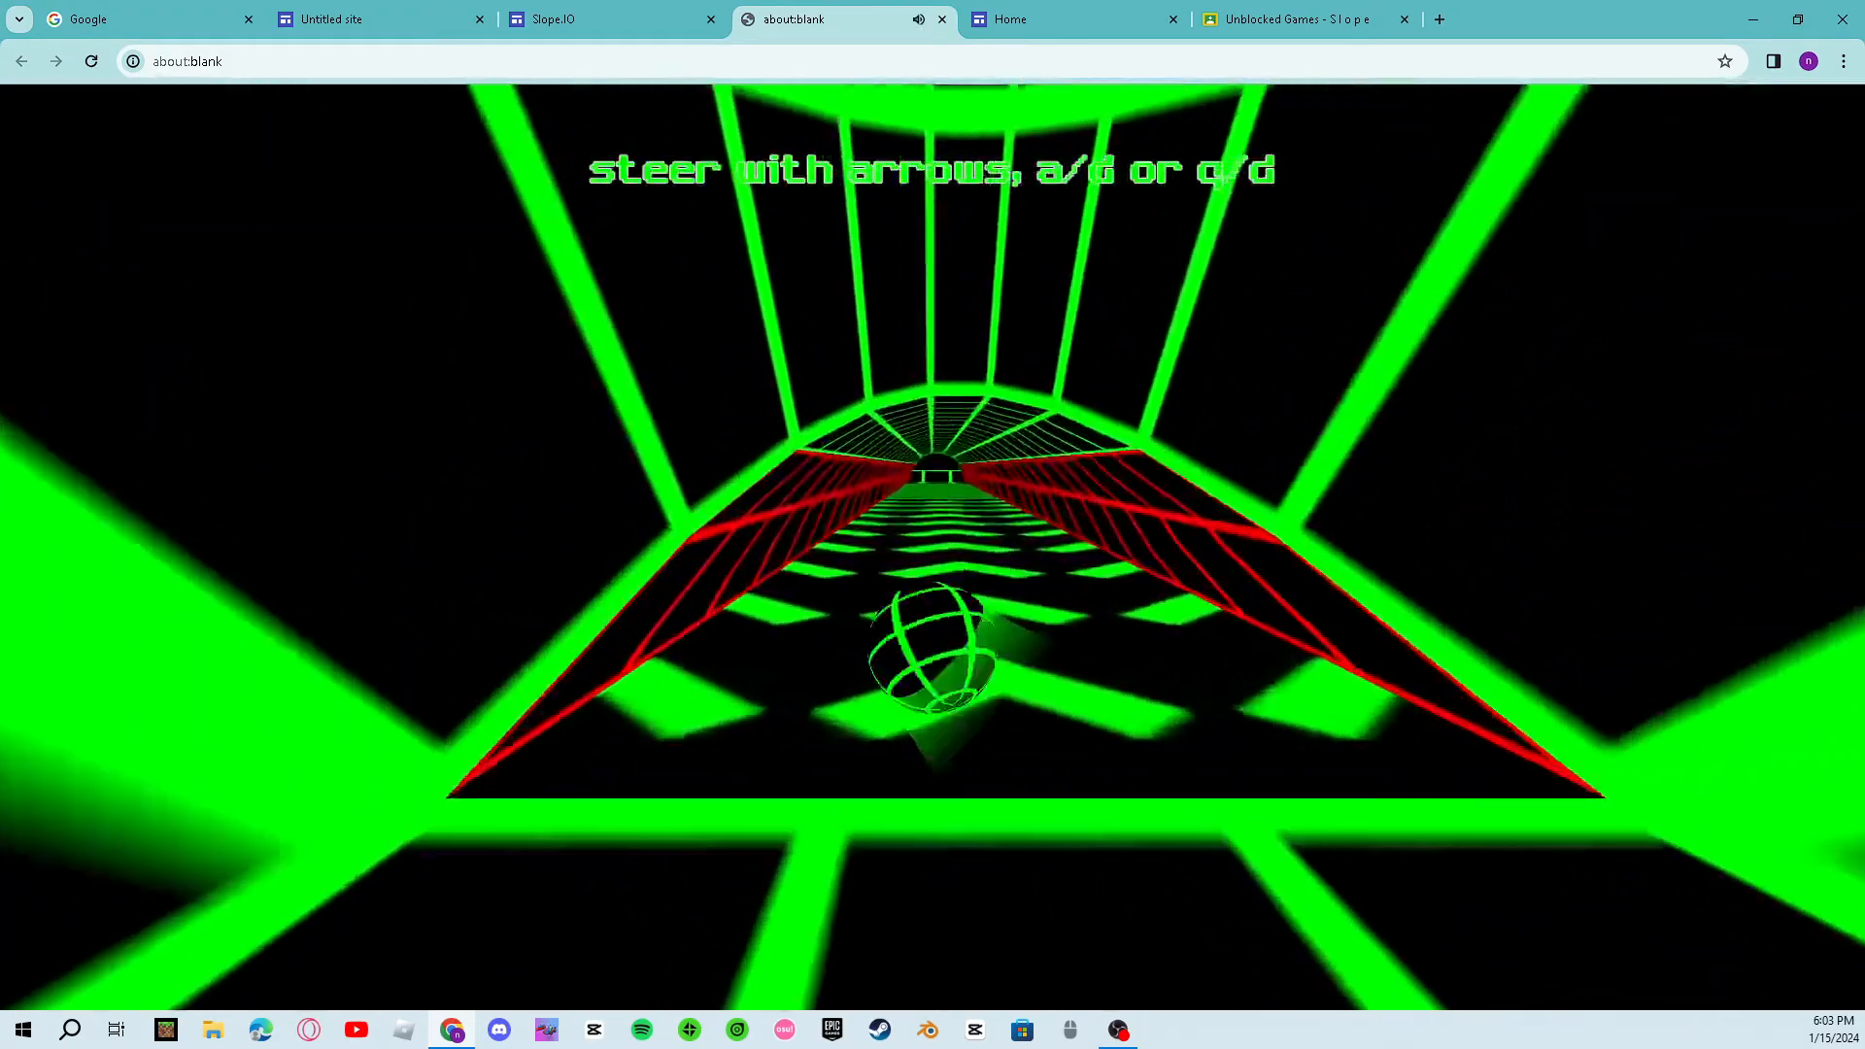
key("ctrl+w")
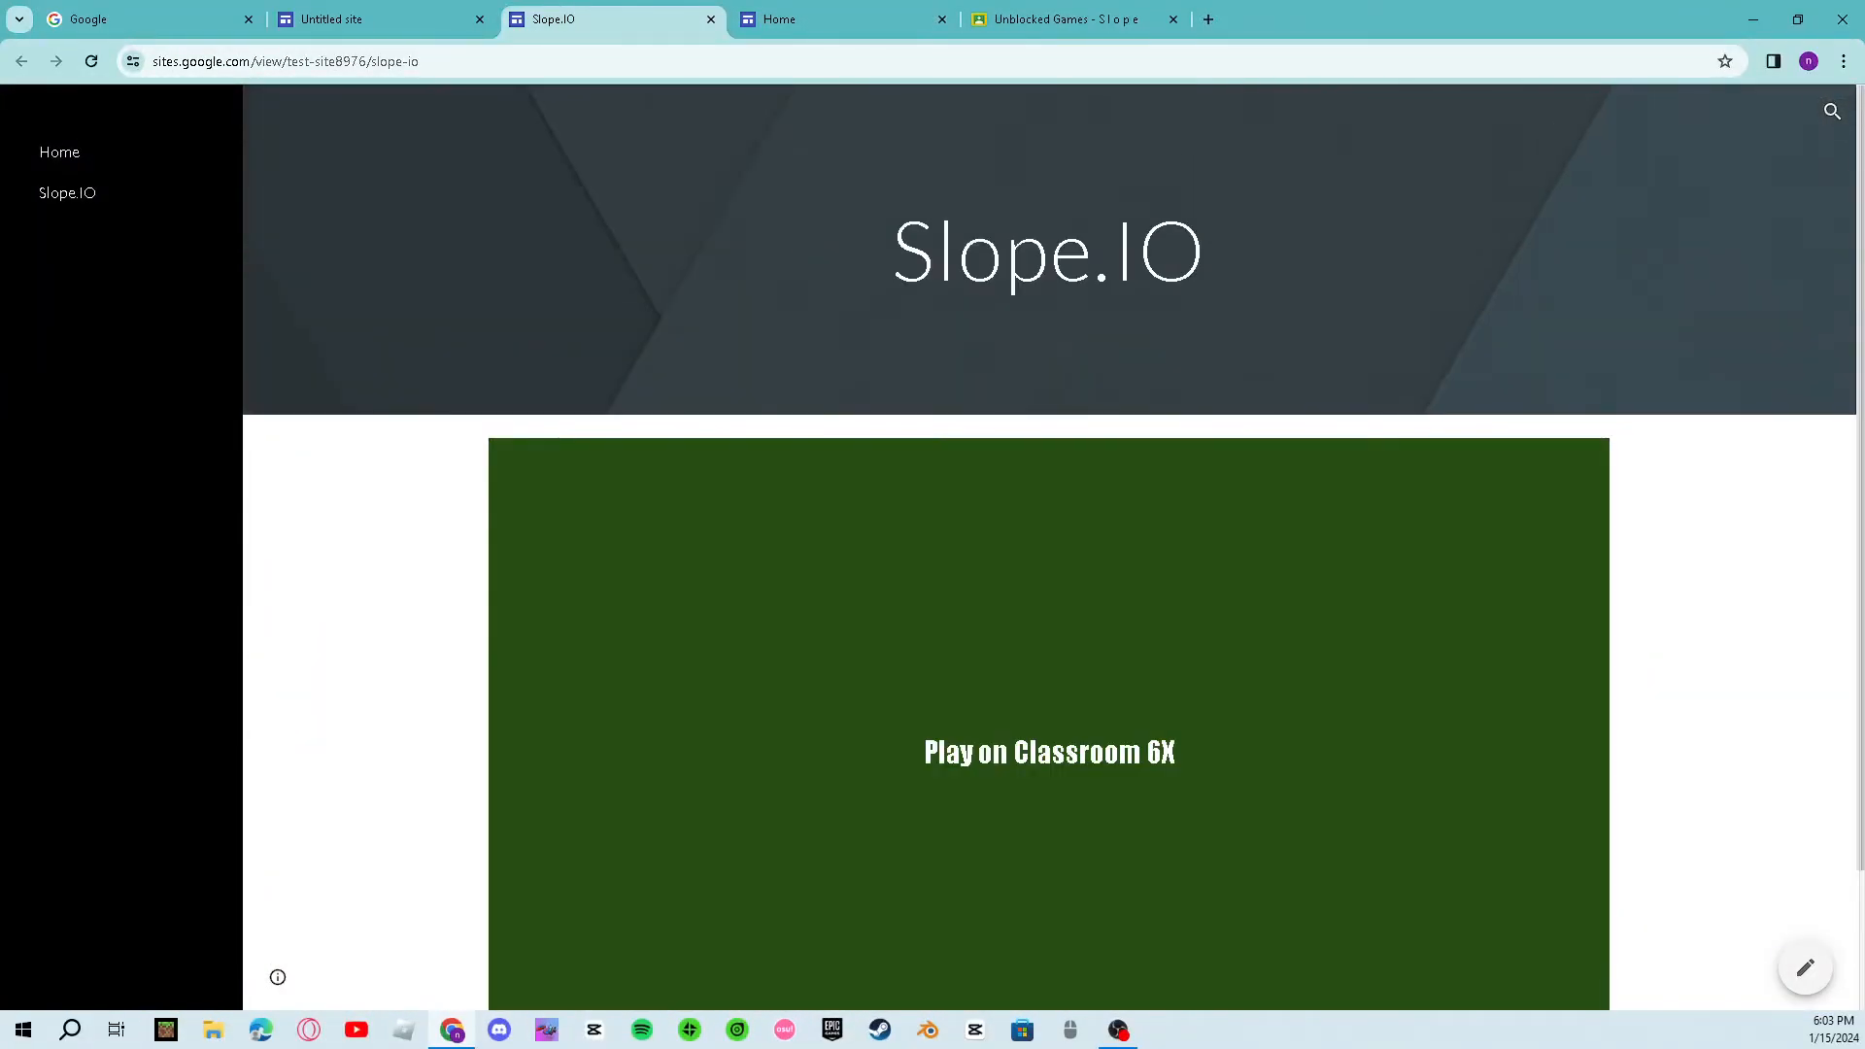
Step: Return to the site editor and check whether any changes still need publishing
key("ctrl+Tab")
left_click(379, 20)
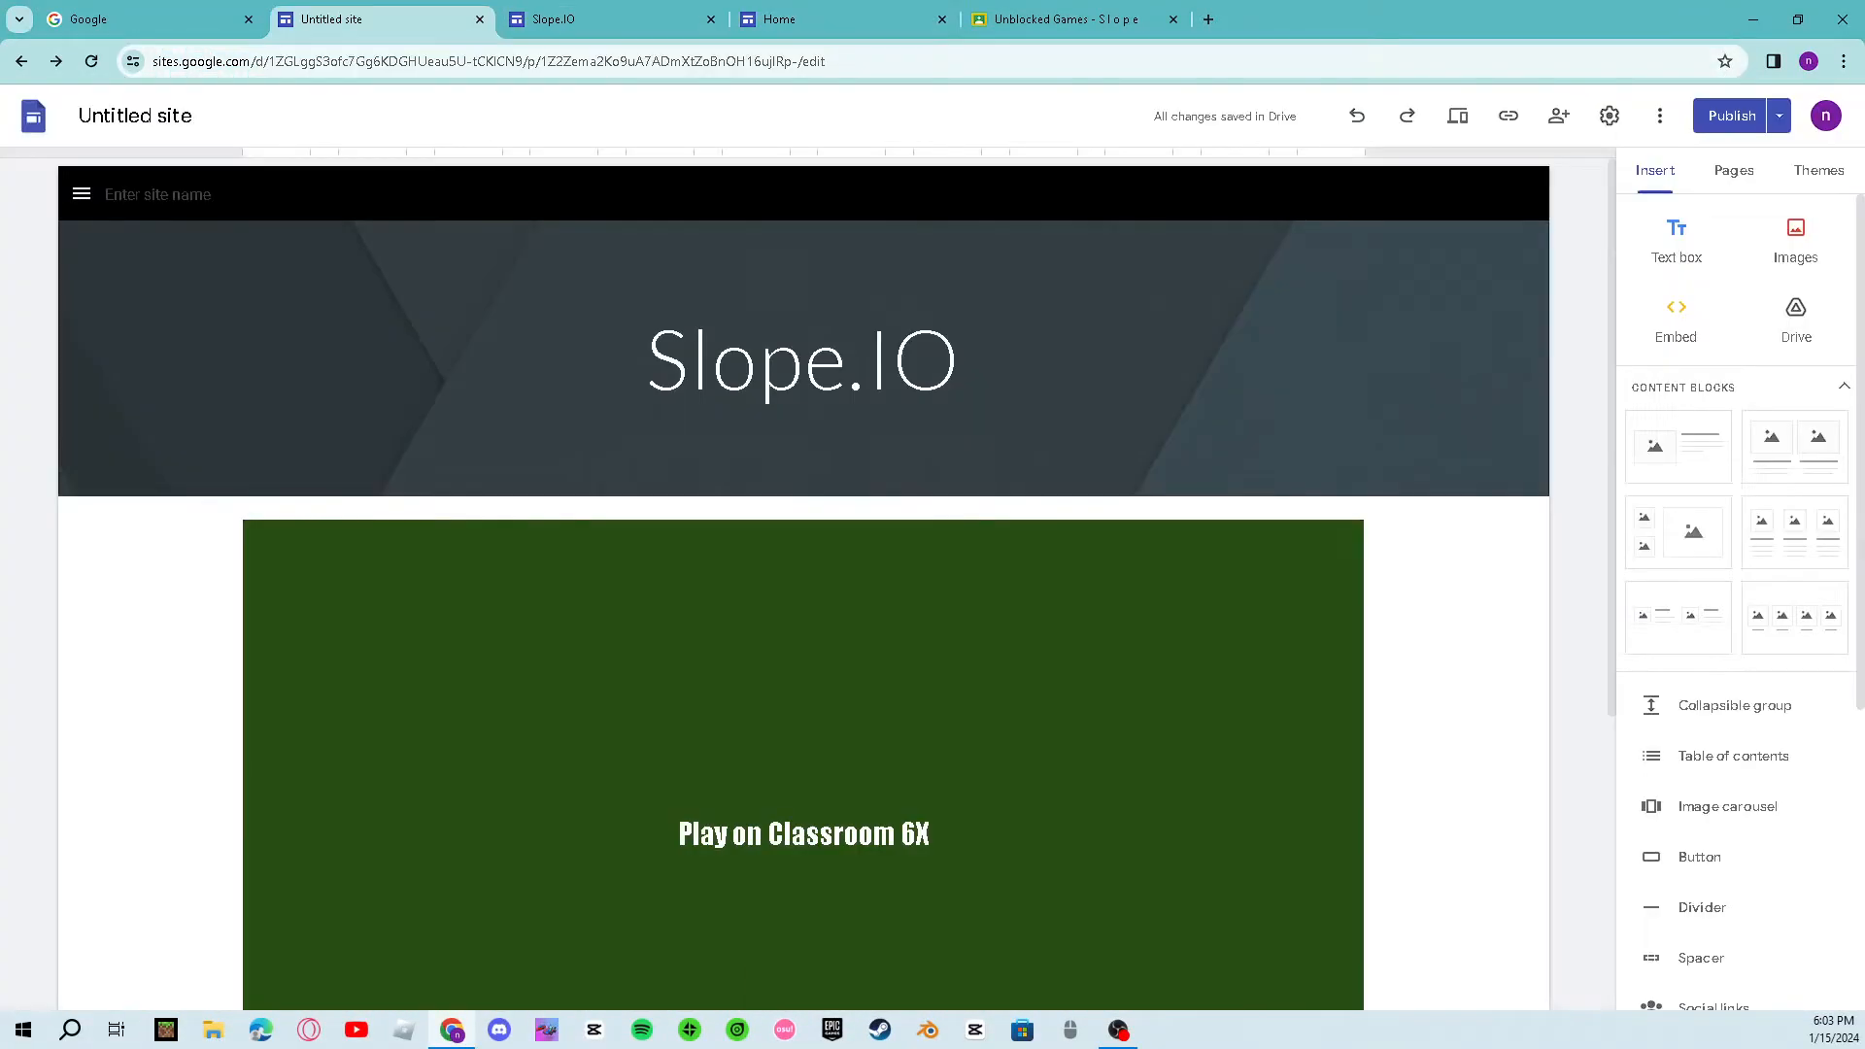
left_click(1724, 116)
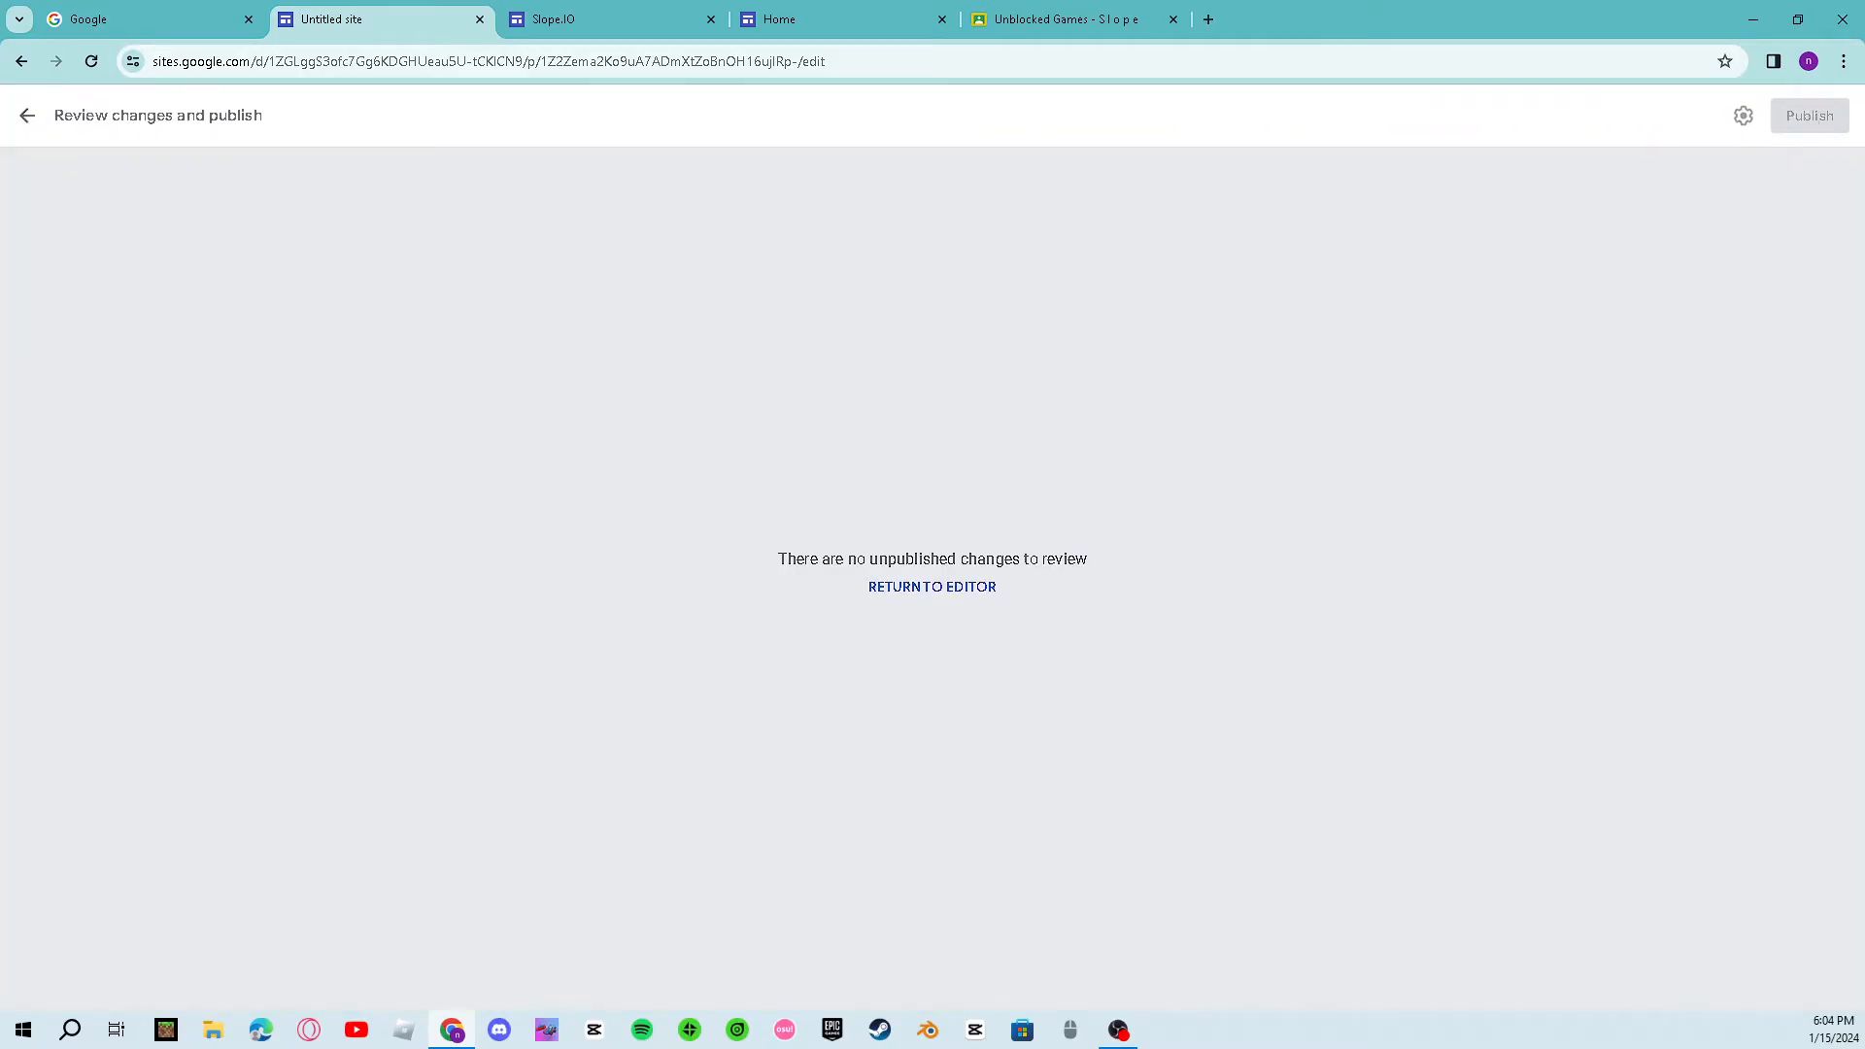
left_click(27, 116)
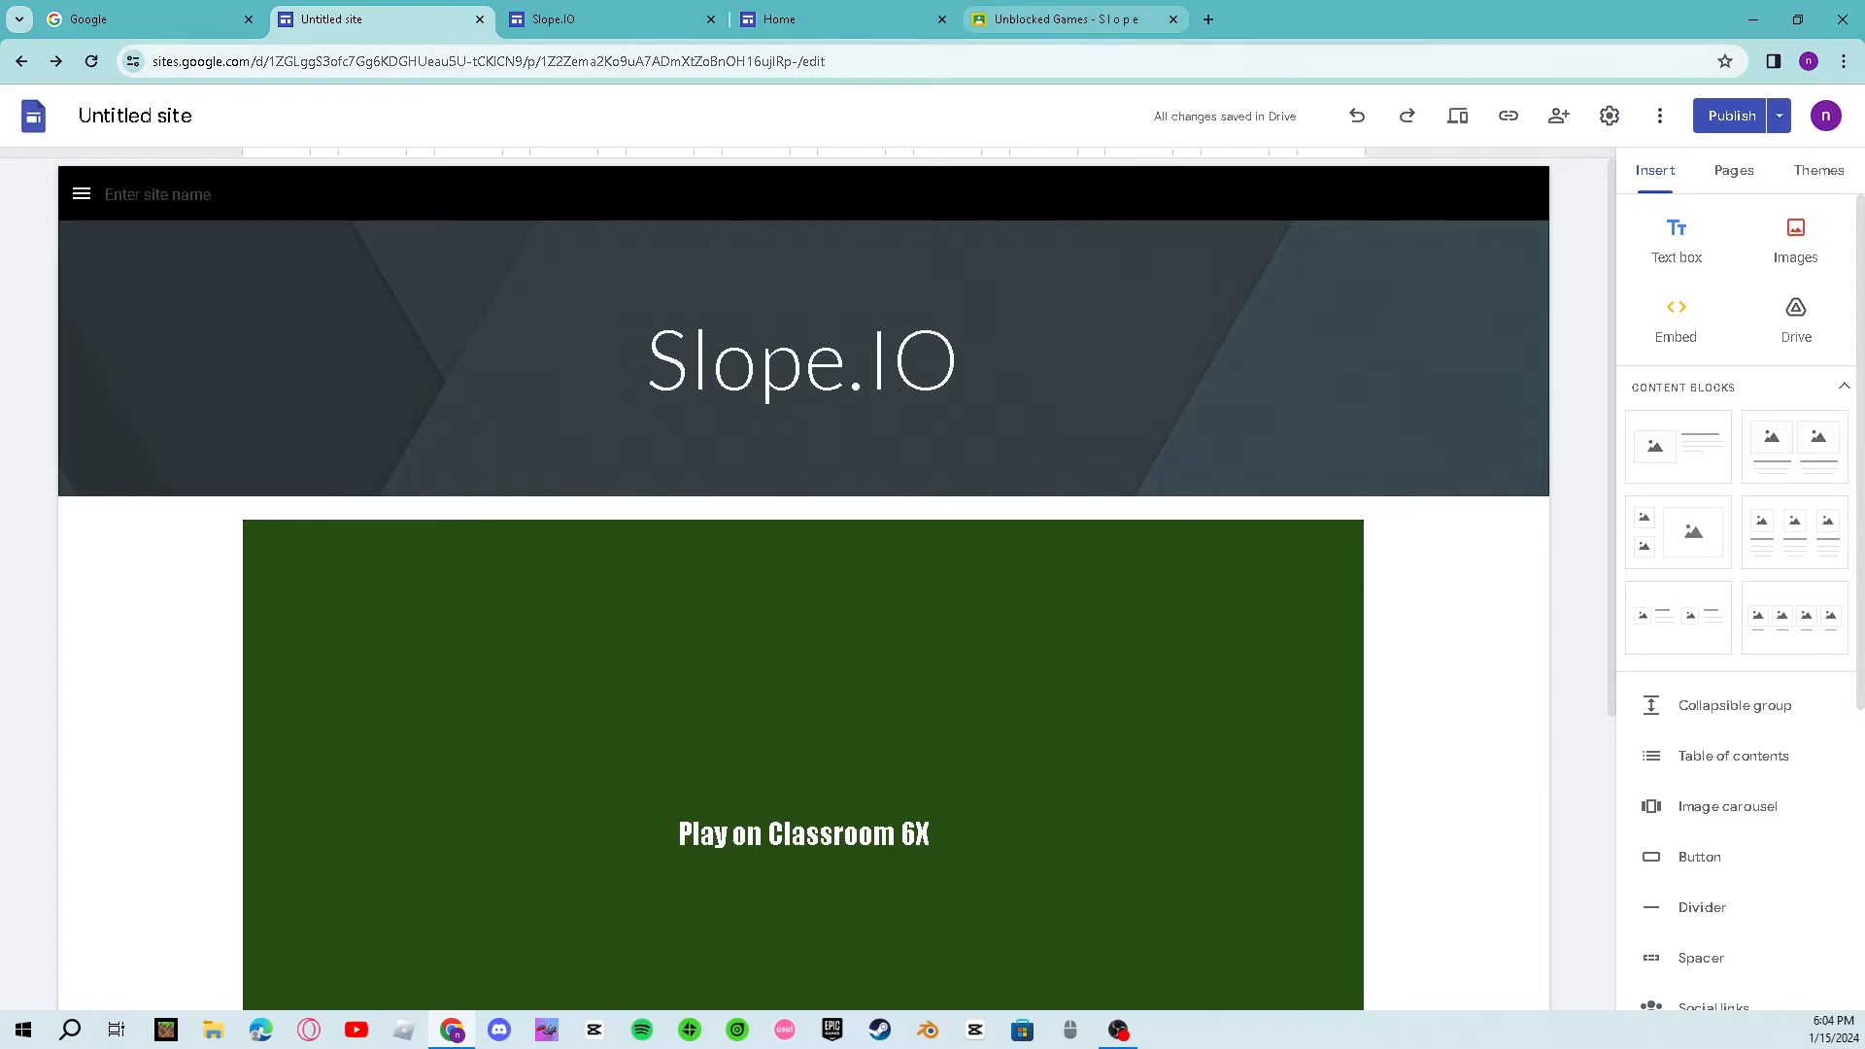
Step: Open the existing unblocked games site from the list of recent sites and look through its pages
left_click(1067, 19)
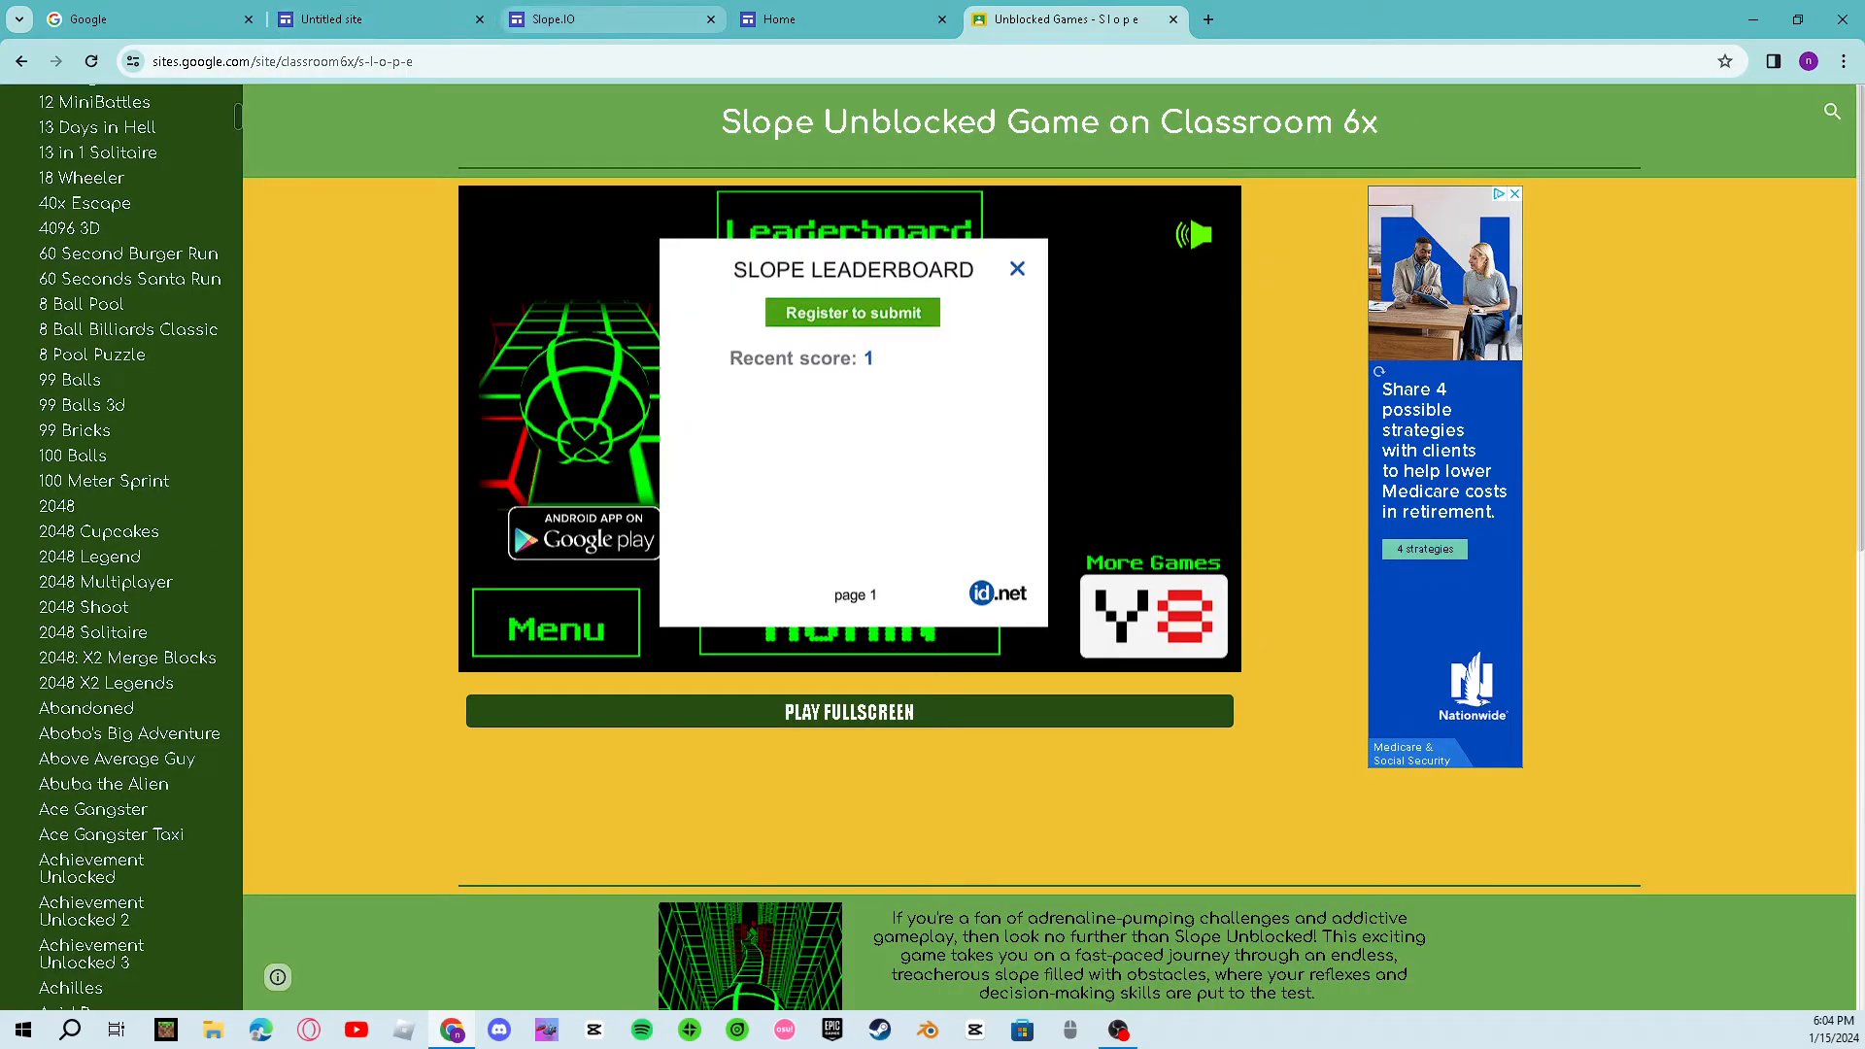
left_click(379, 19)
left_click(33, 116)
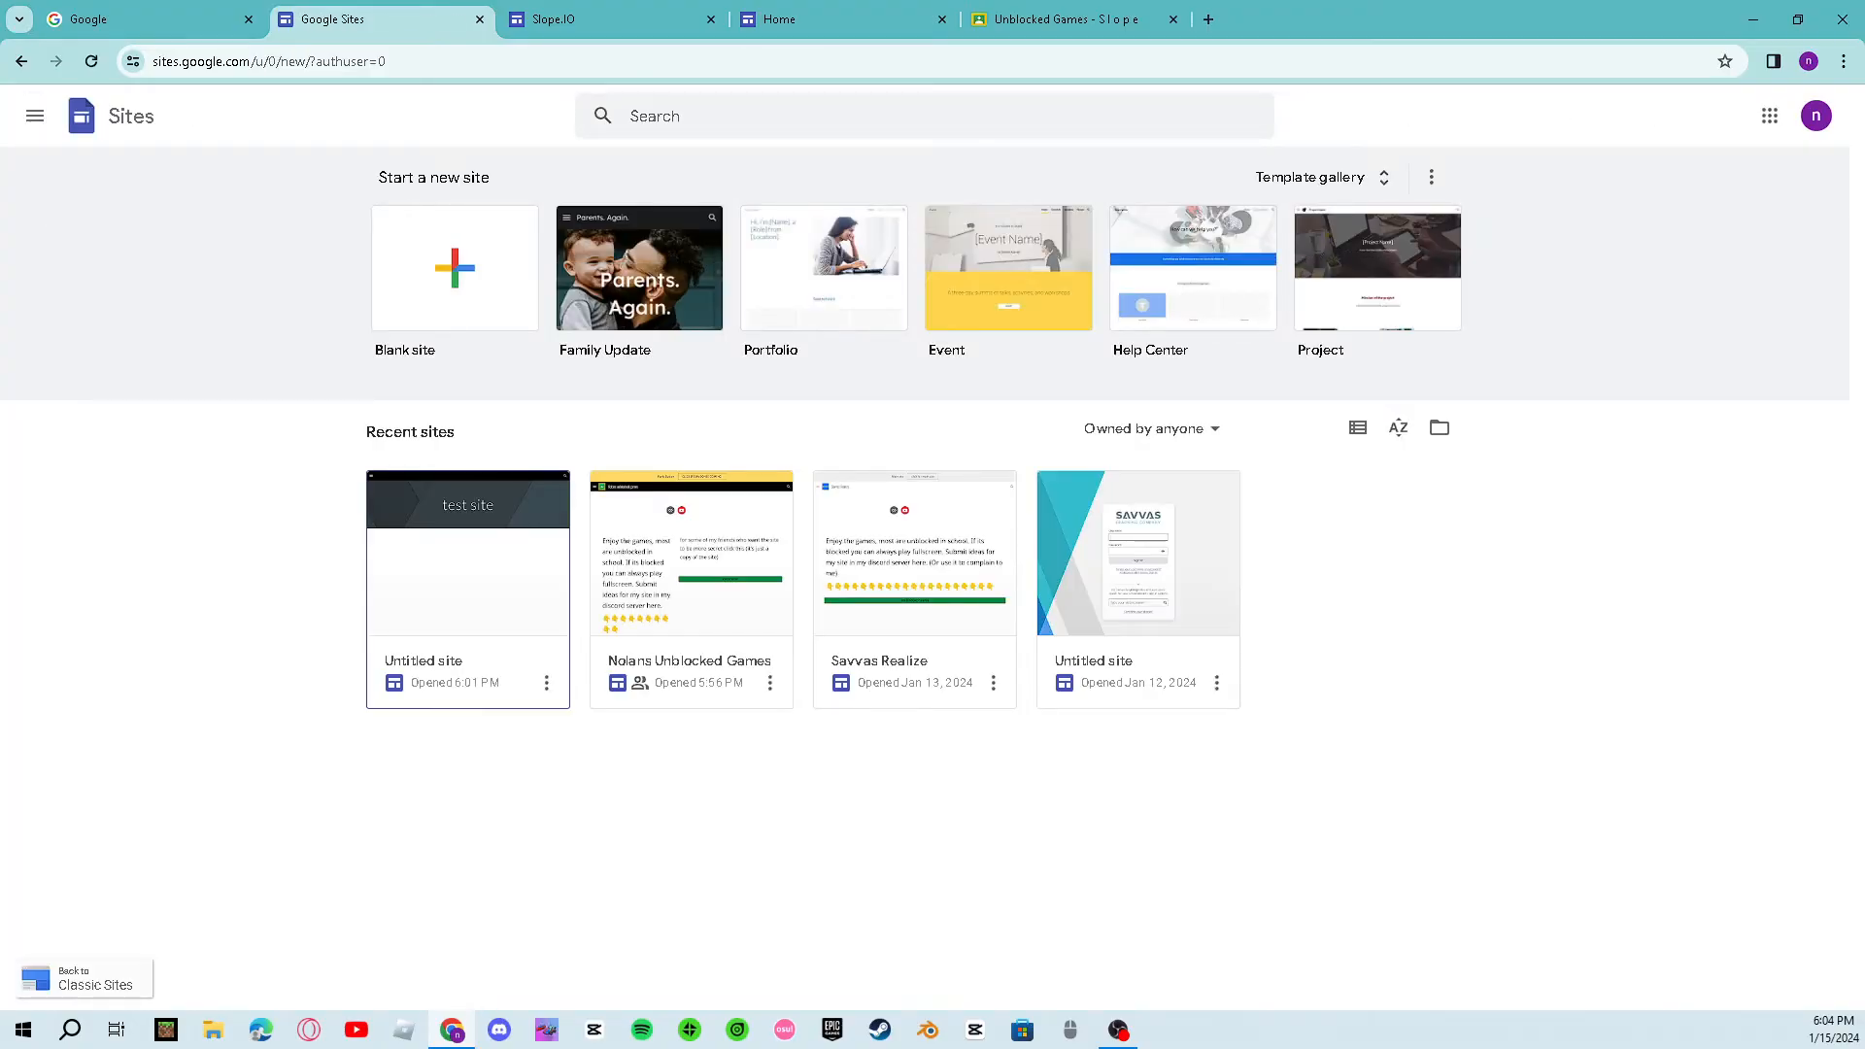
left_click(671, 583)
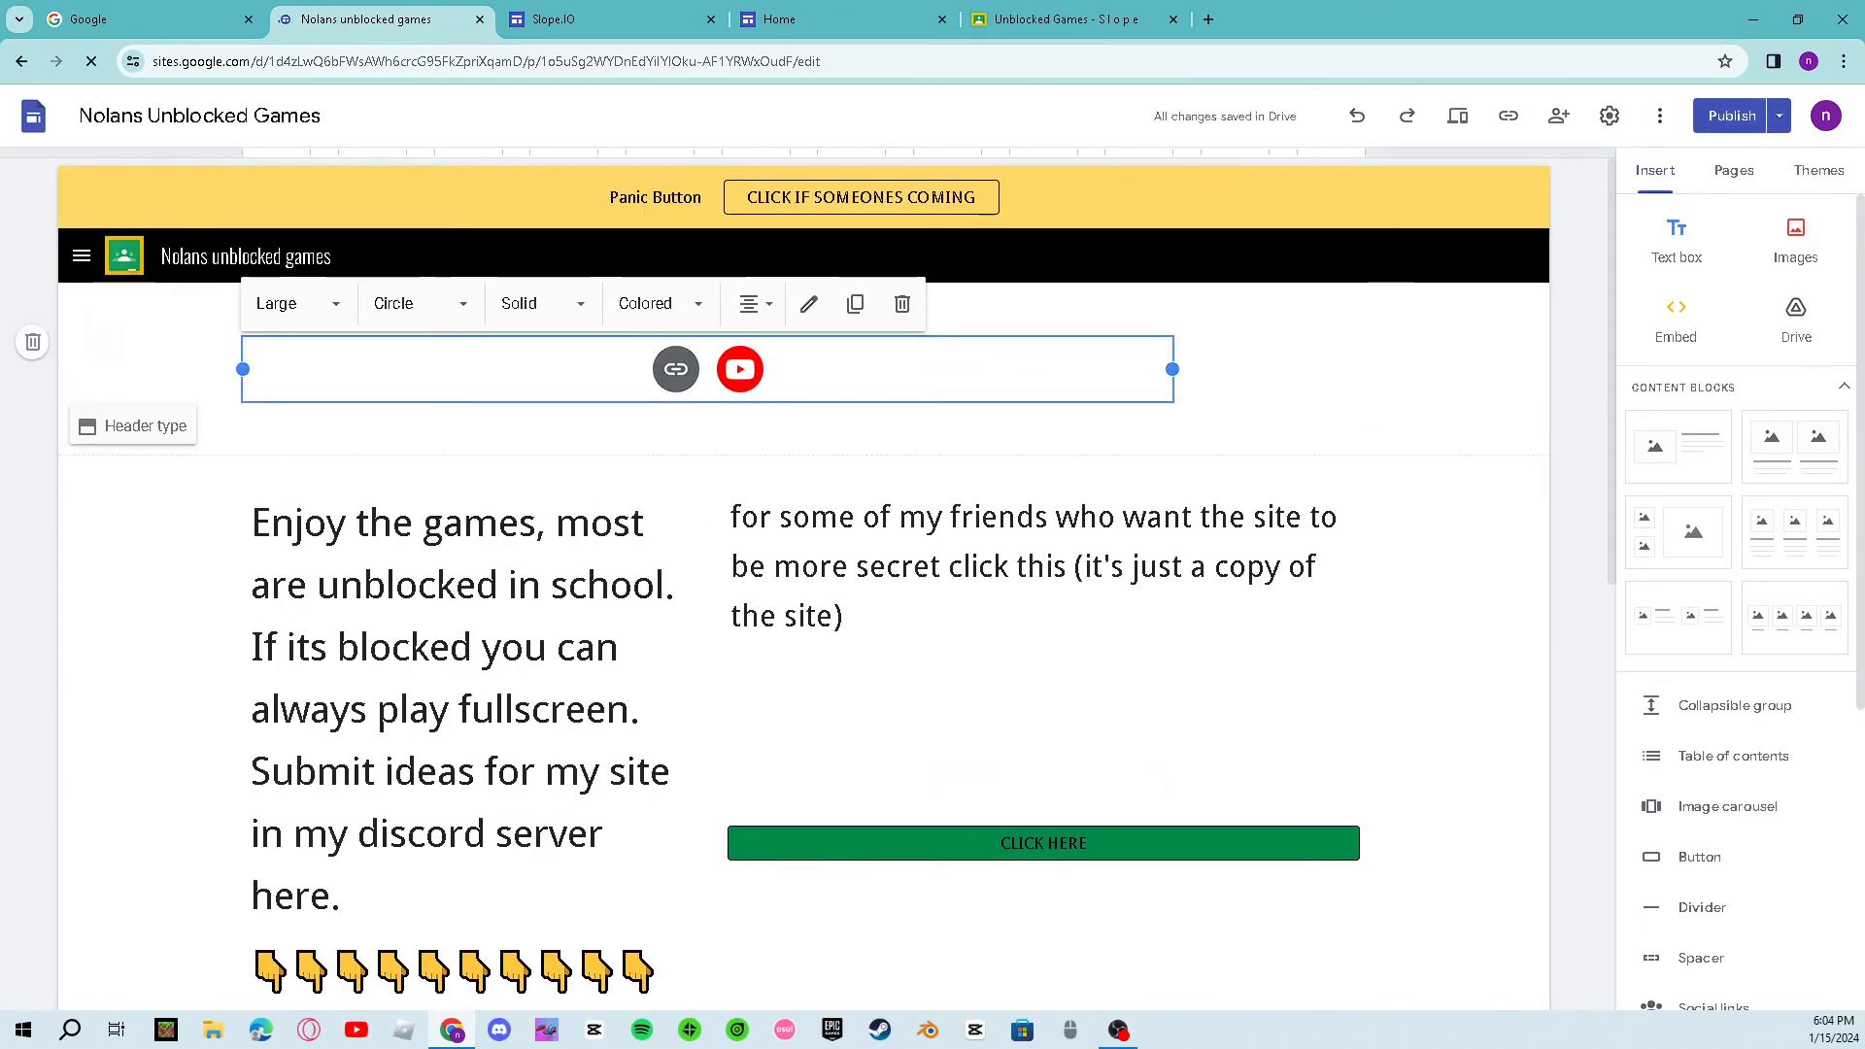
left_click(1734, 170)
scroll(1738, 439, "down", 15)
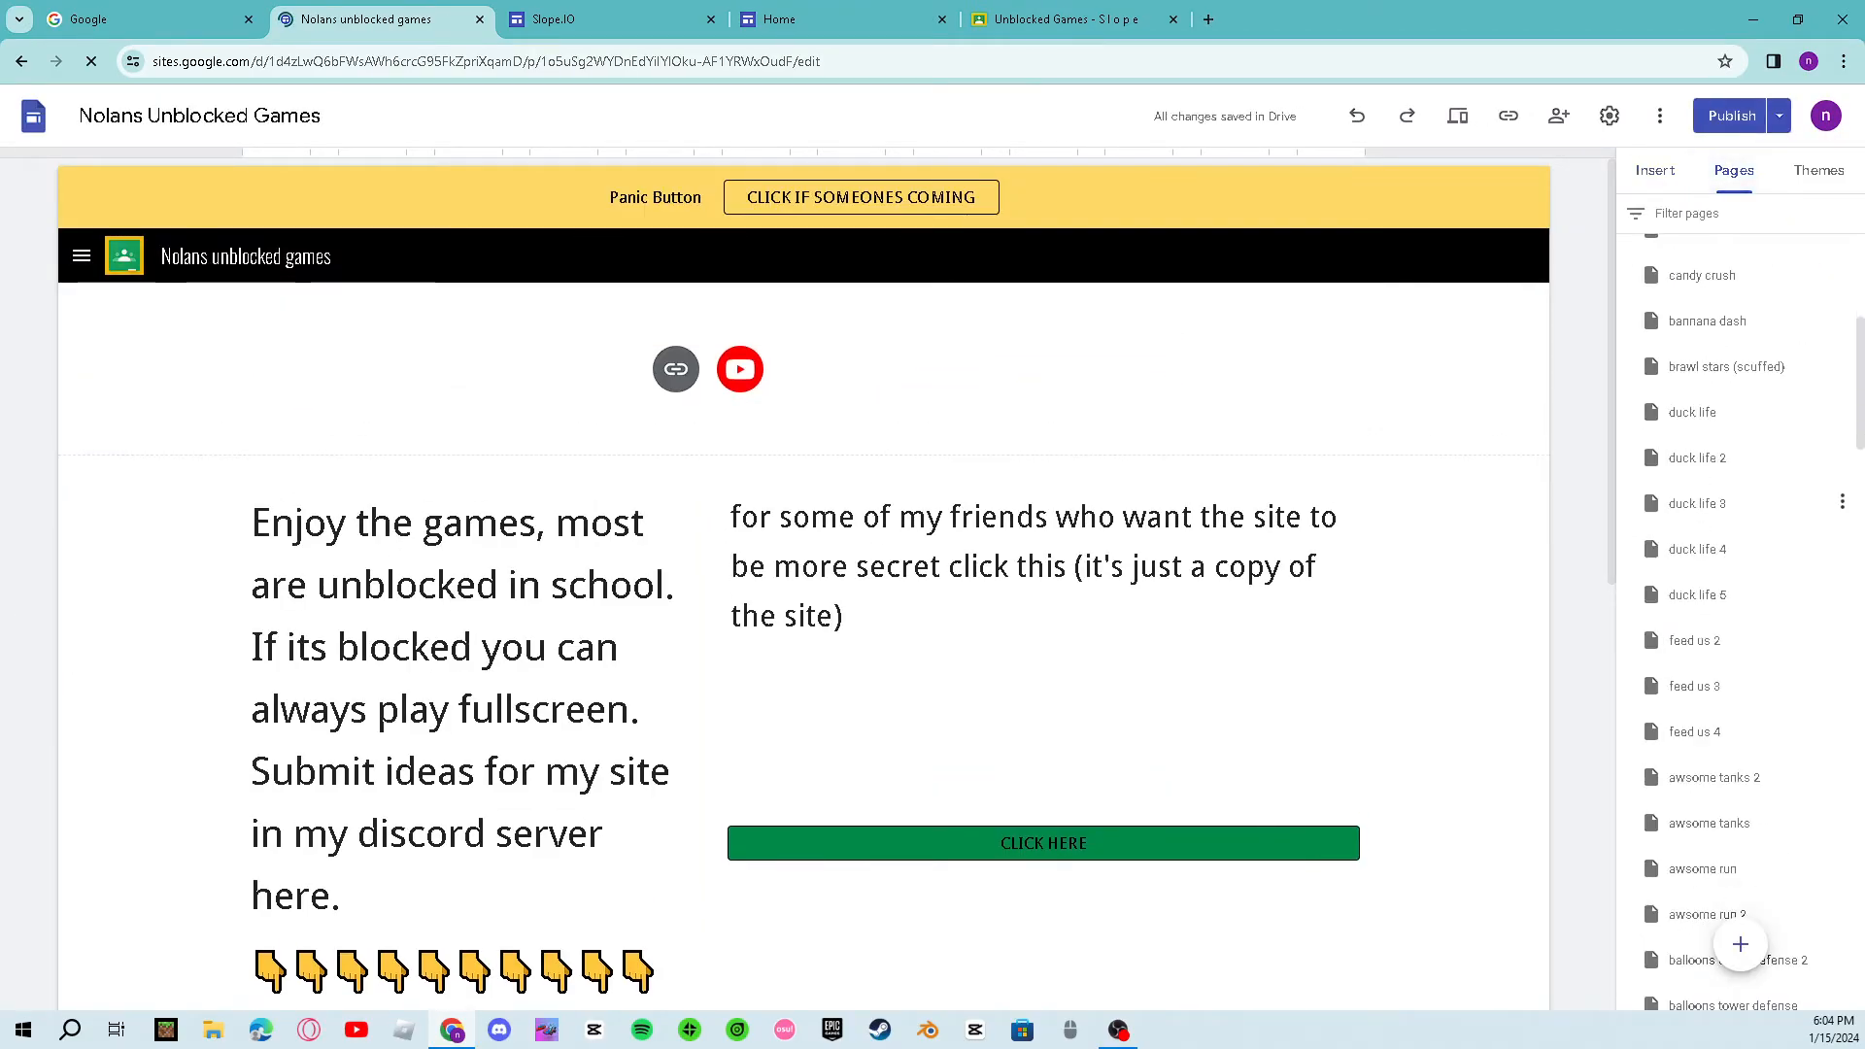
scroll(1739, 439, "down", 15)
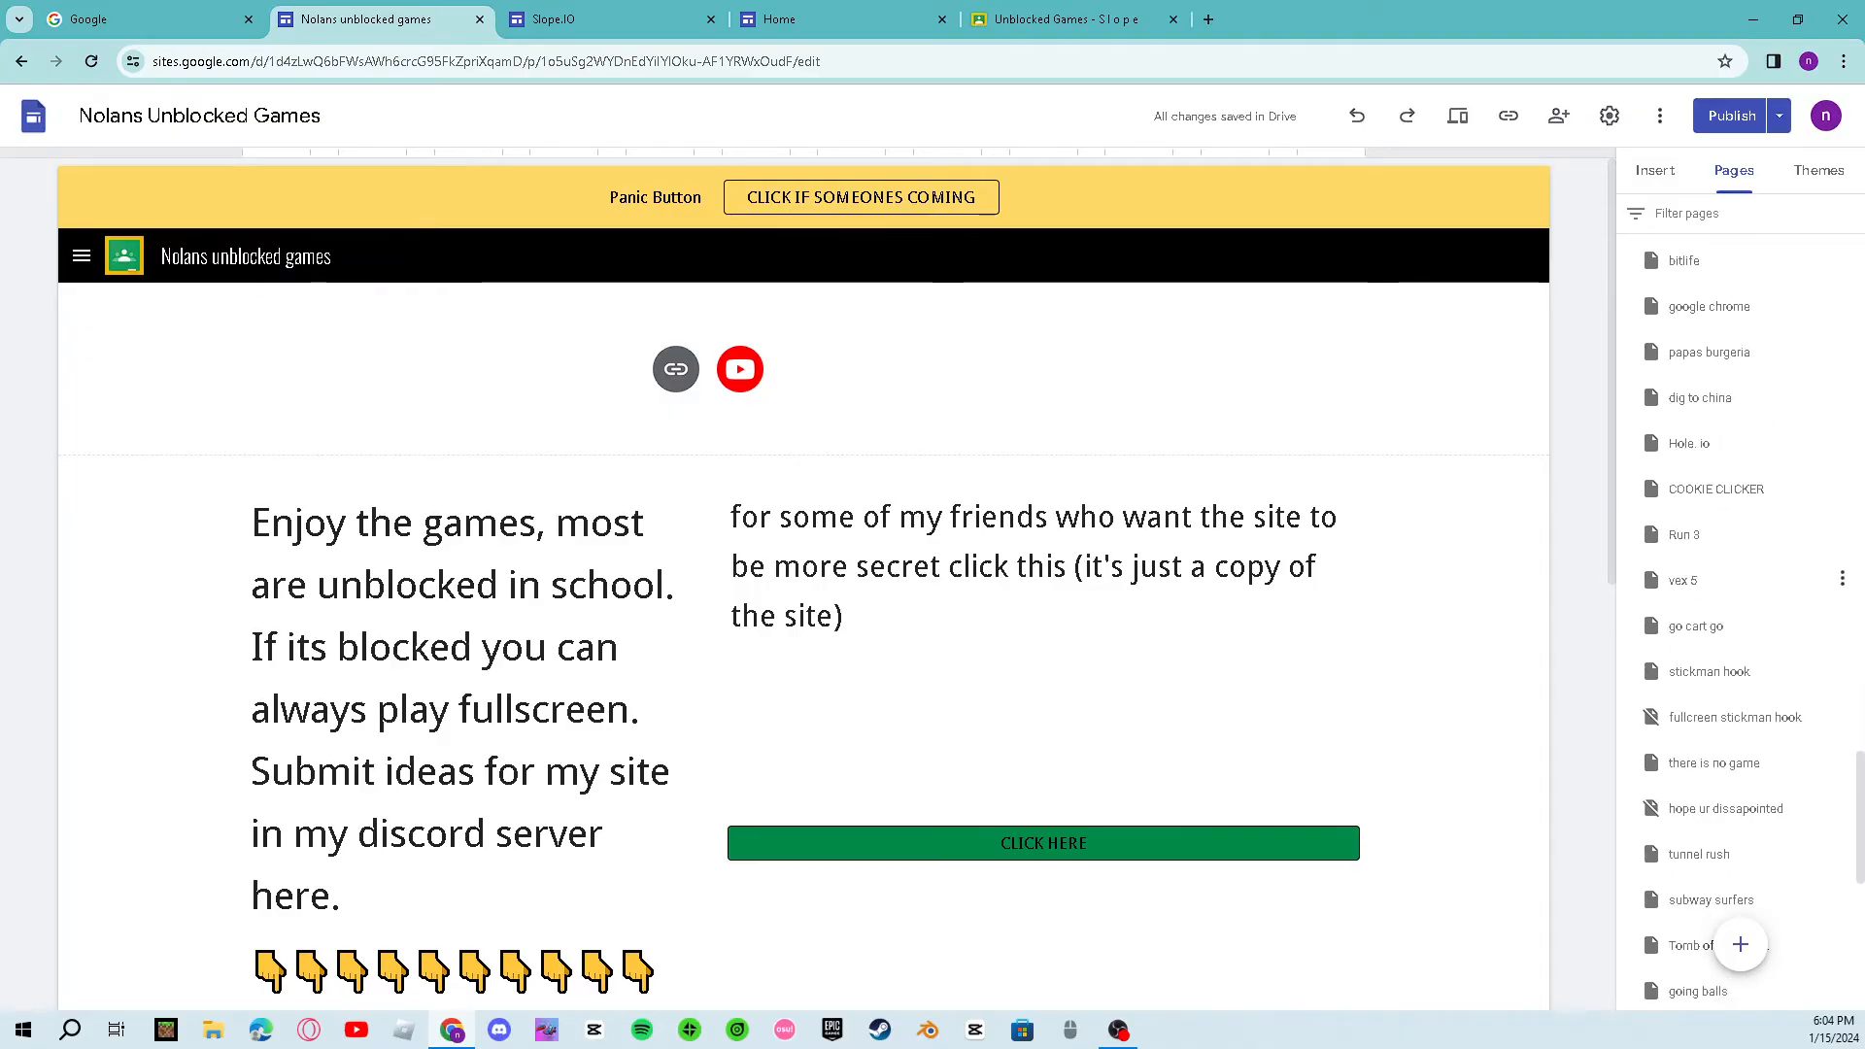
Step: Check the existing unblocked games site for unpublished changes, and look through the game list on its published version
left_click(1732, 115)
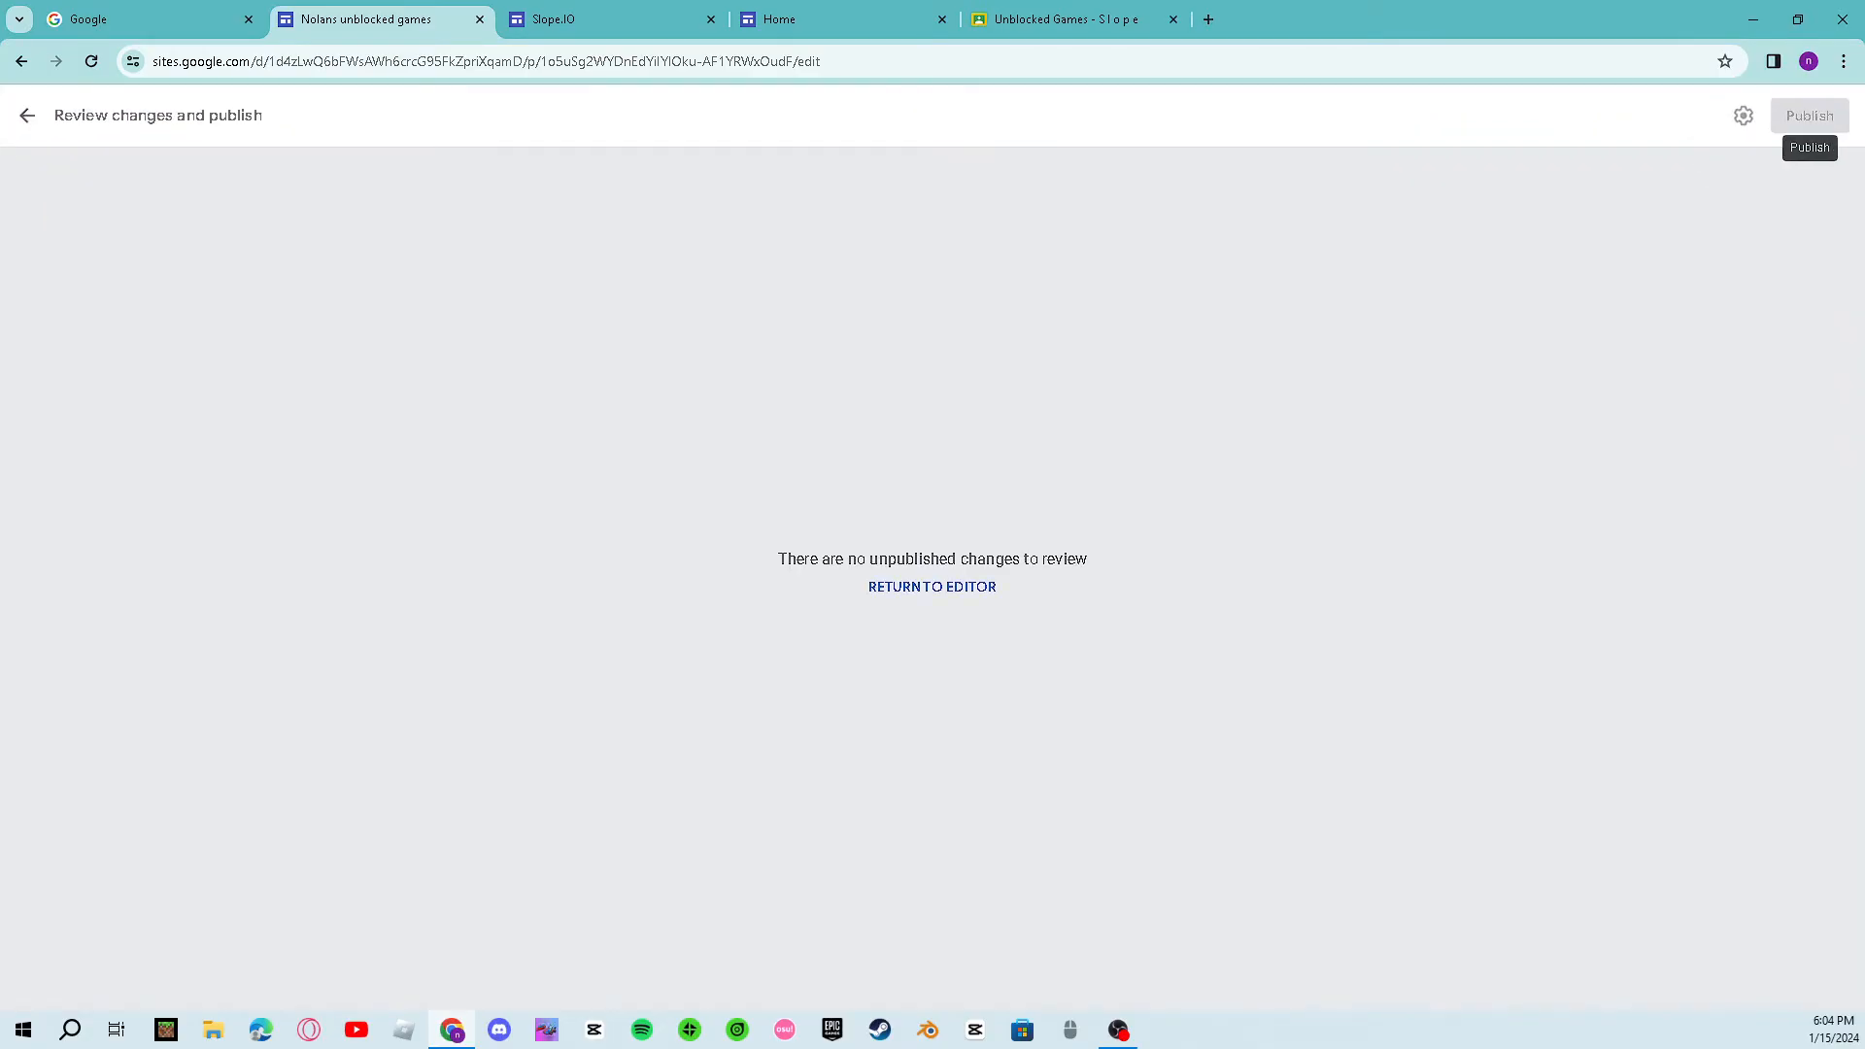
left_click(27, 116)
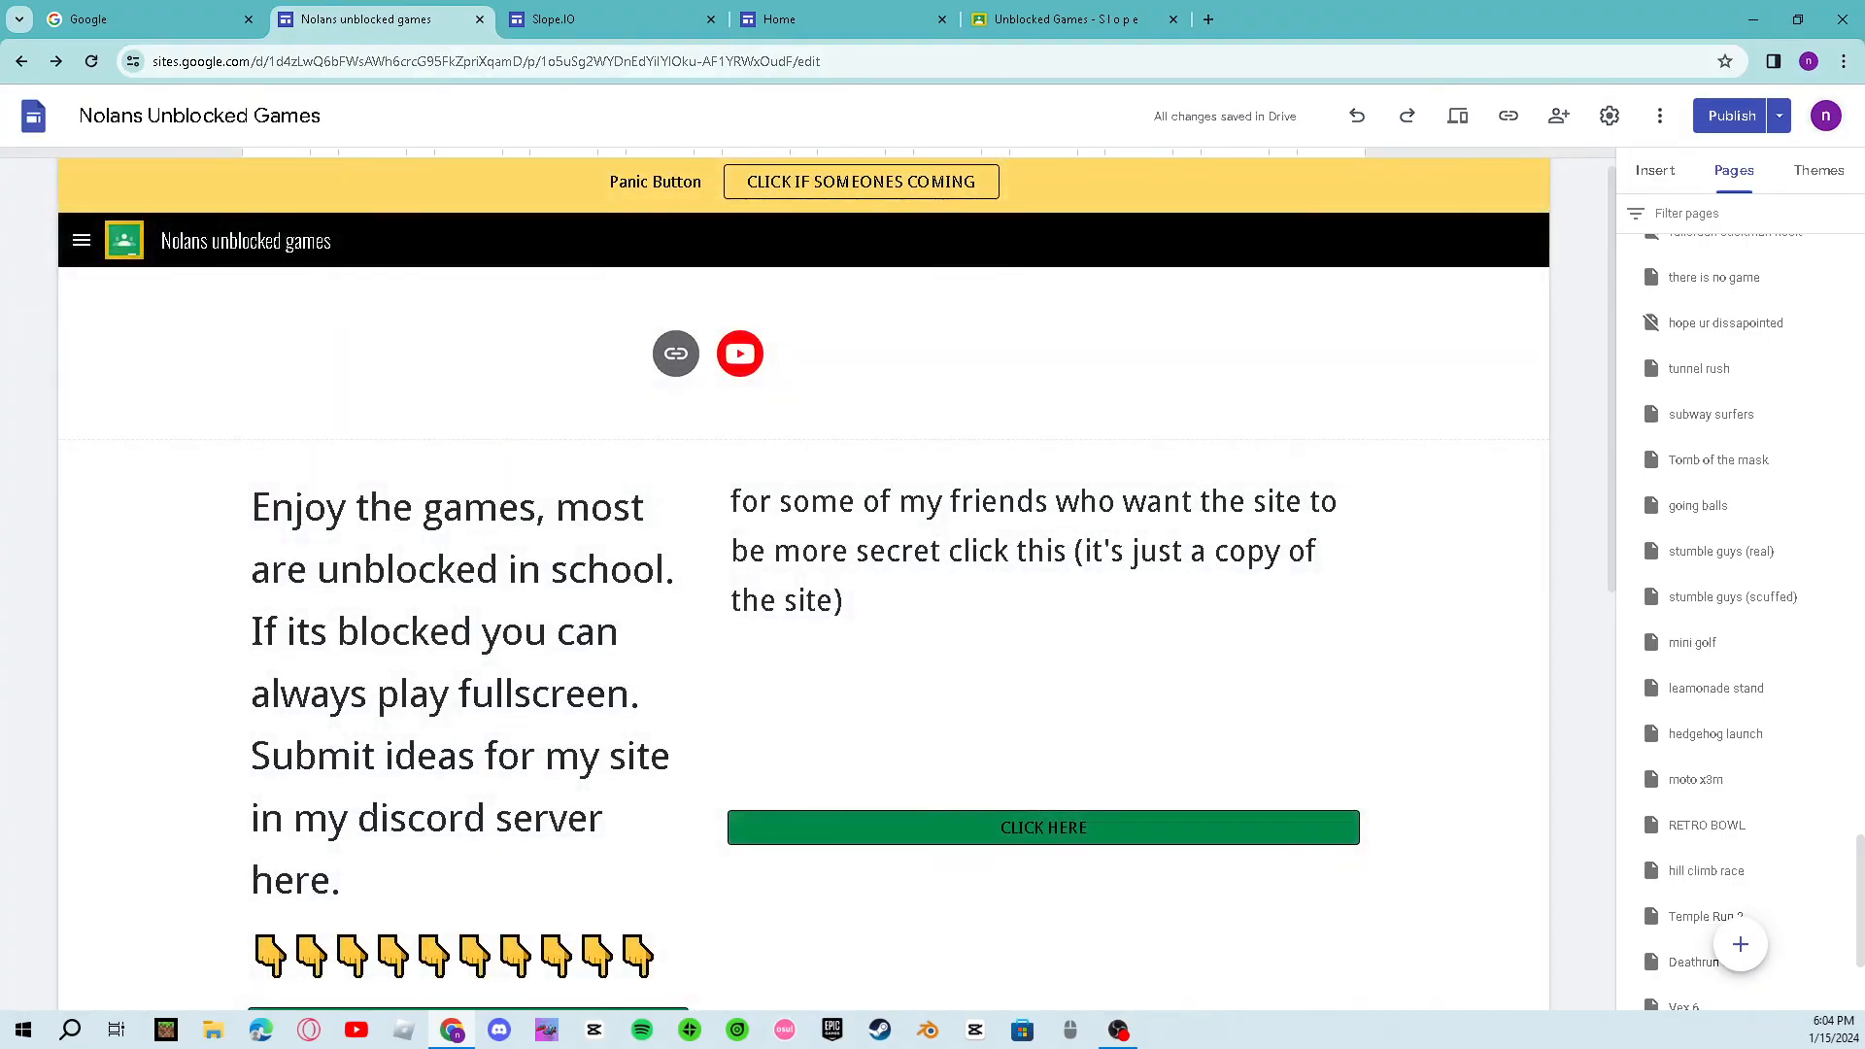
left_click(1778, 115)
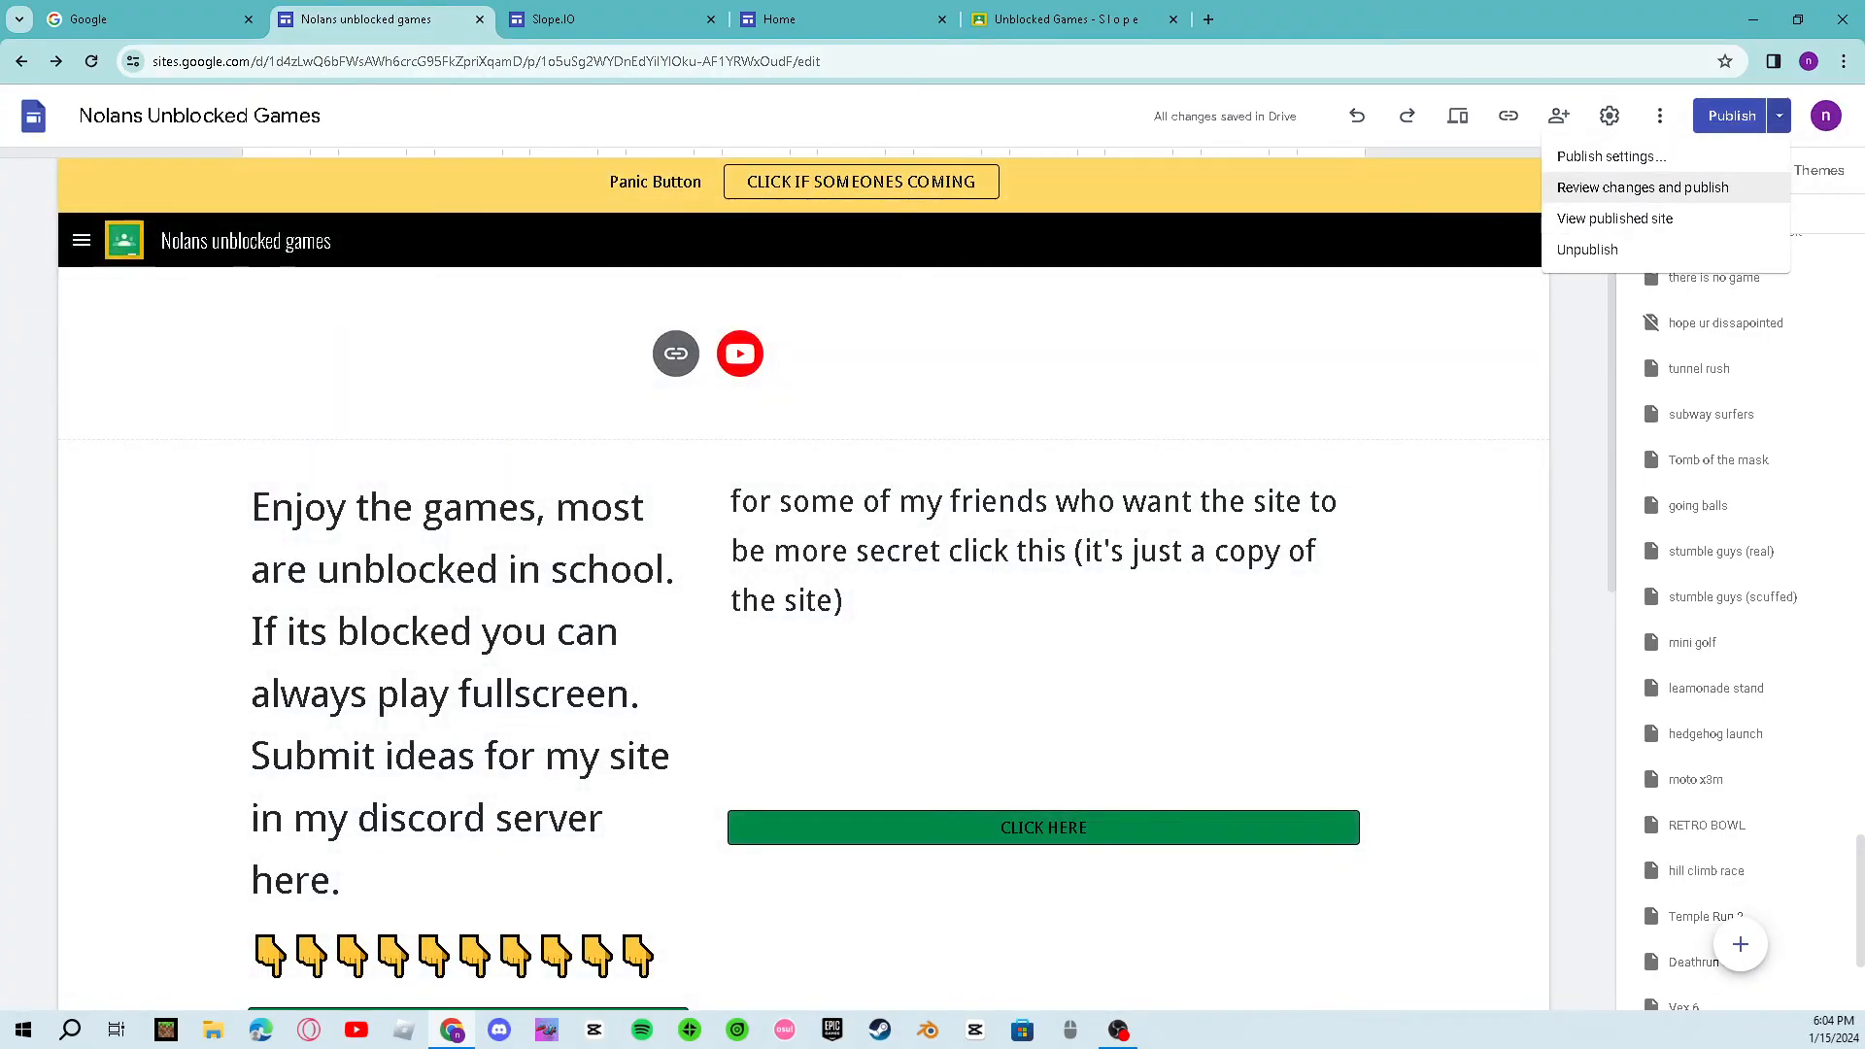
left_click(1614, 219)
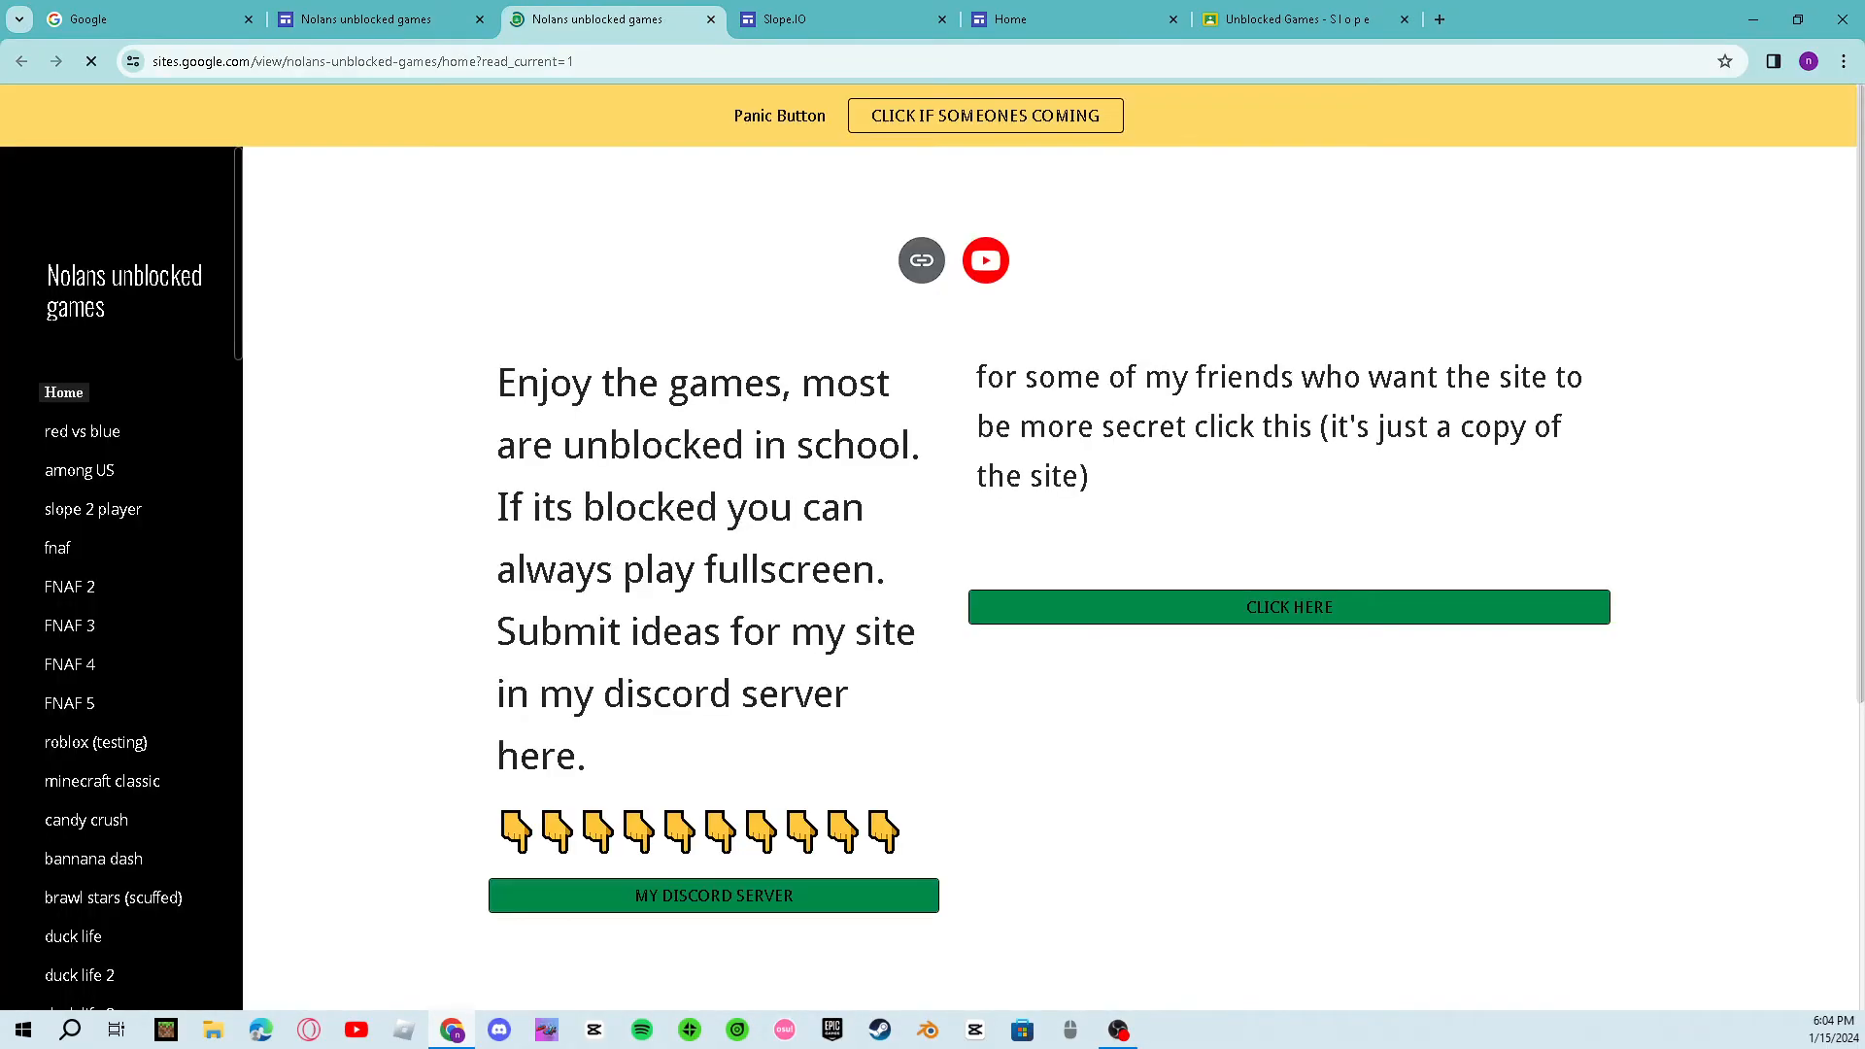
scroll(121, 582, "down", 20)
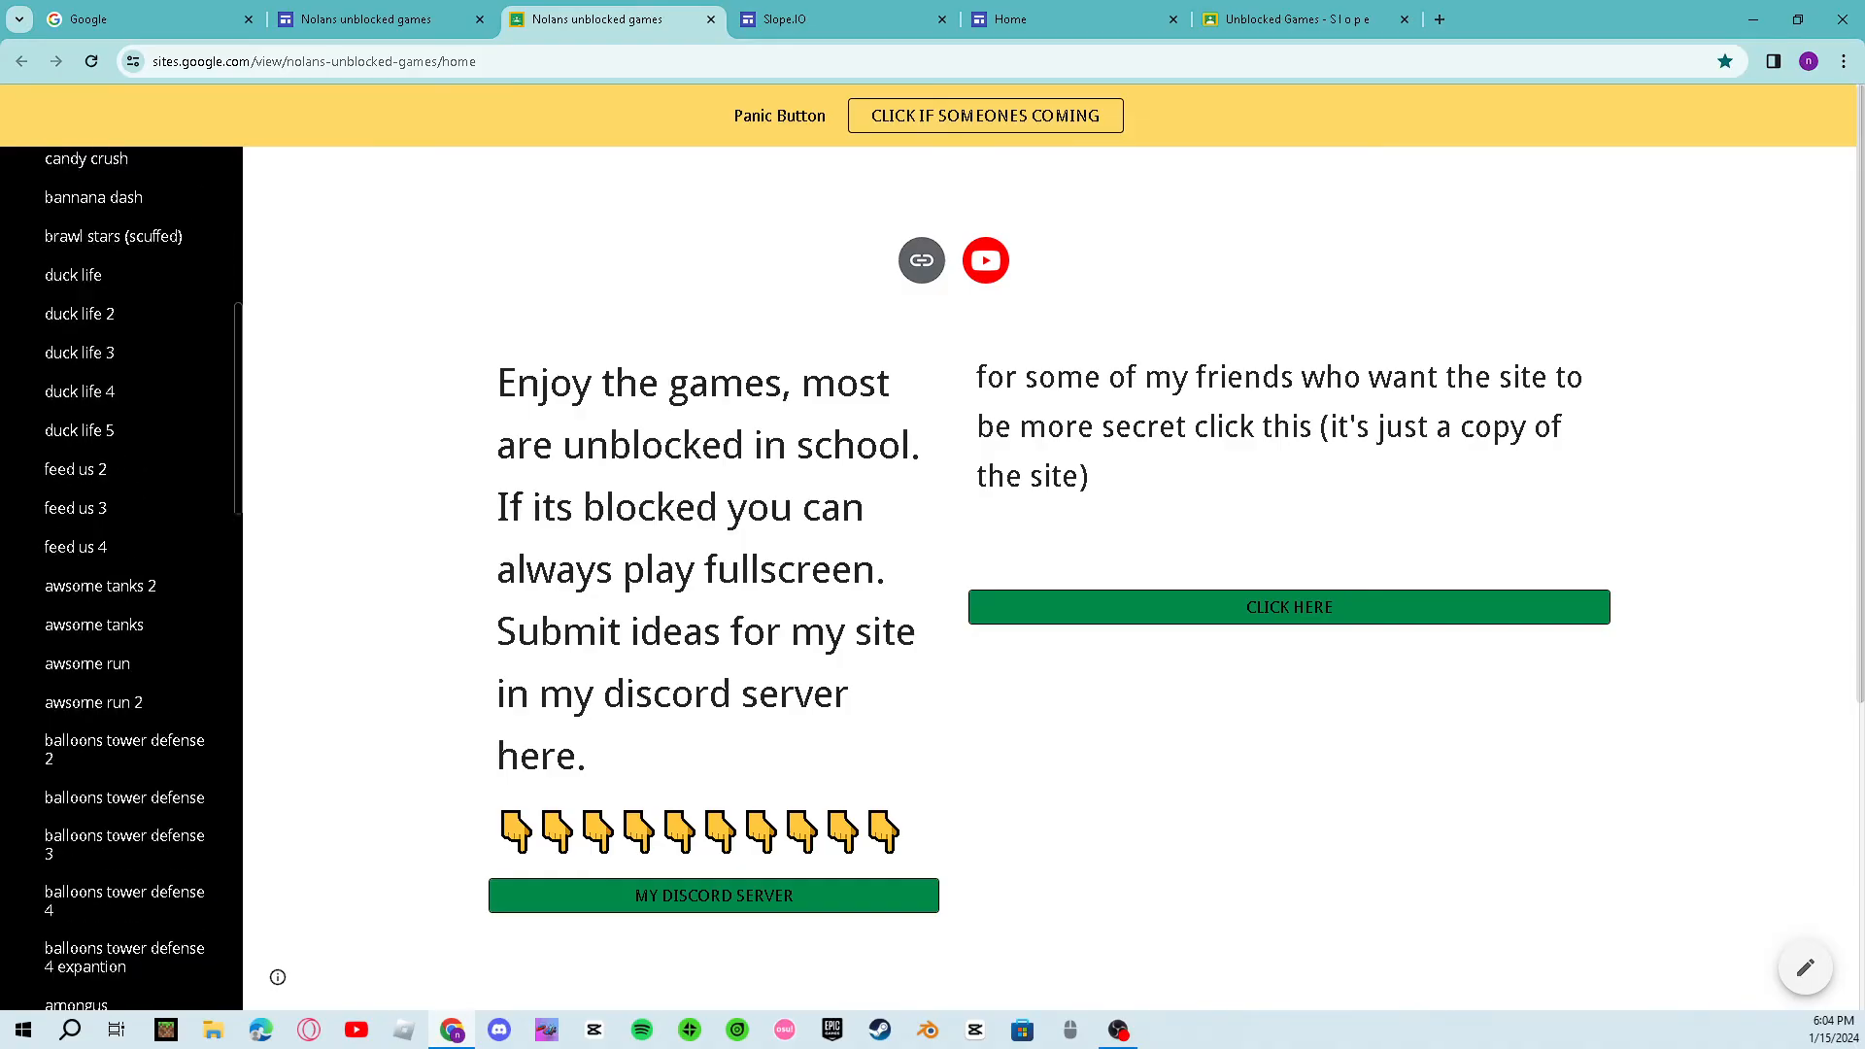
scroll(121, 583, "up", 20)
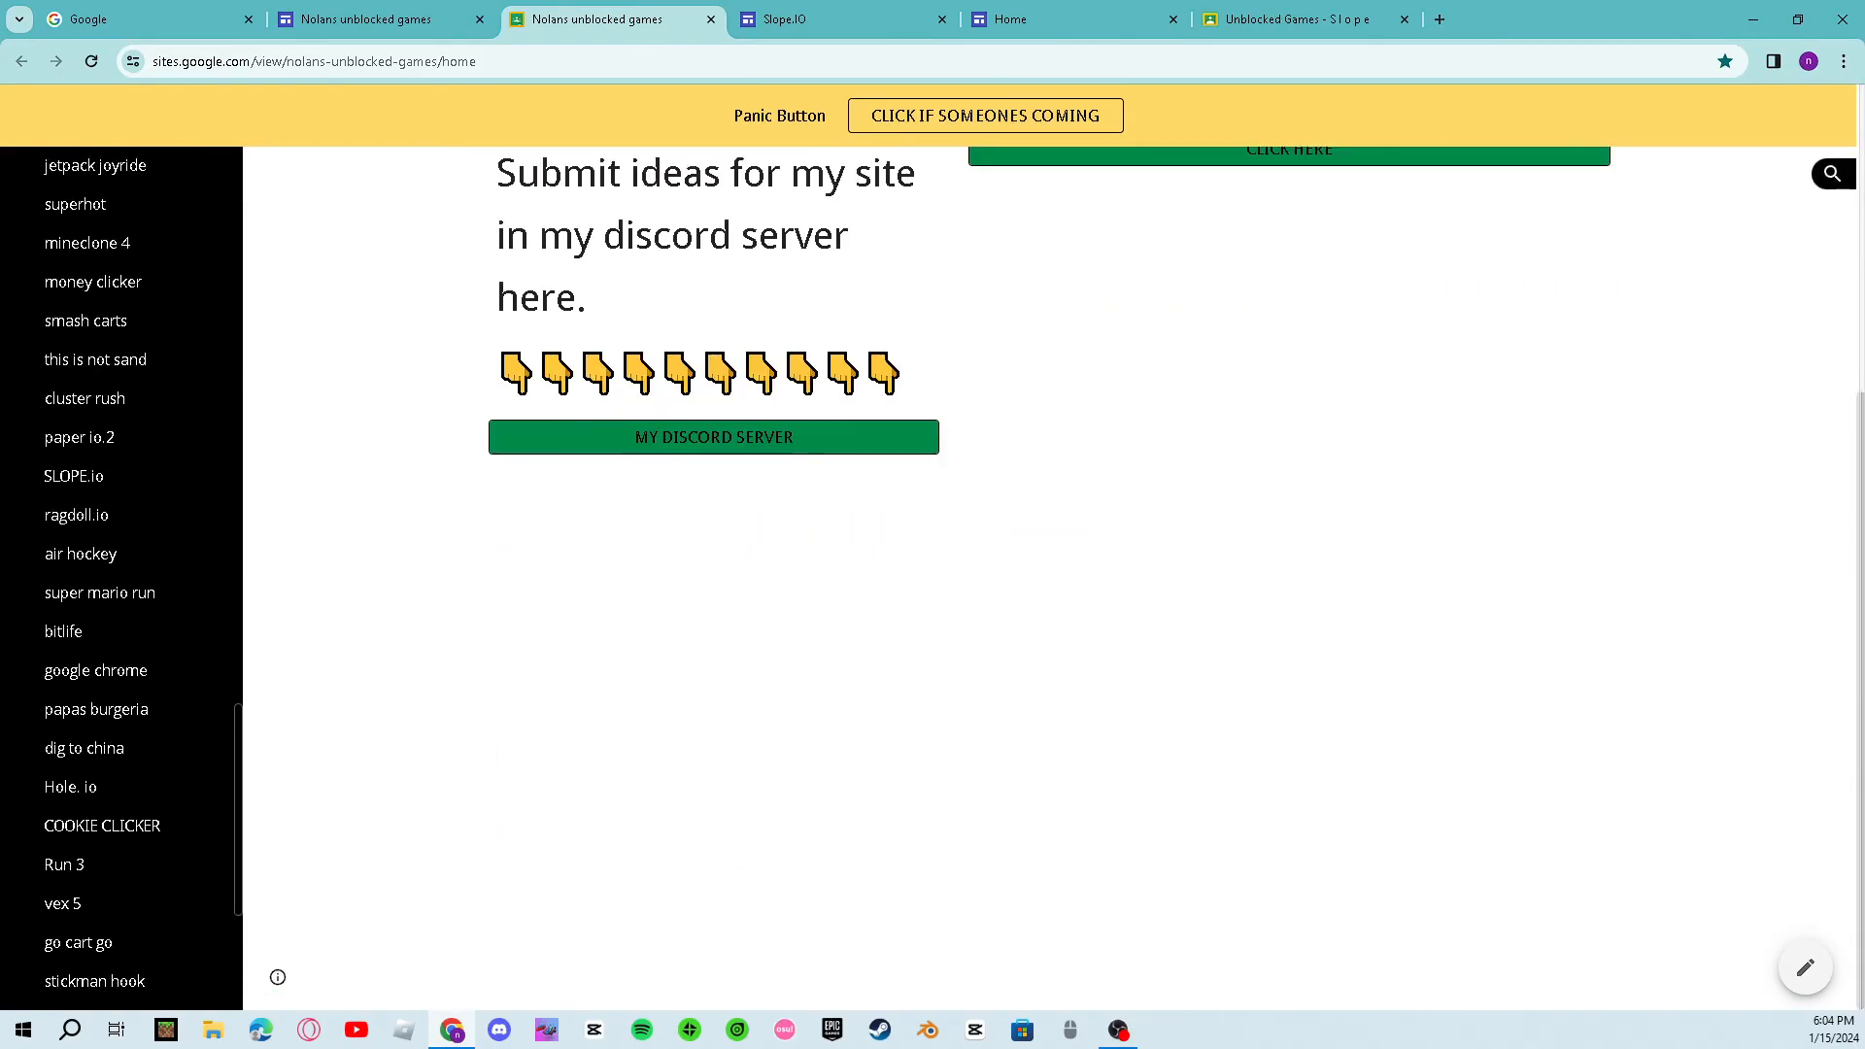